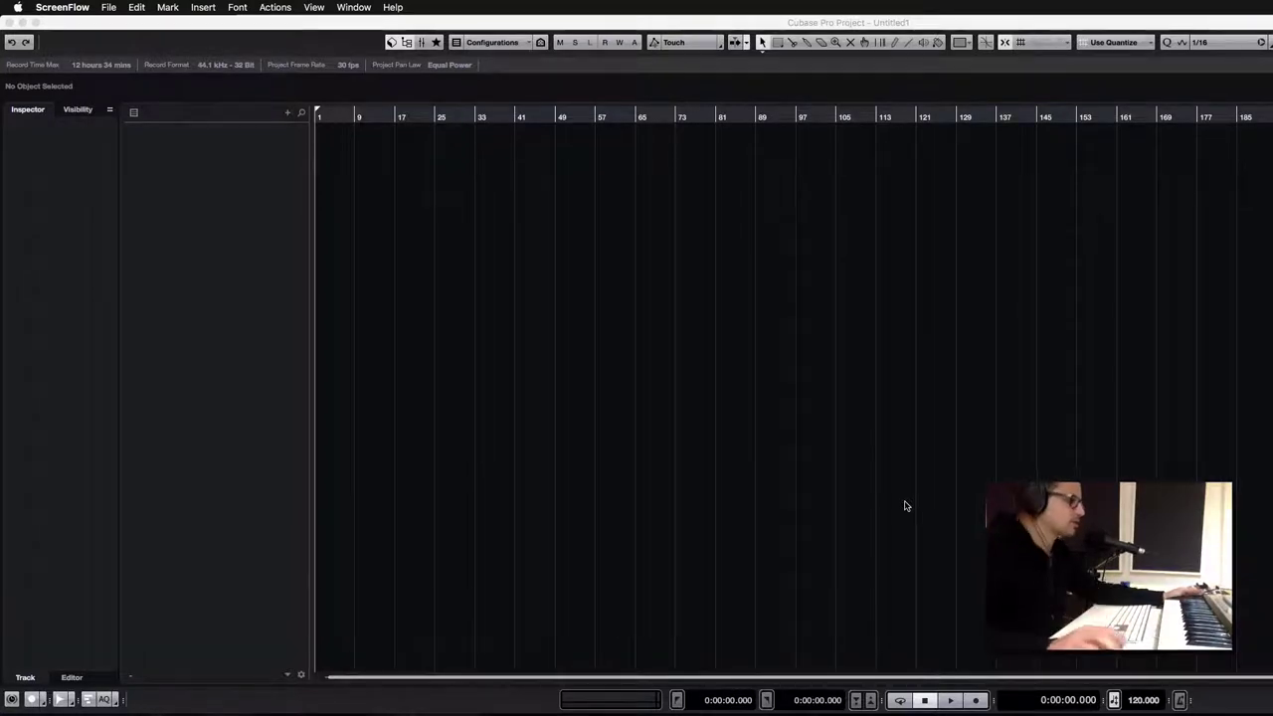
Open the MediaBay and browse its results to the start of the VES2 Bassdrum samples.
left_click(707, 240)
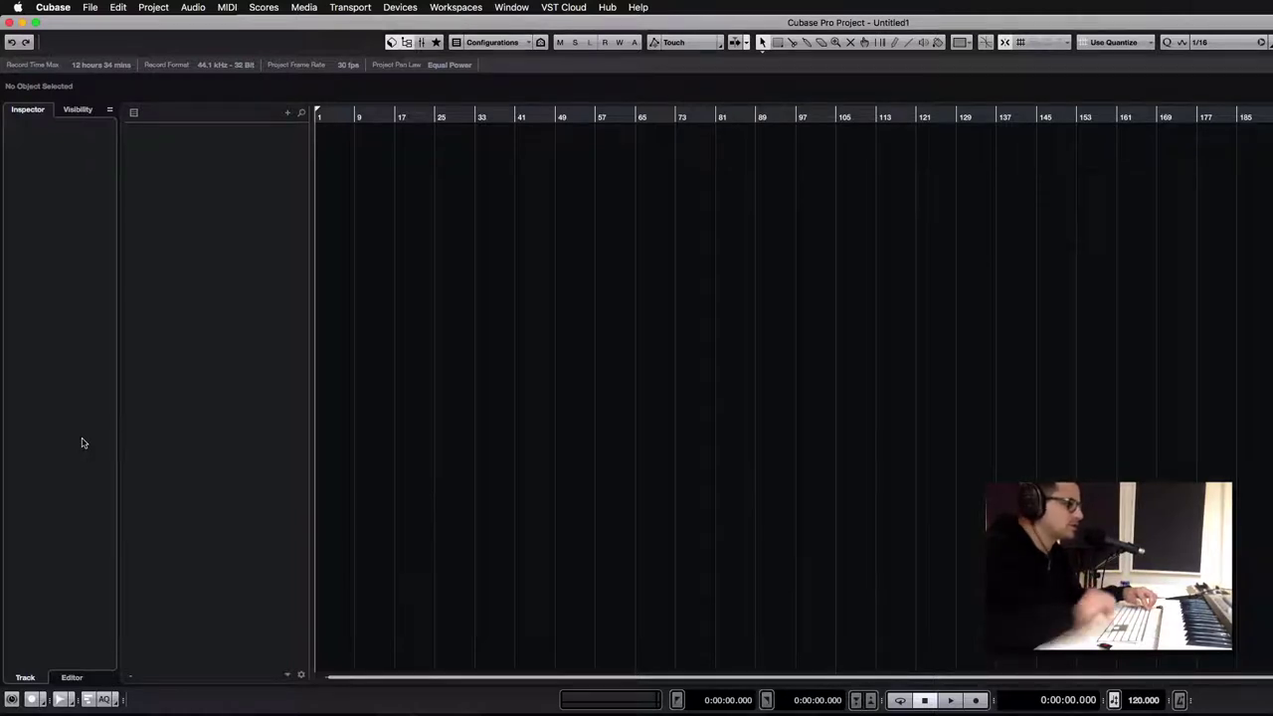
key("F5")
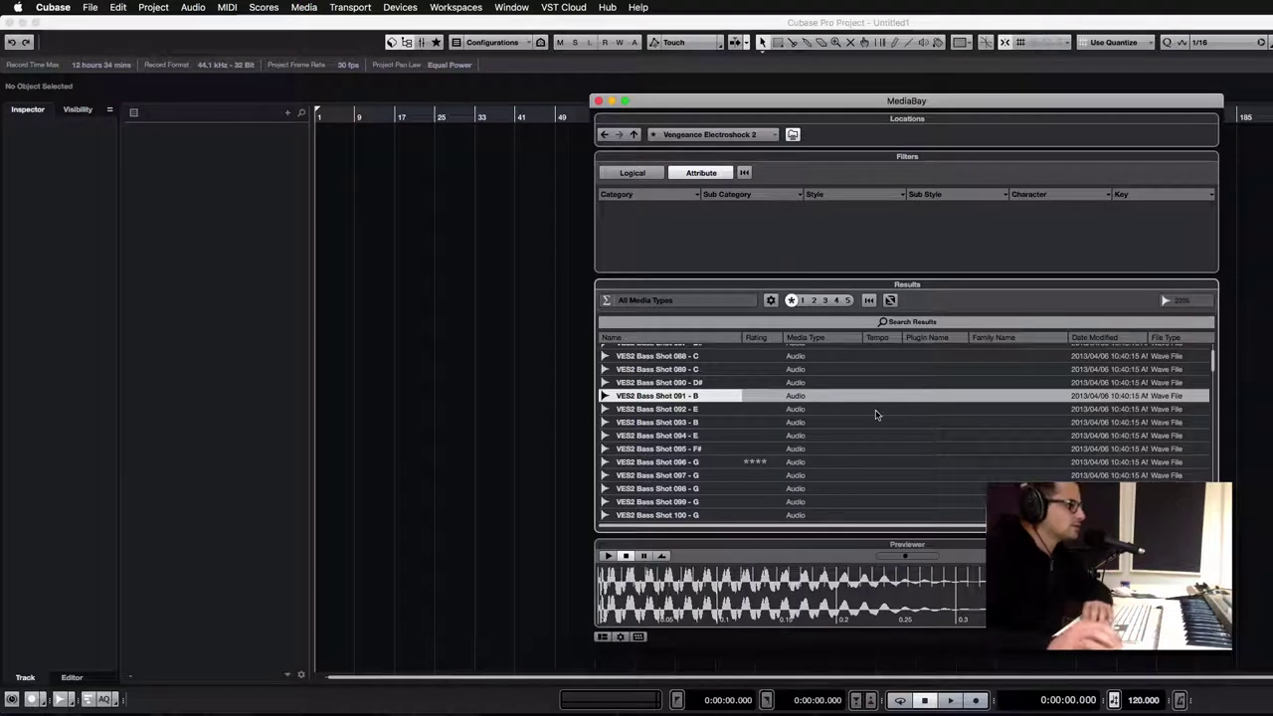
scroll(836, 408, "down", 10)
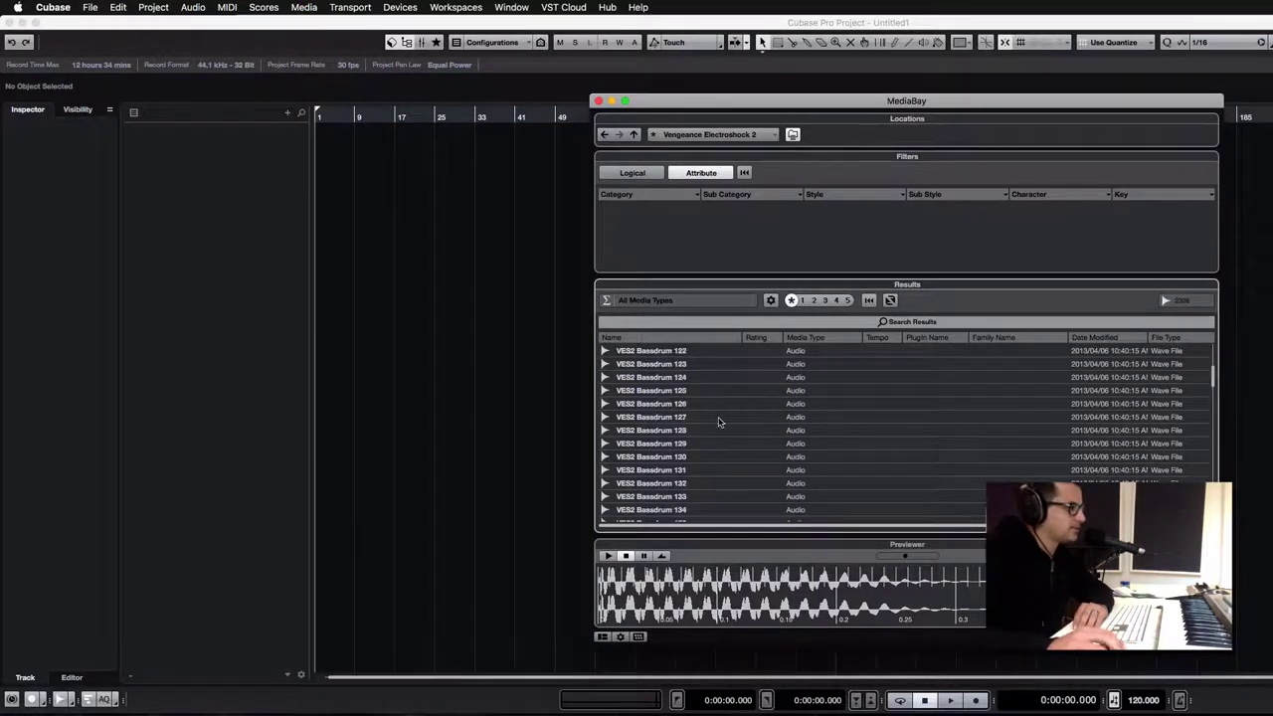
scroll(772, 442, "up", 6)
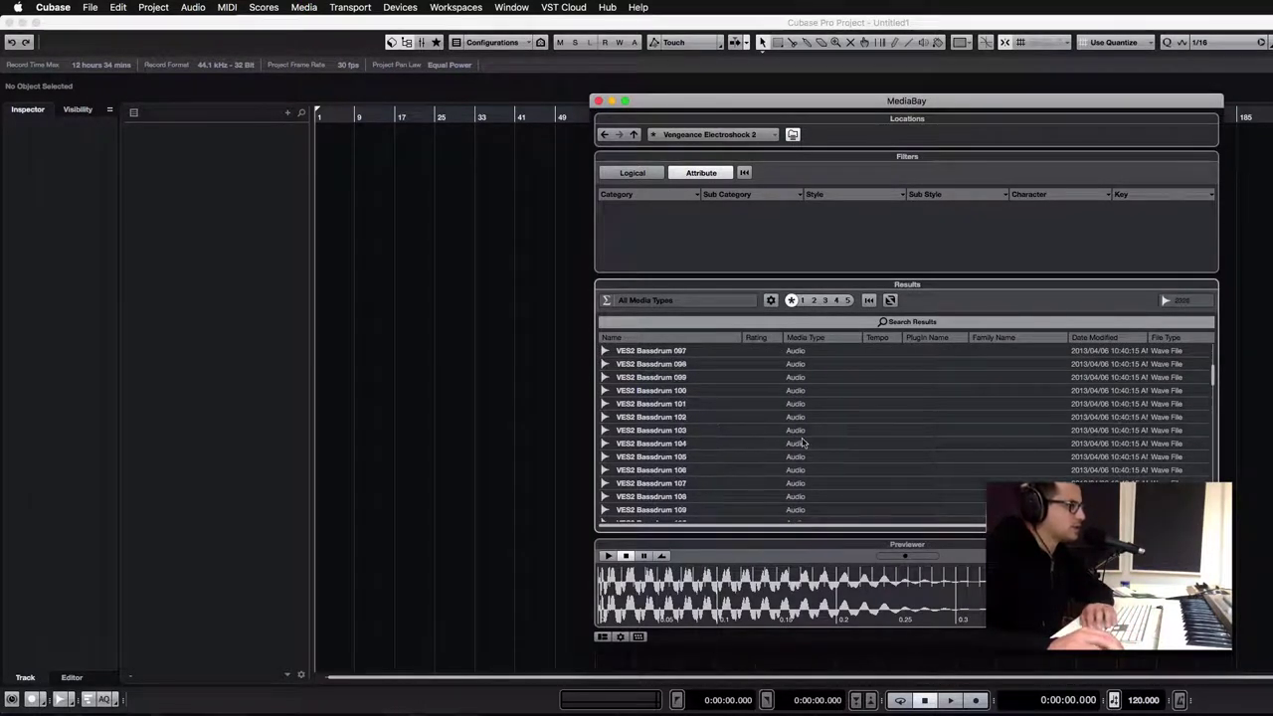
scroll(795, 437, "up", 20)
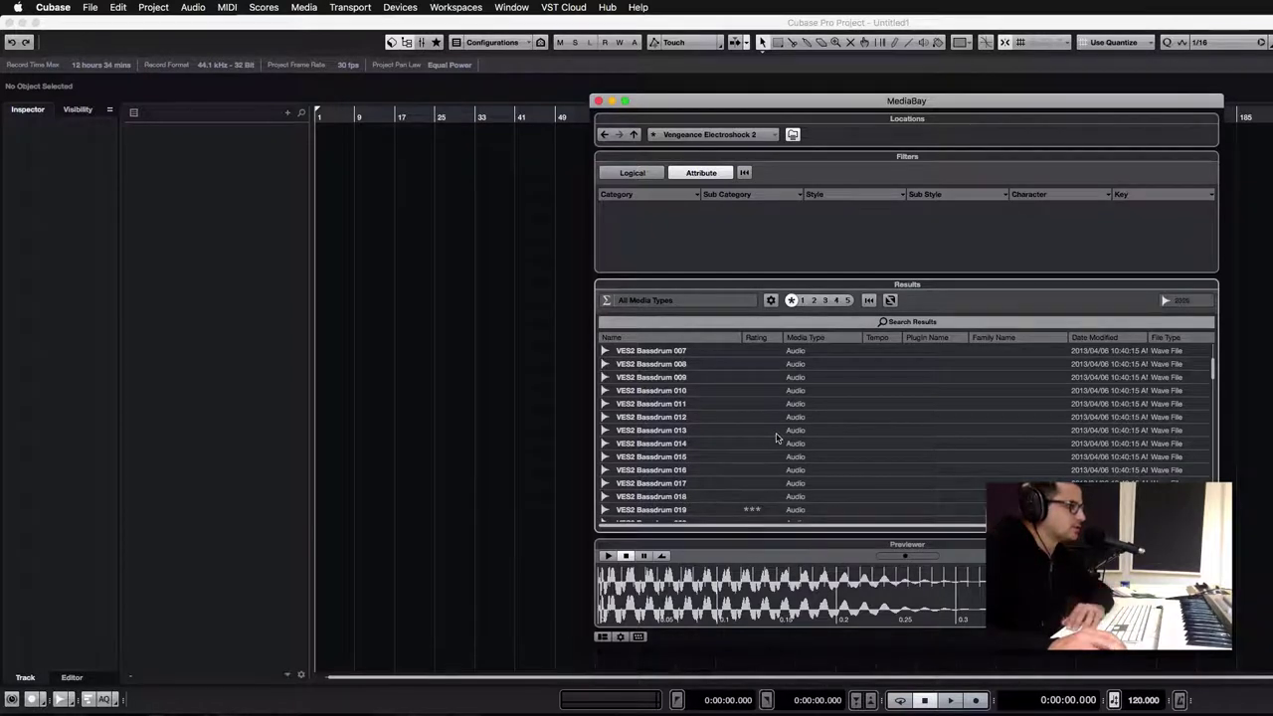
scroll(775, 440, "up", 2)
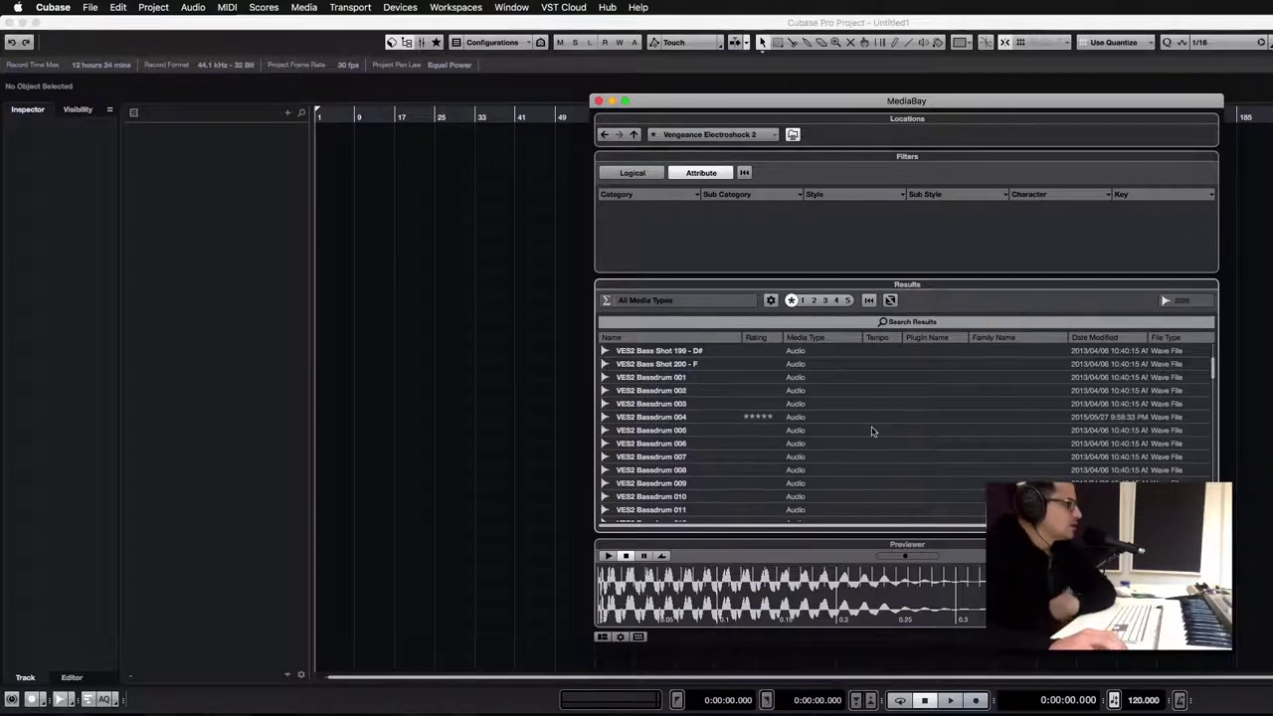
Audition a few bass drum samples and create a sampler track from VES2 Bassdrum 001.
left_click(678, 379)
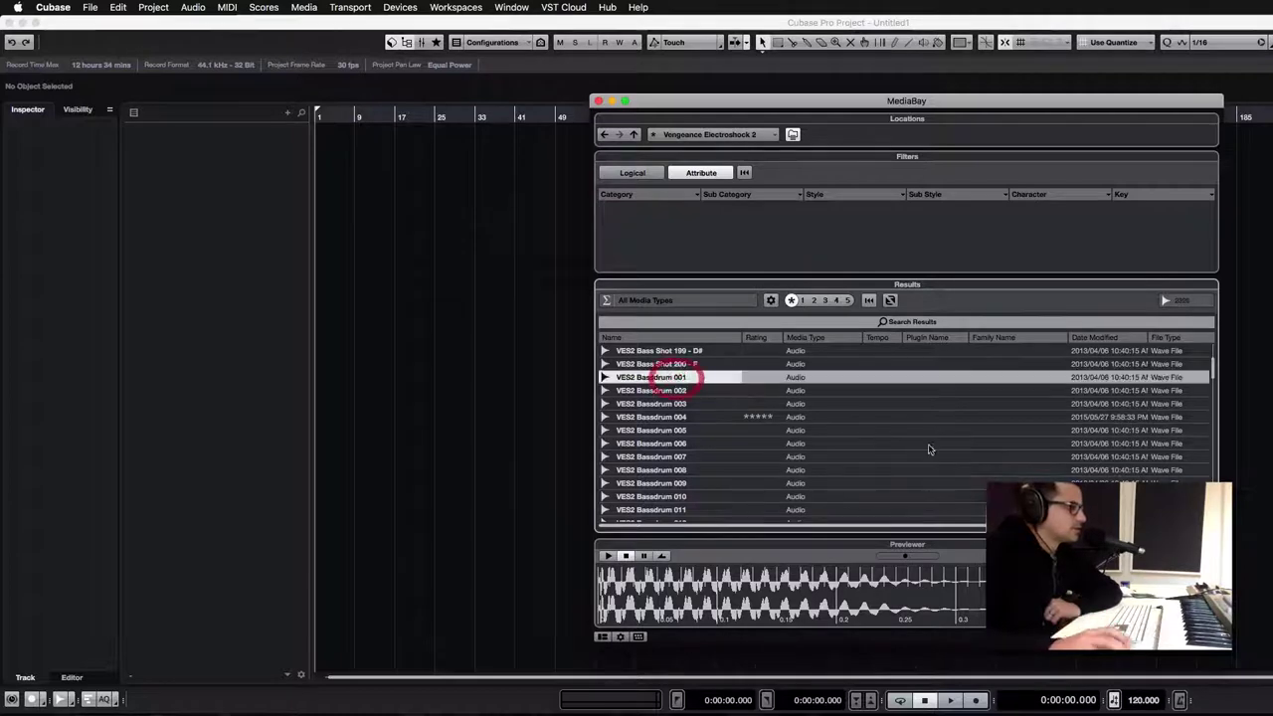
scroll(702, 437, "up", 4)
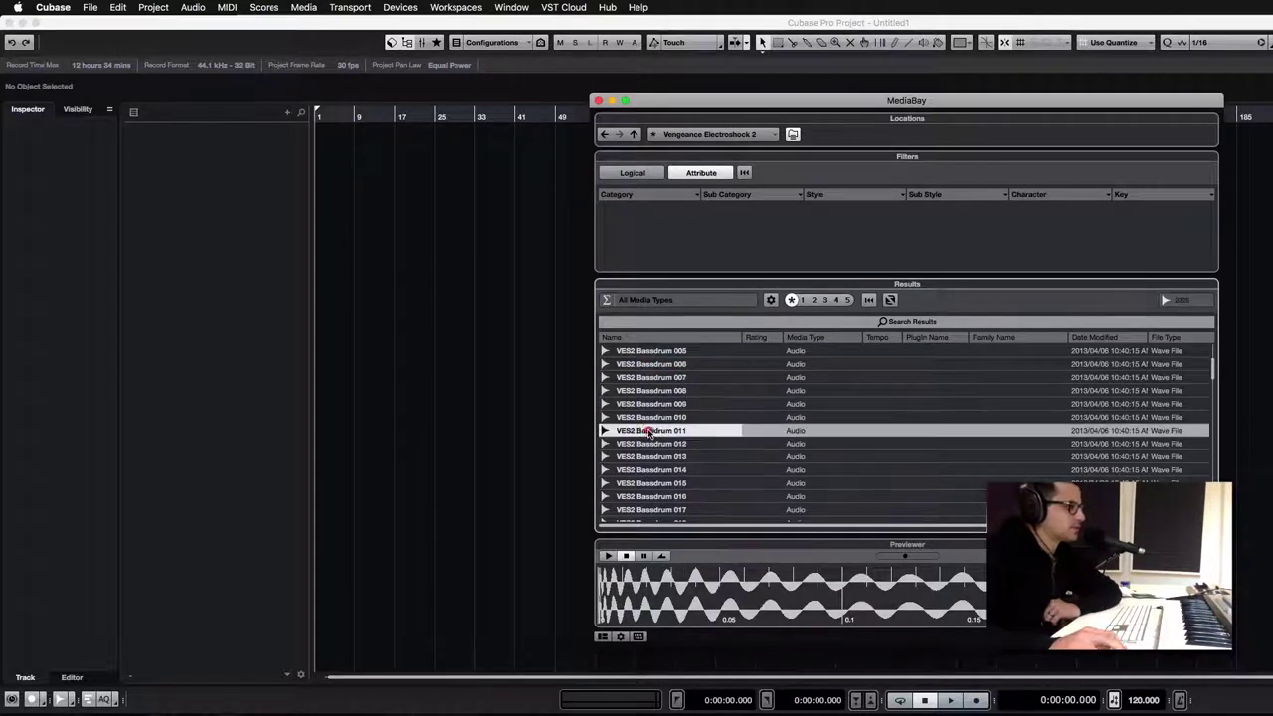
scroll(753, 432, "down", 4)
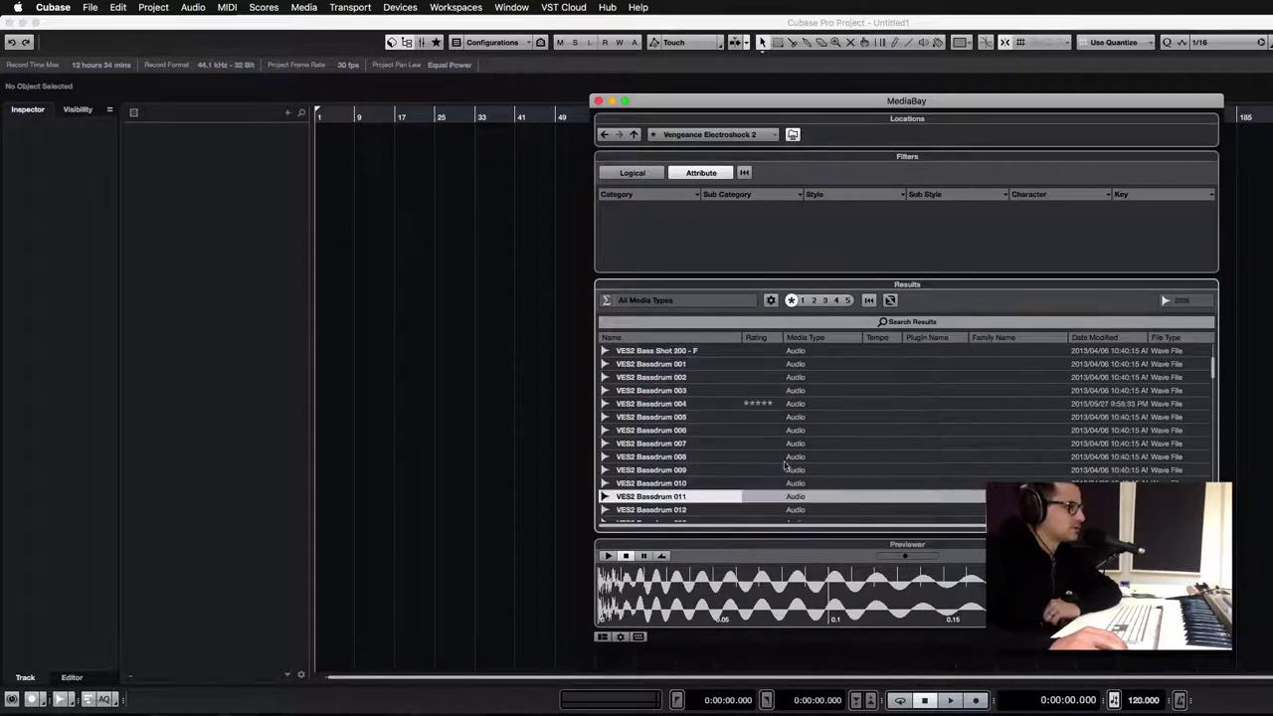
left_click(670, 366)
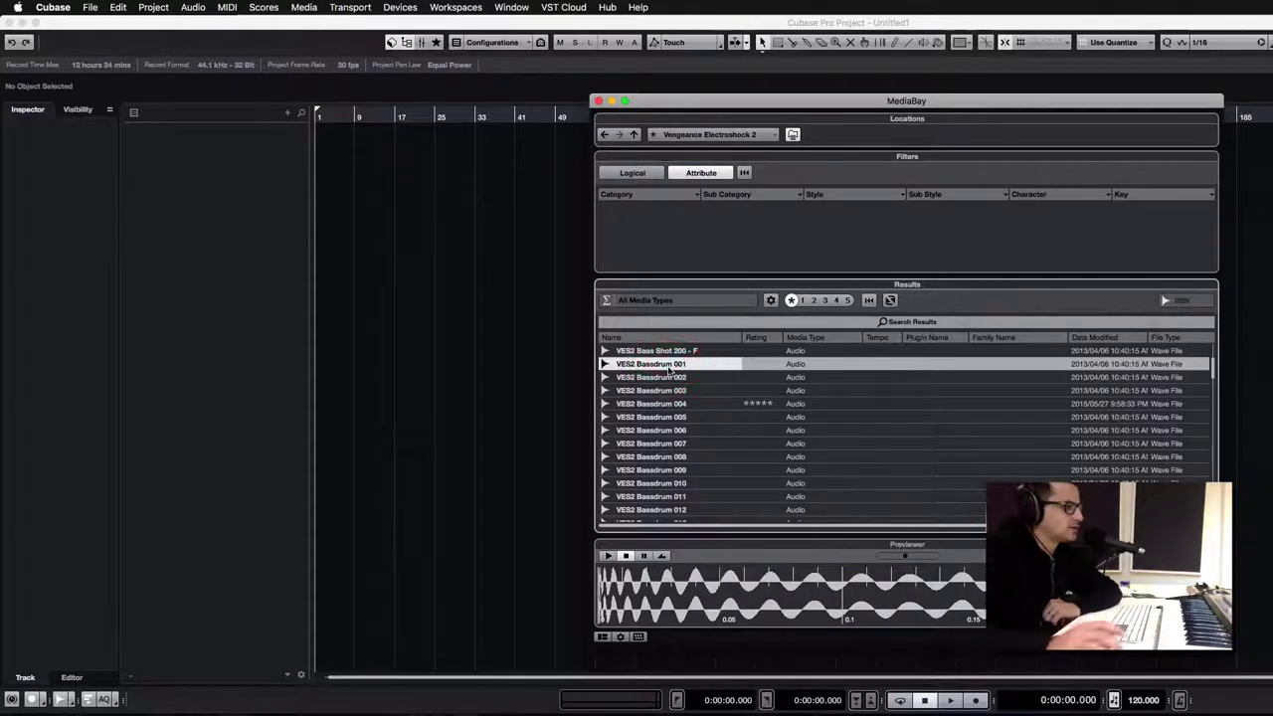
right_click(668, 369)
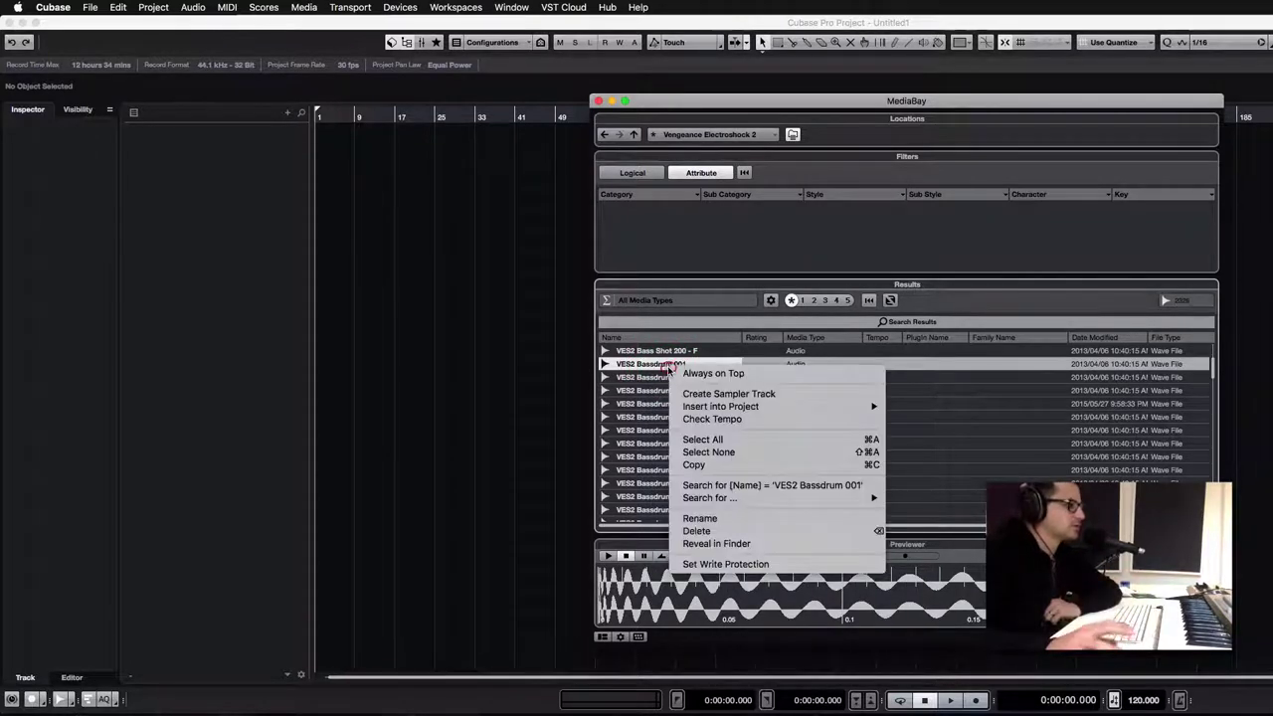
left_click(769, 394)
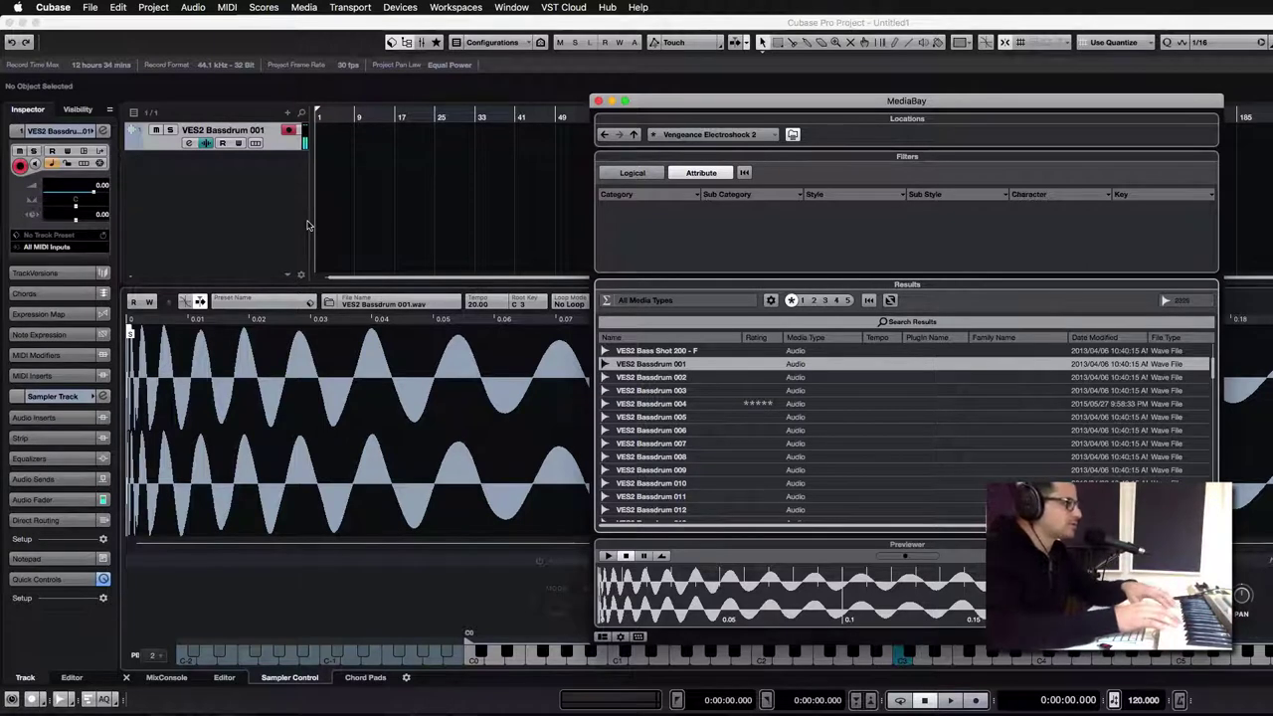
Audition several clap and snare samples and create a sampler track from VES2 Claps & Snares 020.
scroll(658, 434, "down", 10)
left_click(668, 457)
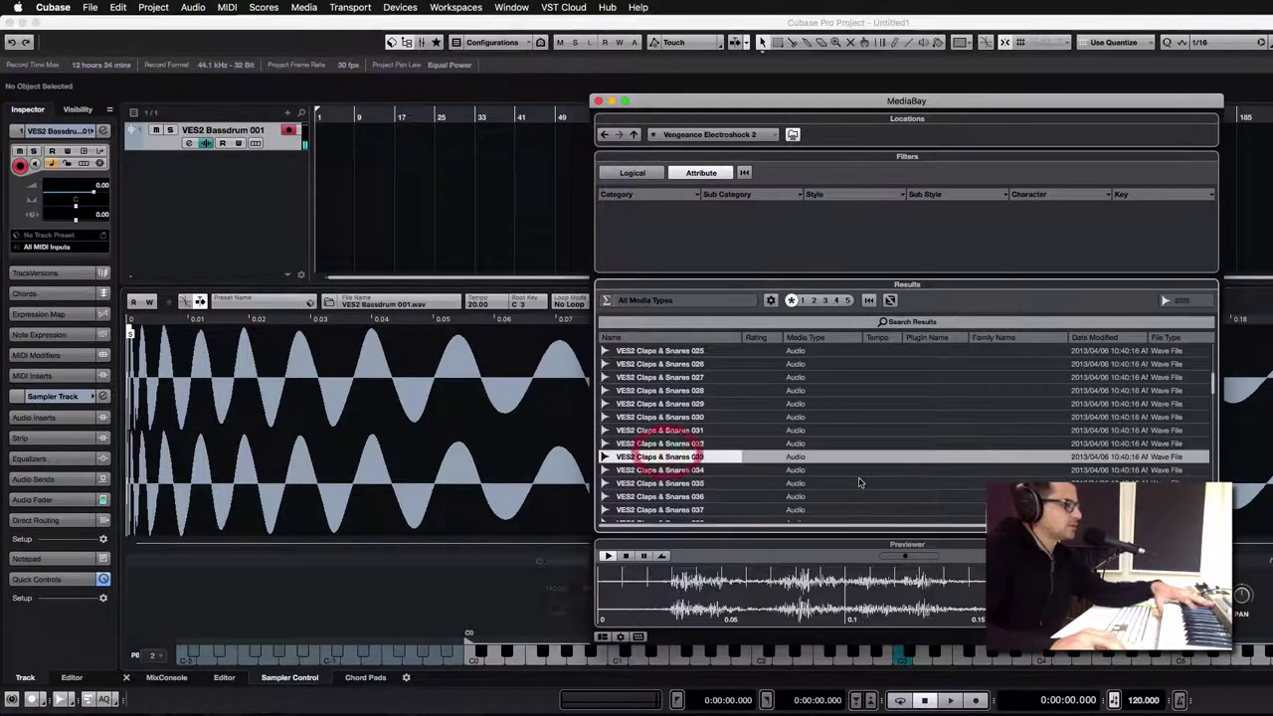
left_click(668, 419)
scroll(667, 419, "up", 3)
left_click(668, 380)
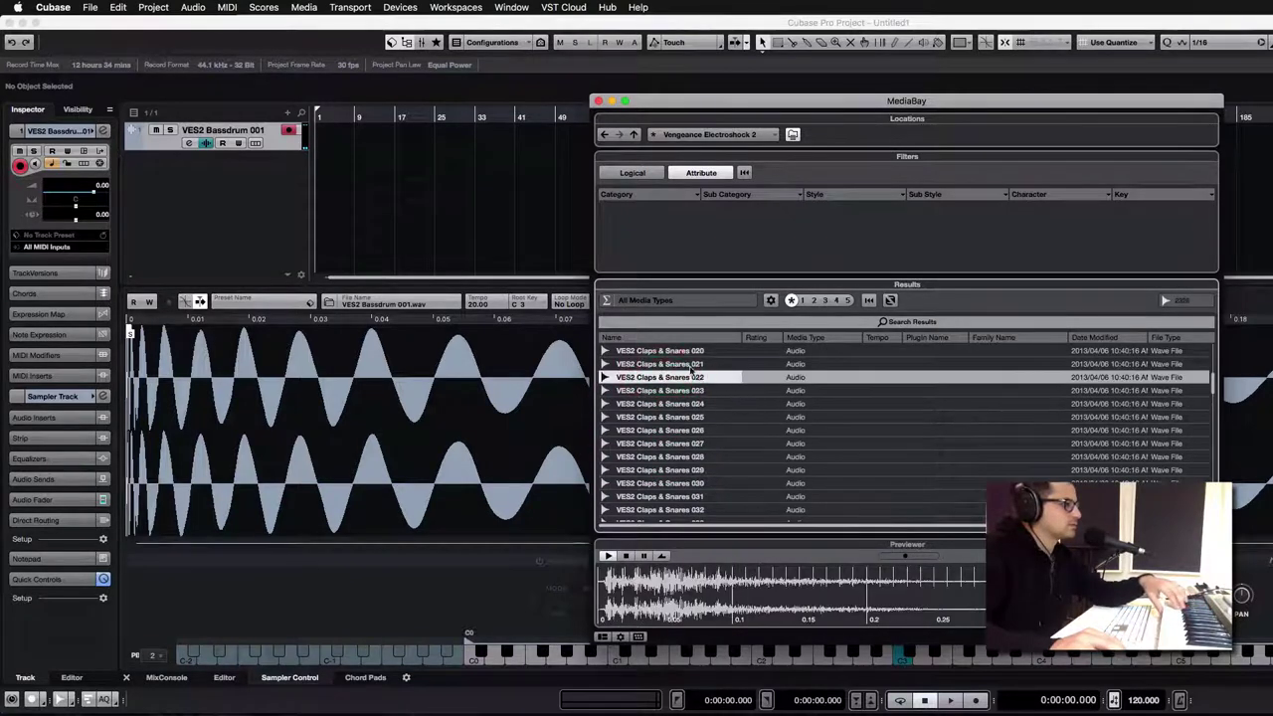
left_click(669, 350)
scroll(686, 363, "up", 1)
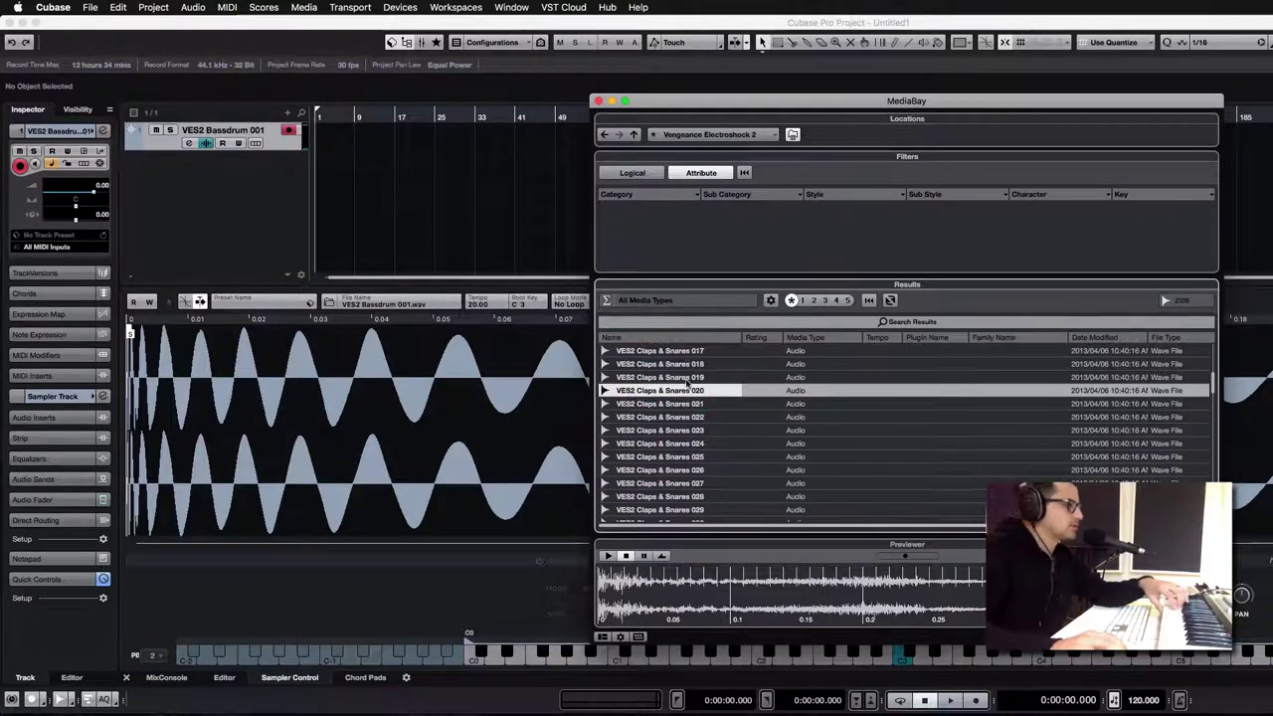
right_click(687, 388)
left_click(734, 417)
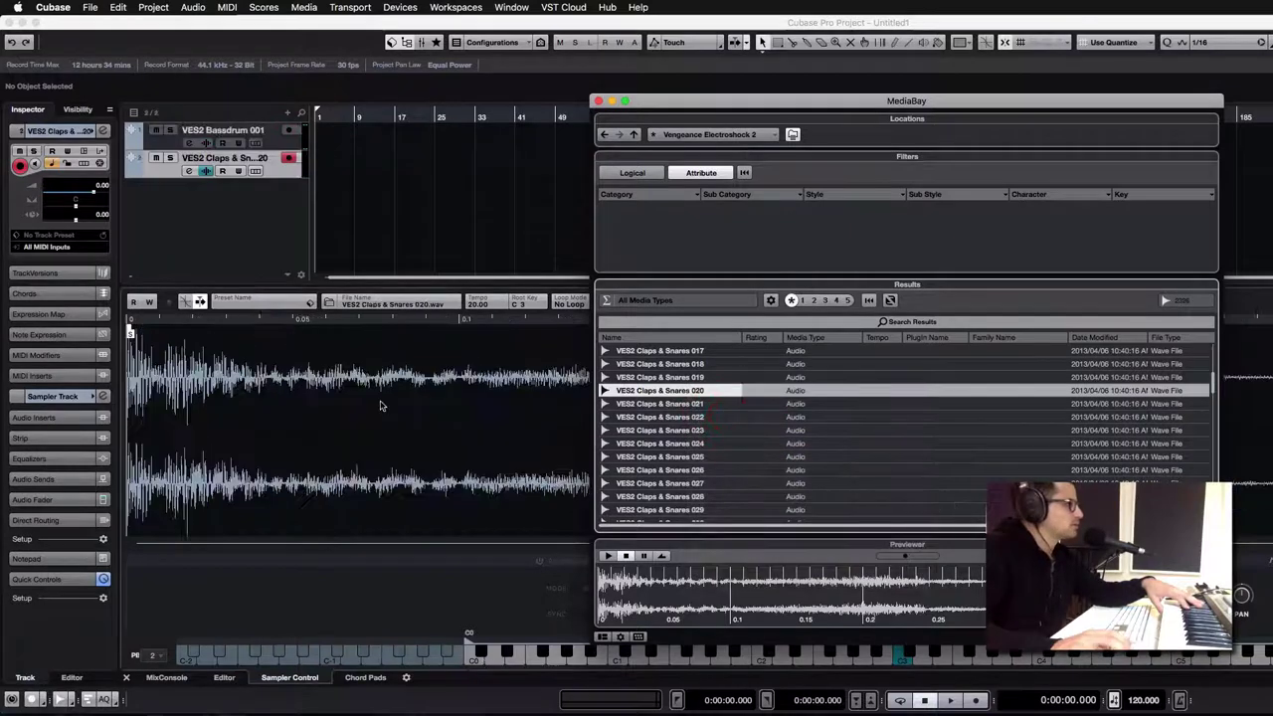
Return to the project, set the quantize grid to 1/1 and set the locators to span bars 1 to 5.
left_click(340, 149)
key("q")
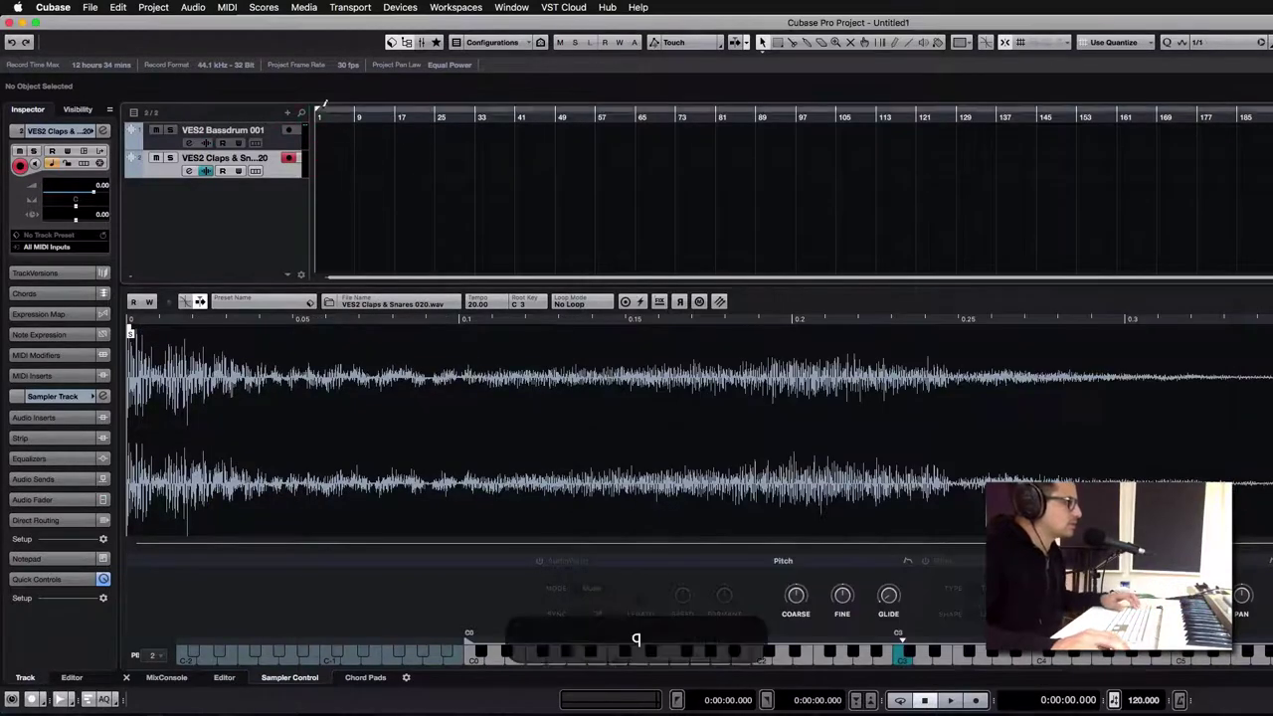
left_click_drag(321, 108, 358, 107)
key("h")
key("h")
key("h")
key("h")
key("h")
key("h")
key("h")
key("h")
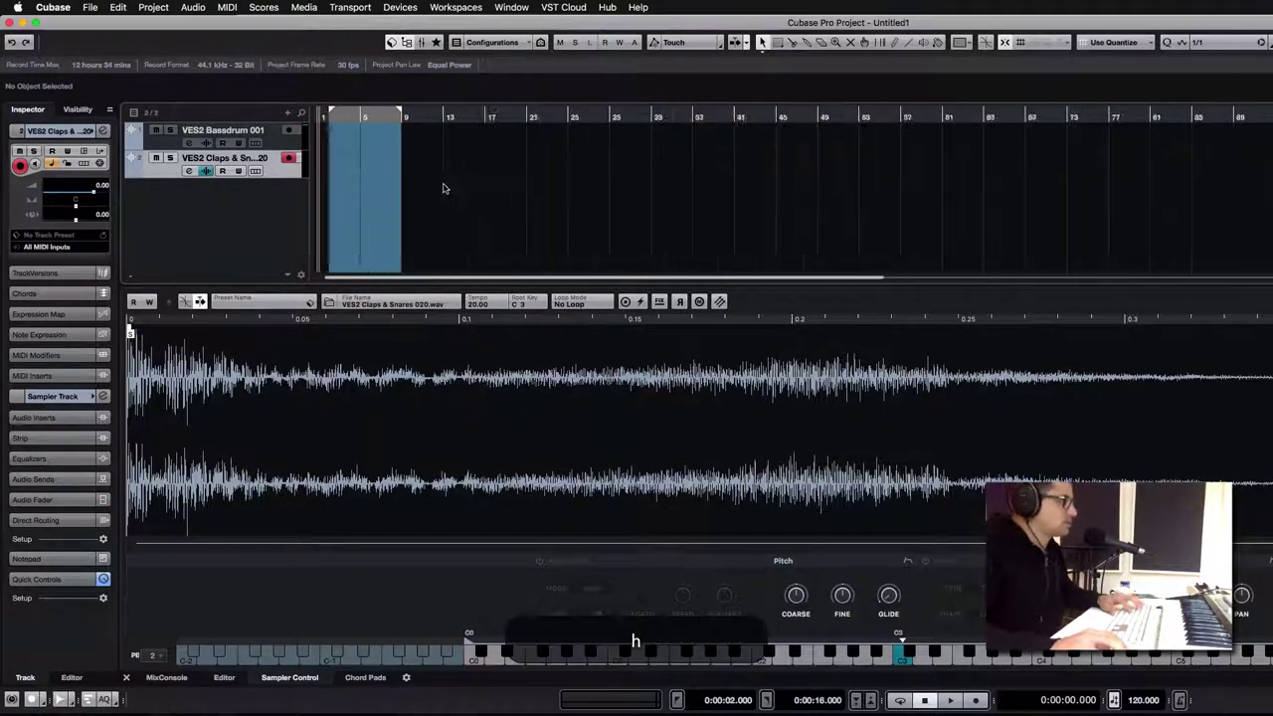
key("h")
key("h")
left_click_drag(354, 112, 312, 116)
left_click_drag(568, 111, 440, 126)
key("h")
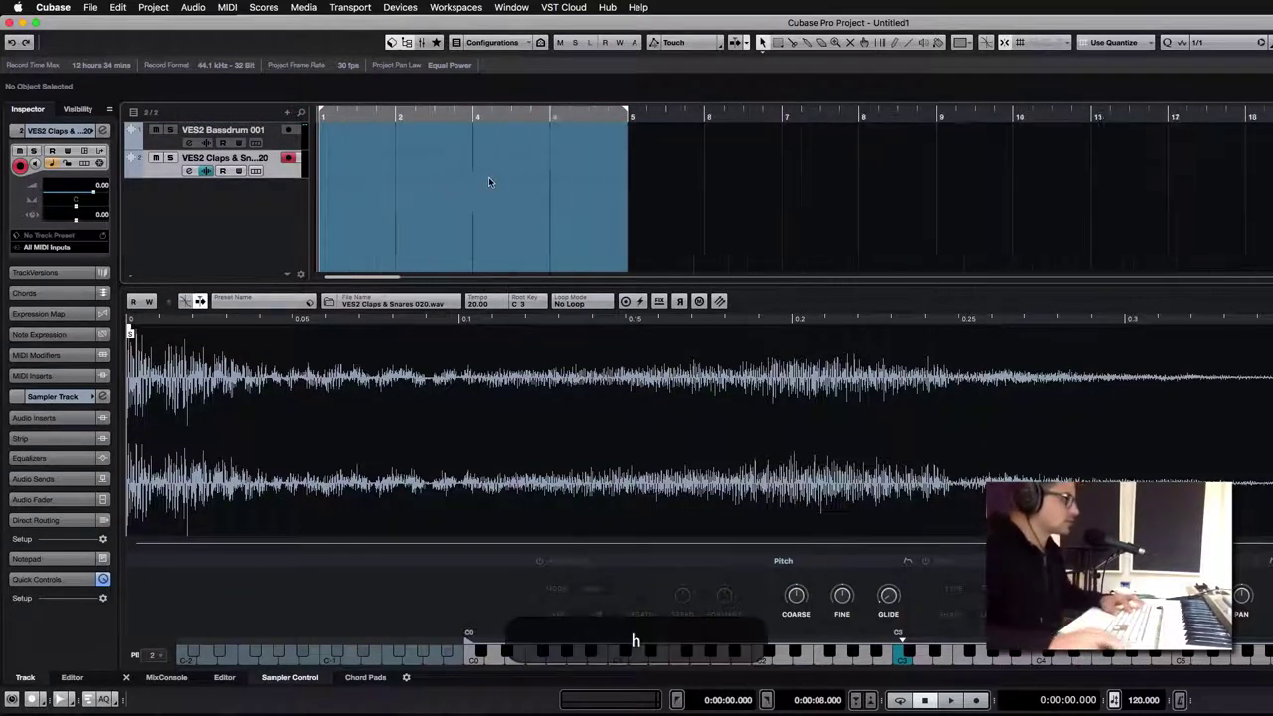
Record a clap performance on the Claps & Snares track from bar 1 and set the project tempo to 130 BPM.
key("KP_Multiply")
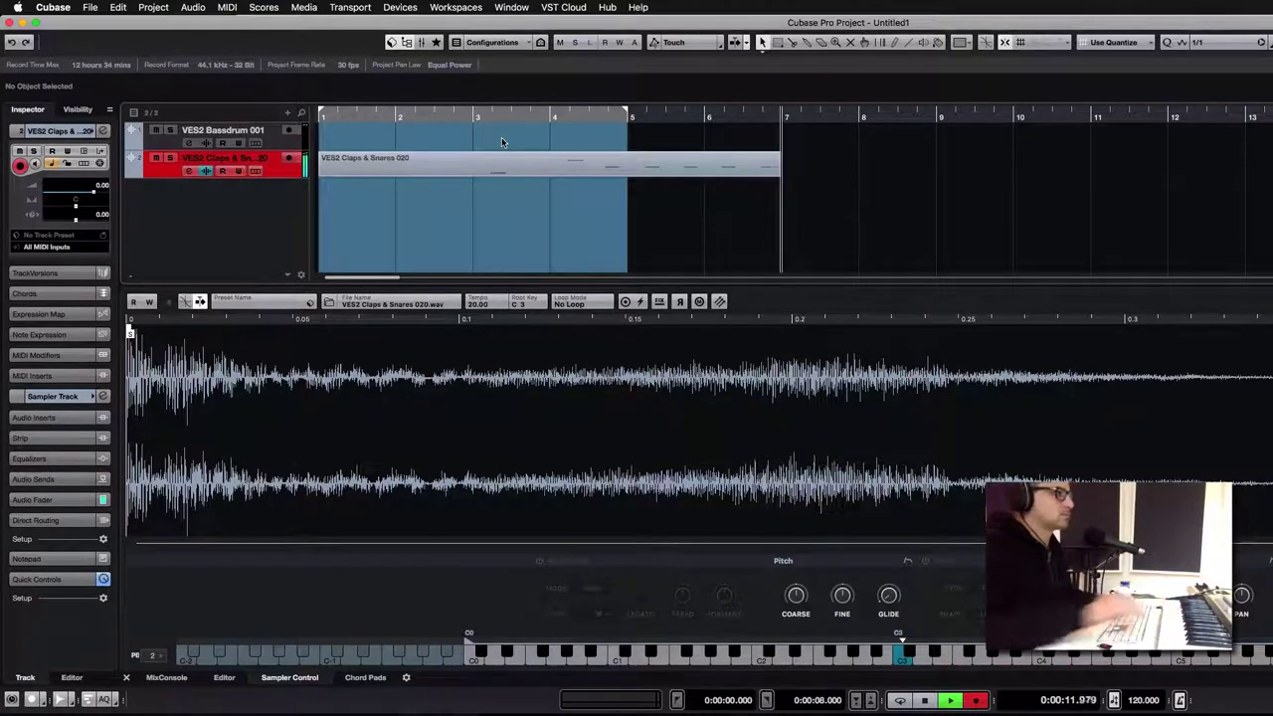
key("space")
double_click(1143, 700)
type("130")
key("Return")
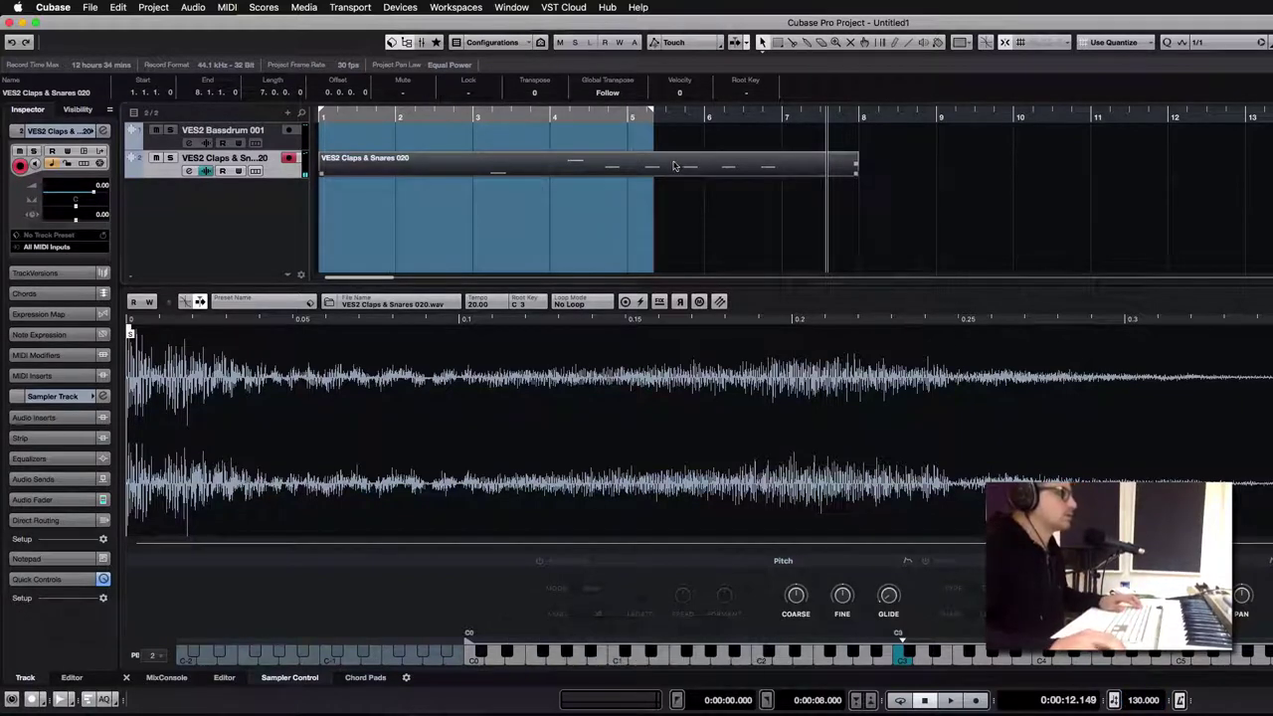
Quantize the clap recording to 1/16 and reduce it to its section from bar 5 to 7, moved to bar 1.
key("ctrl+q")
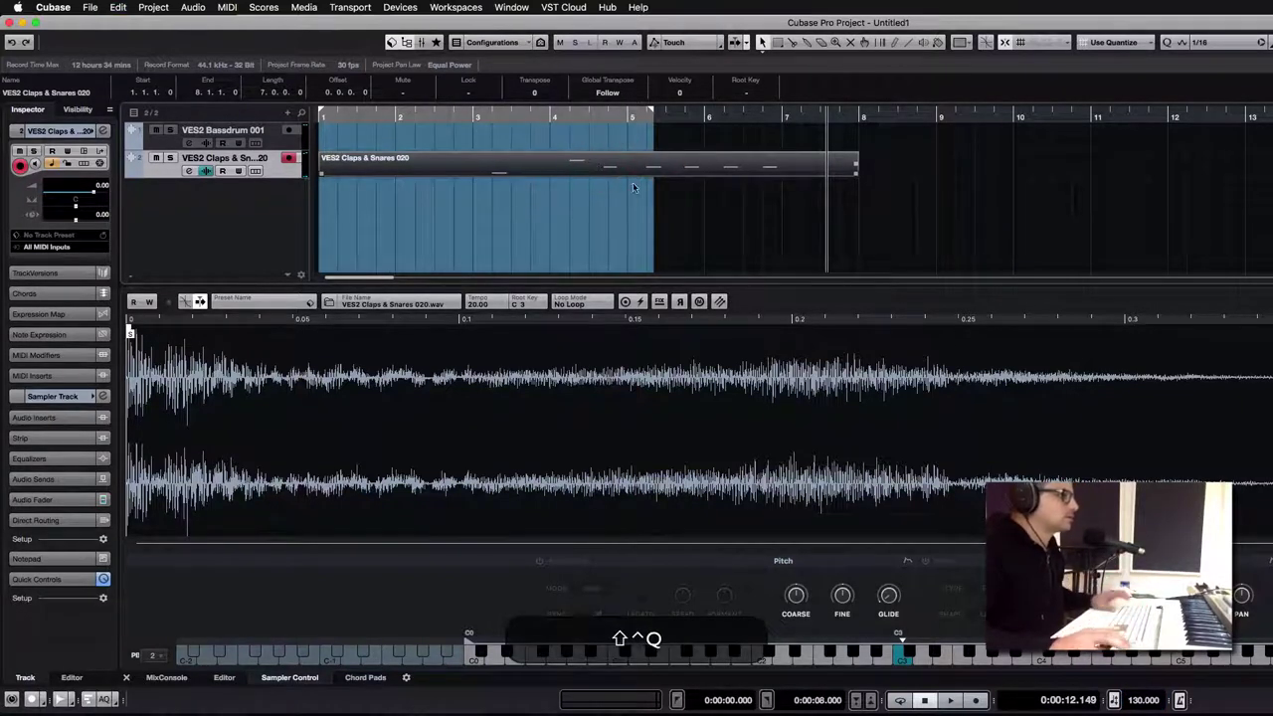
left_click(629, 162, "alt")
left_click(783, 165, "alt")
left_click(589, 164)
key("BackSpace")
left_click_drag(704, 169, 424, 182)
left_click(818, 171)
key("BackSpace")
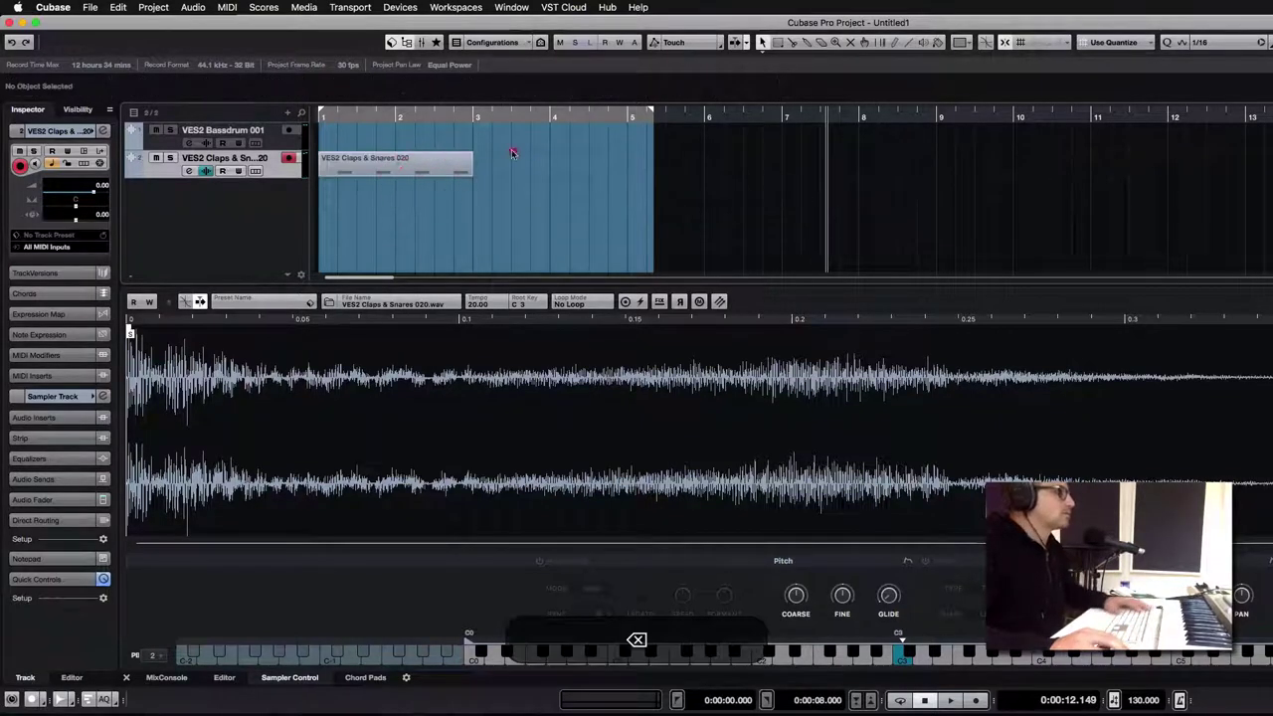
left_click(512, 149)
left_click_drag(377, 115, 117, 100)
key("i")
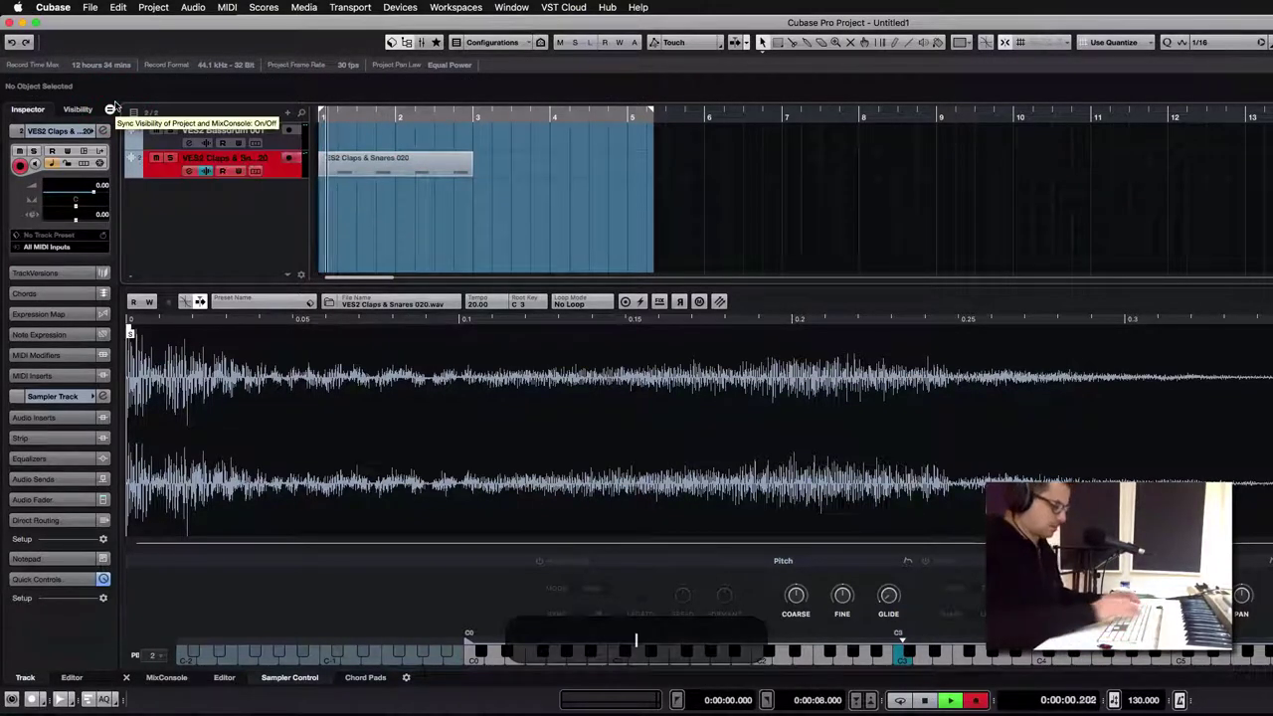
key("KP_0")
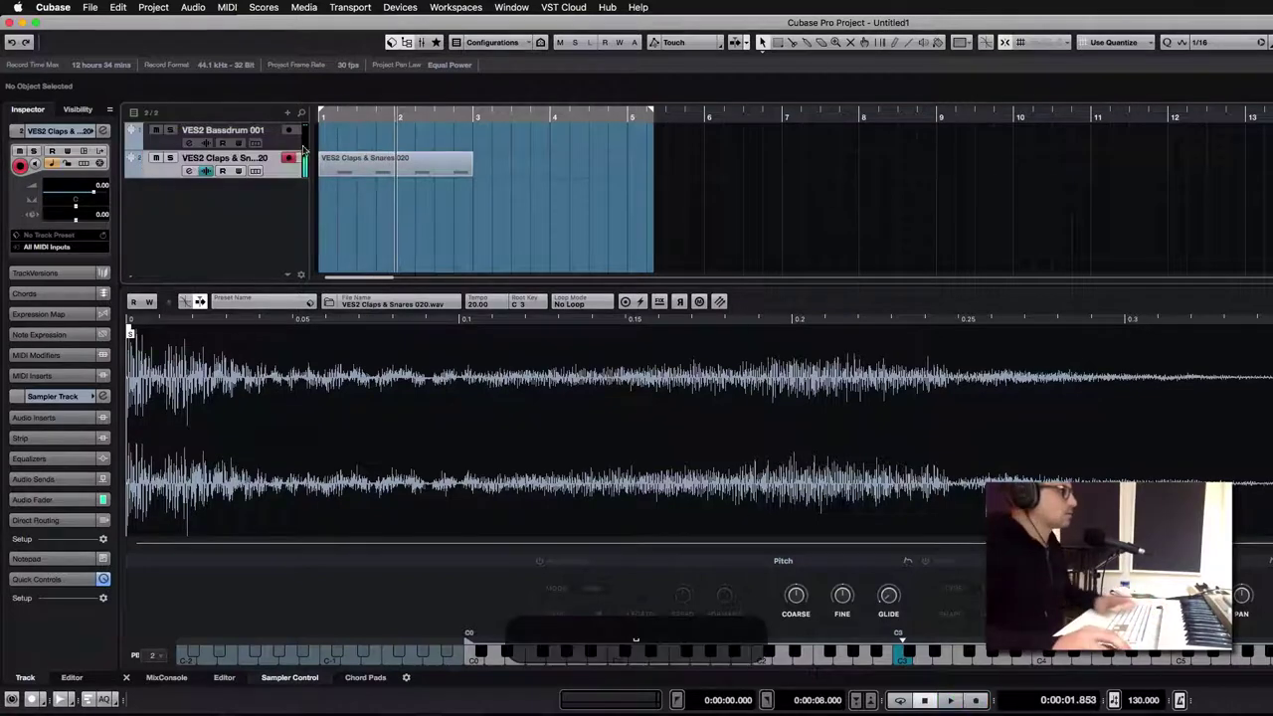
Record a kick pattern on the VES2 Bassdrum 001 track from bar 2 to bar 5.
left_click(285, 146)
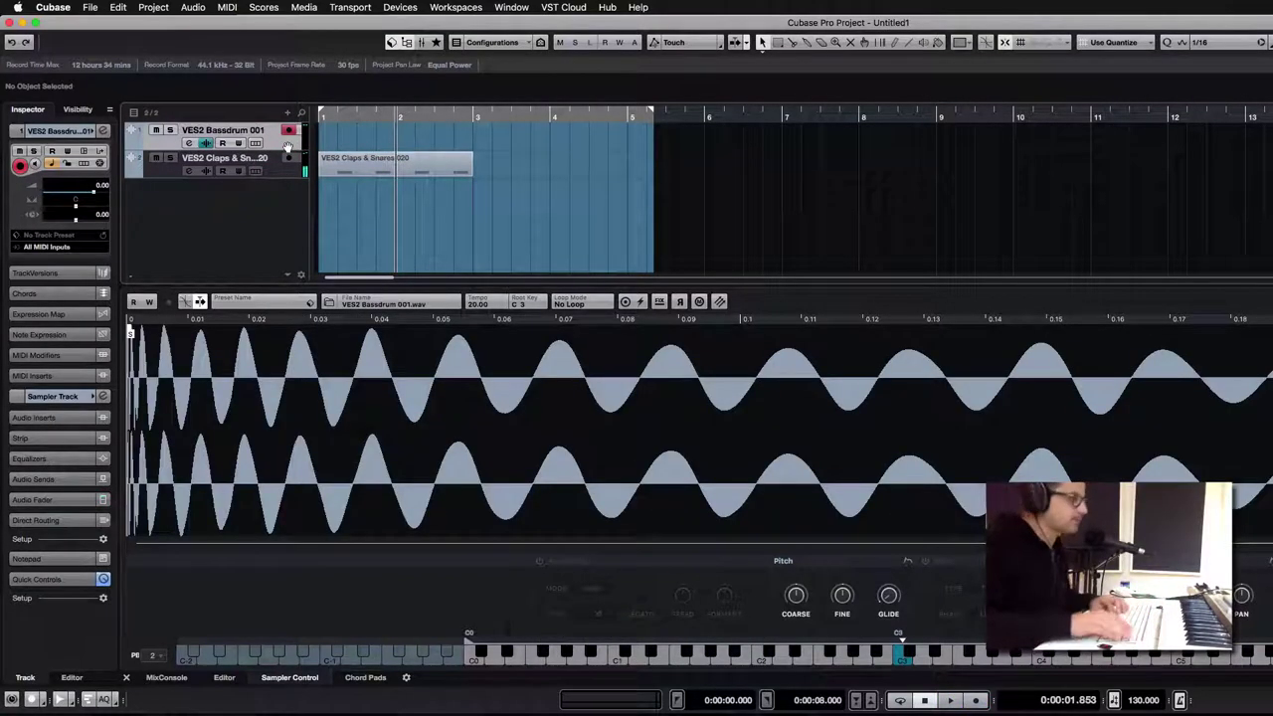
key("KP_Multiply")
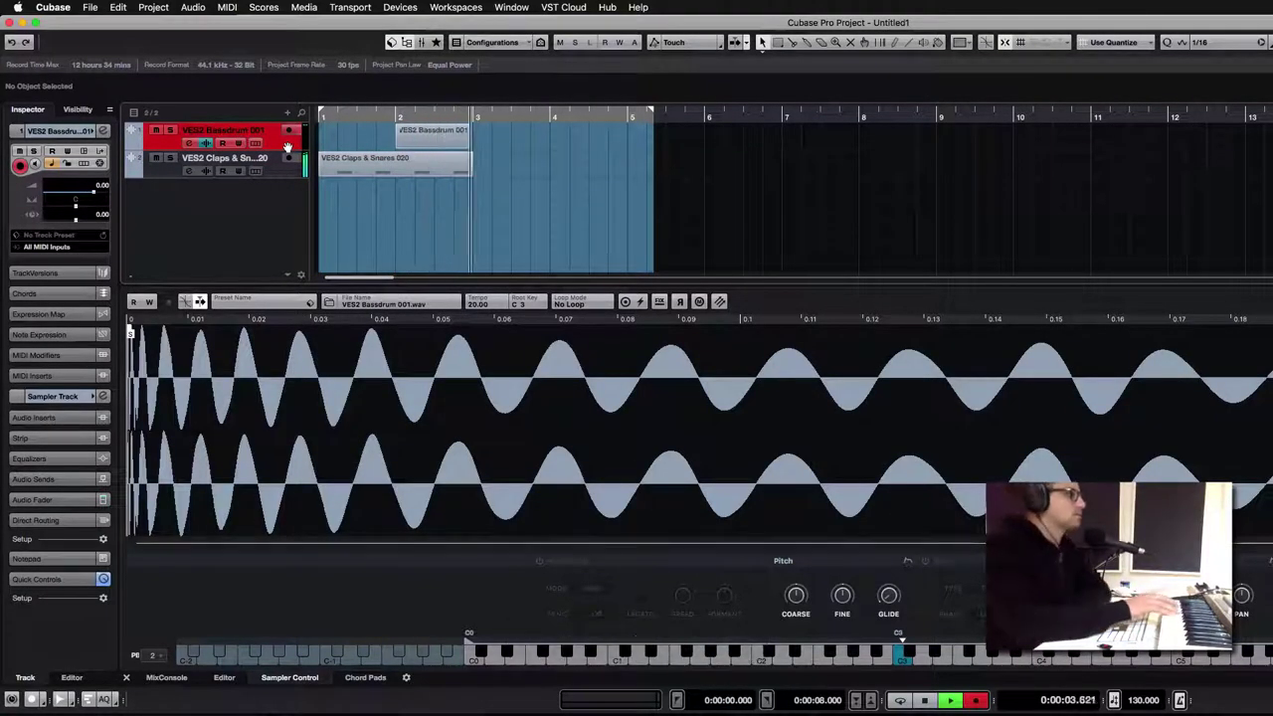
key("space")
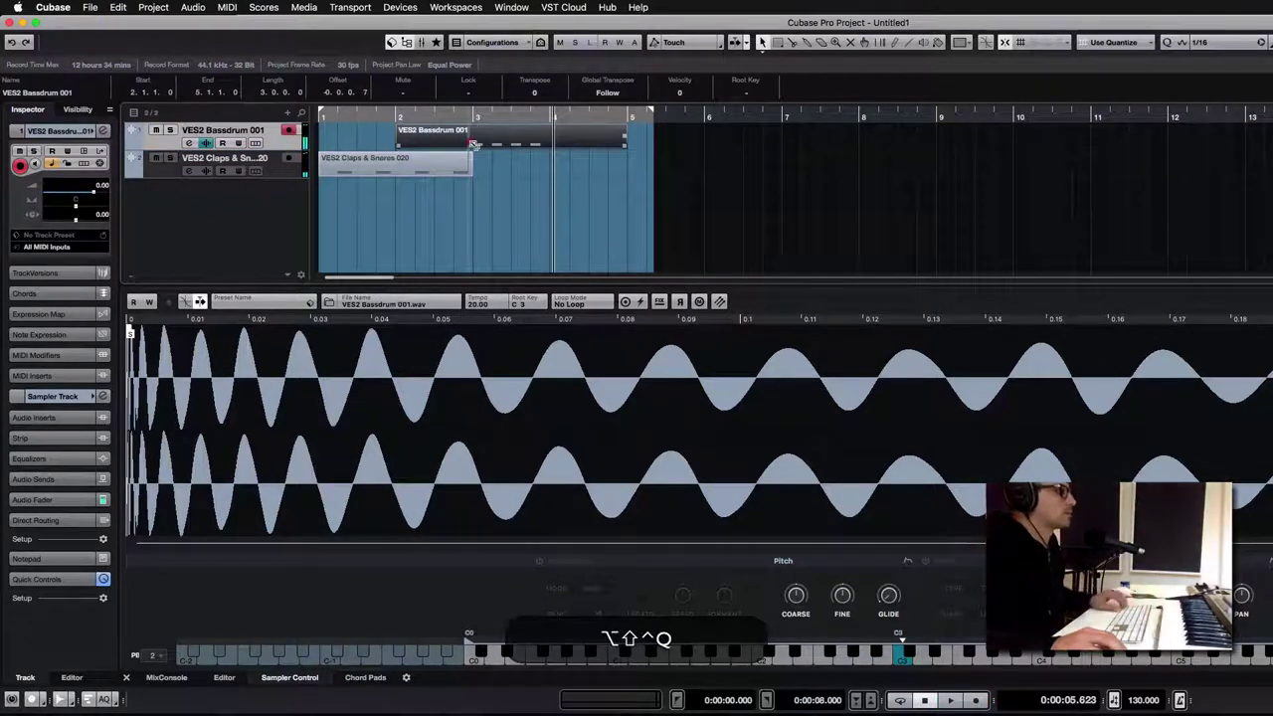
Split the kick recording at bar 3 on a 1/1 grid, discard the portion before it and move the remainder to bar 1.
left_click(473, 144, "alt")
key("BackSpace")
key("super+z")
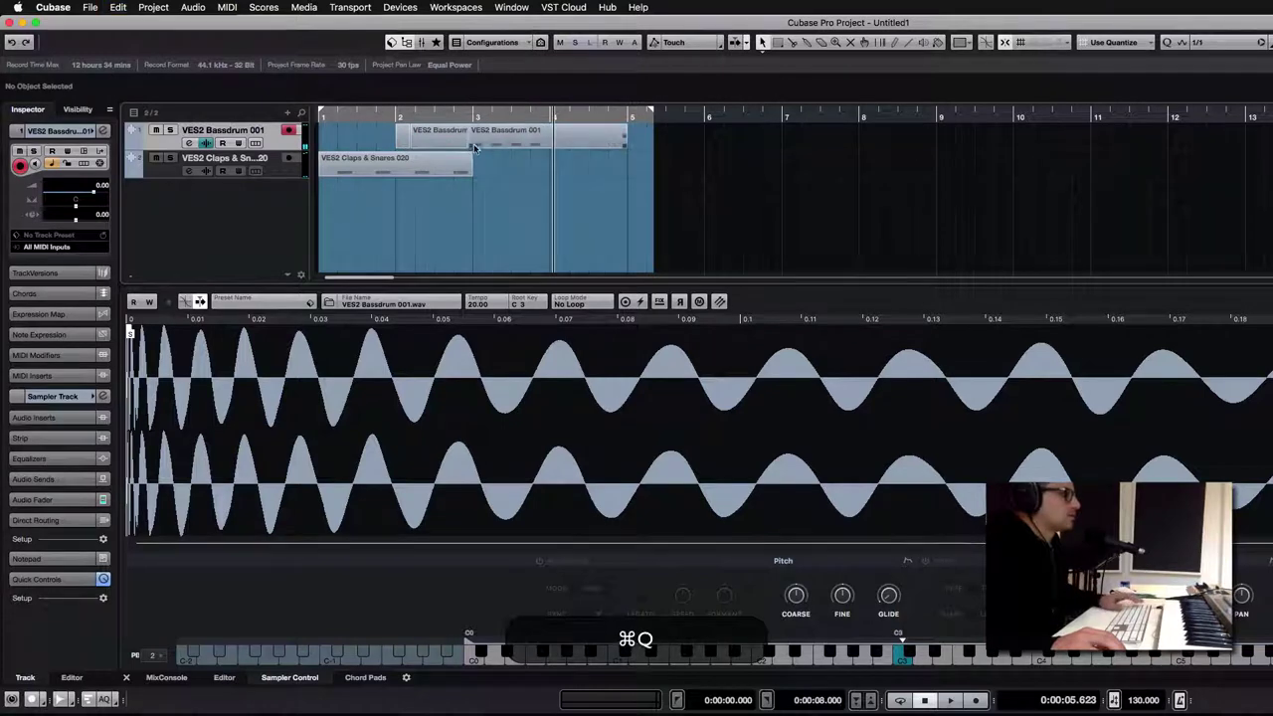
left_click(463, 146)
key("BackSpace")
left_click_drag(481, 139, 338, 131)
key("q")
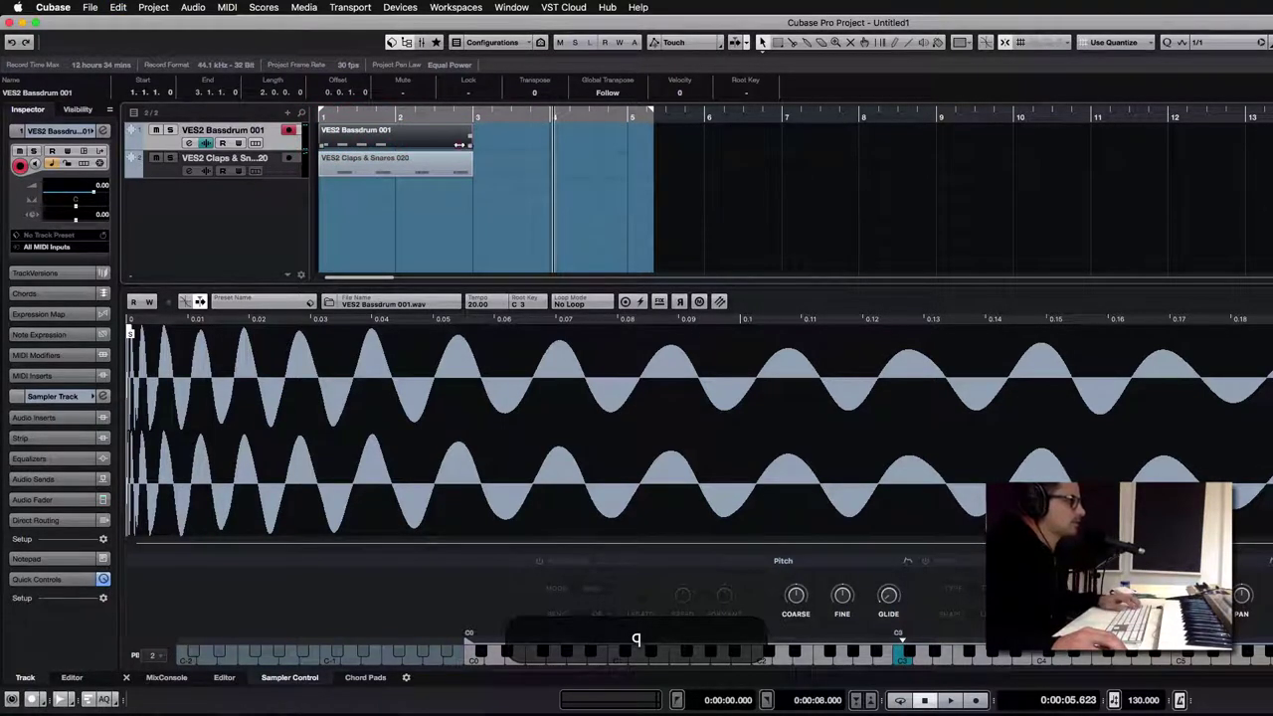
Shorten the kick part to one bar, then duplicate and glue it into a single two-bar part.
left_click_drag(470, 146, 397, 143)
key("super+d")
left_click(335, 136)
key("4")
left_click(344, 137)
key("1")
left_click(394, 142)
left_click_drag(548, 187, 399, 167)
key("period")
Apply a low-cut filter to the Claps & Snares channel and lower its fader to -7.91 dB.
left_click(189, 171)
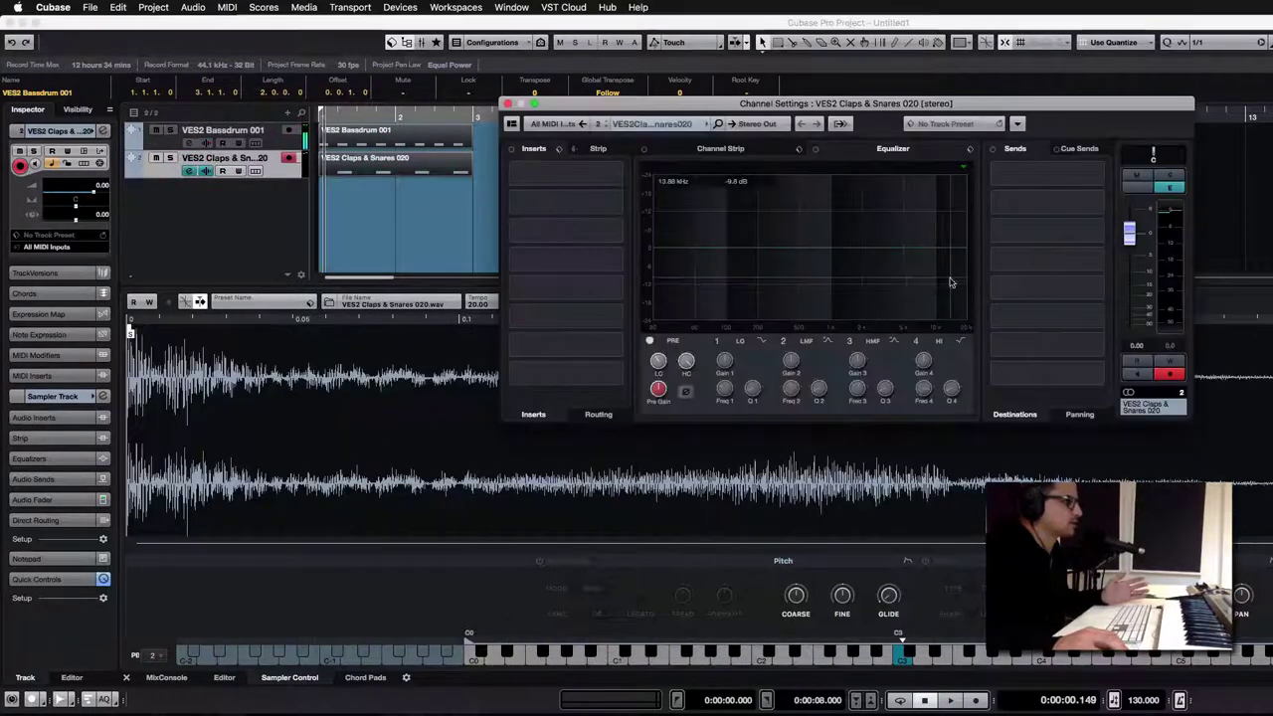
left_click_drag(658, 362, 658, 354)
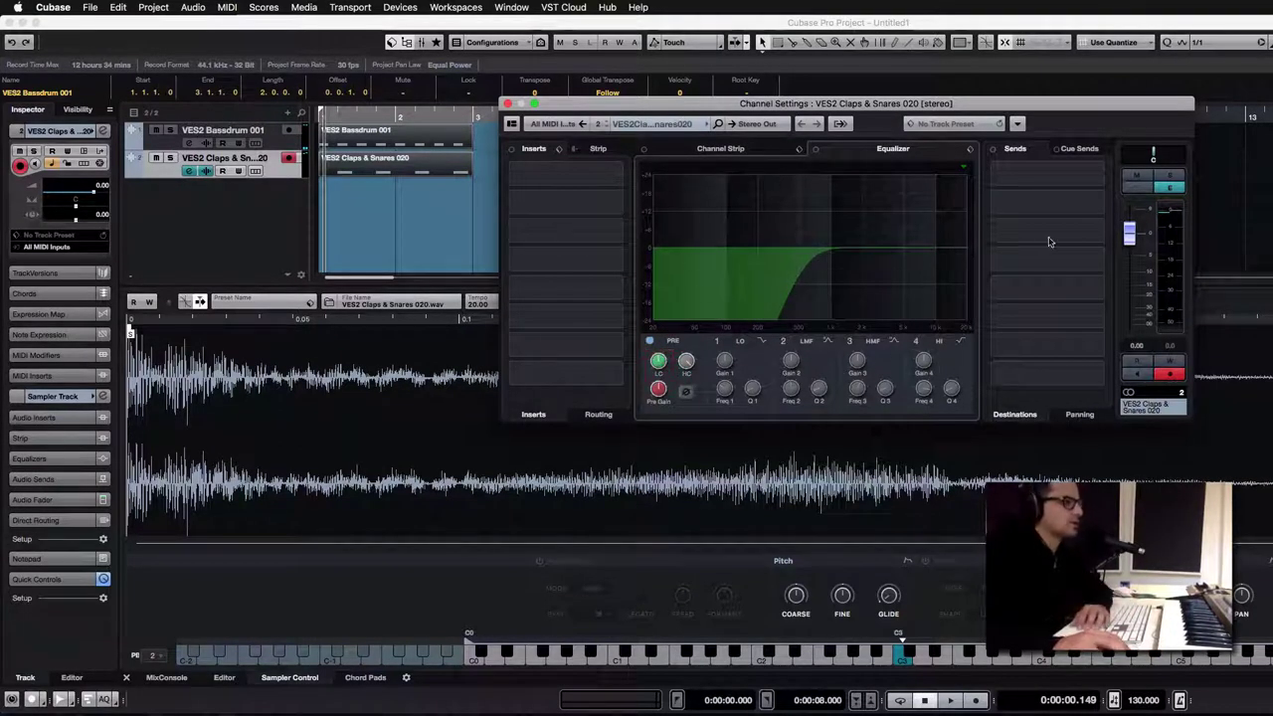
left_click_drag(1129, 235, 1135, 261)
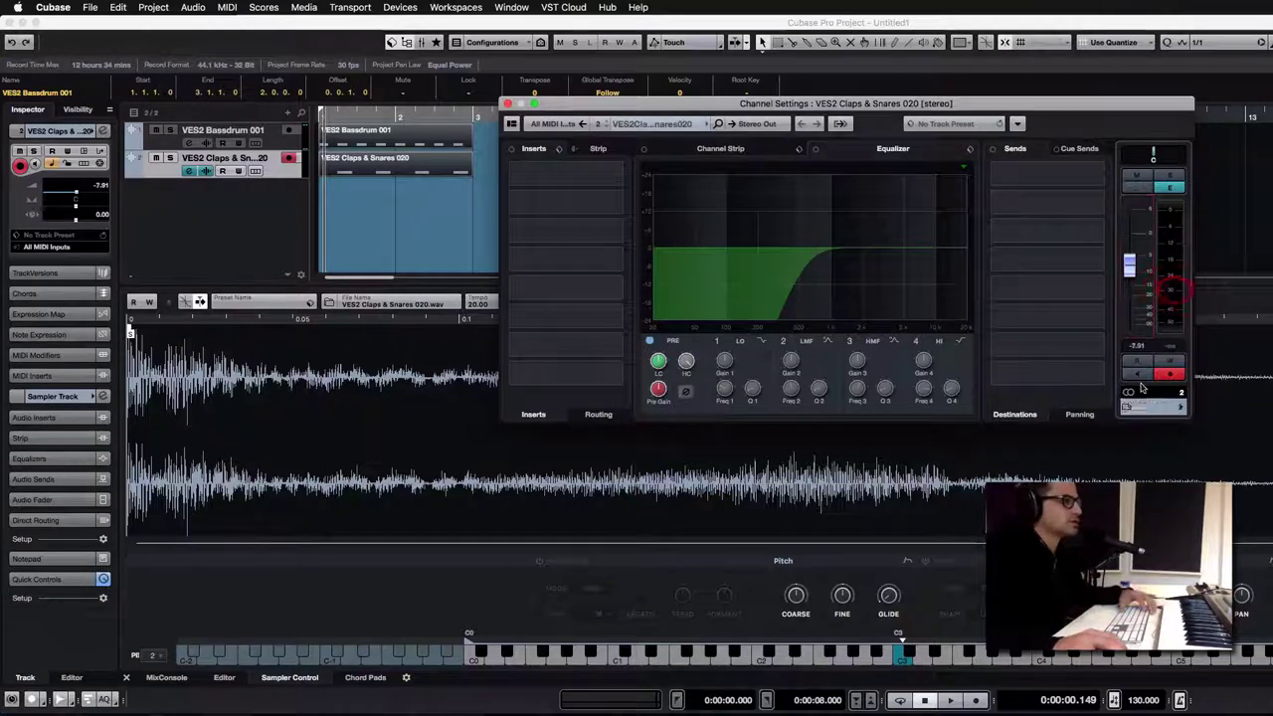
left_click(507, 103)
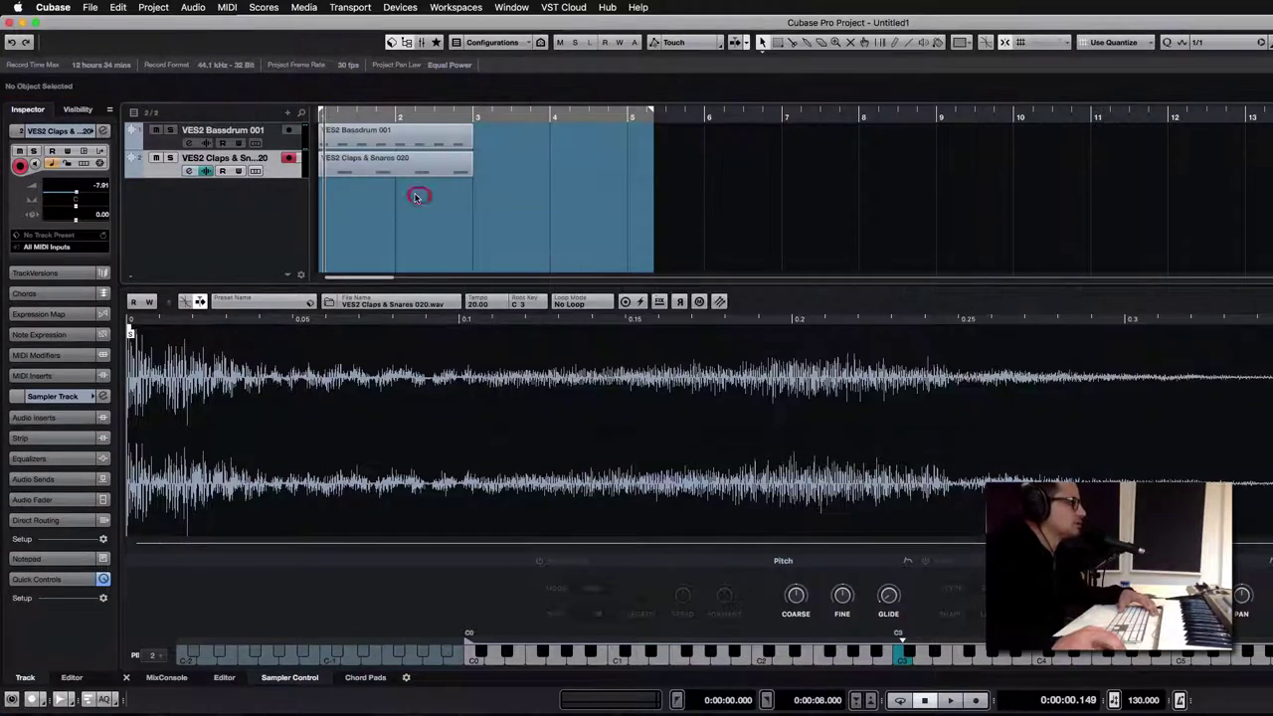
Lower the volume of the VES2 Claps & Snares 020 track to -9.08 dB.
left_click(284, 141)
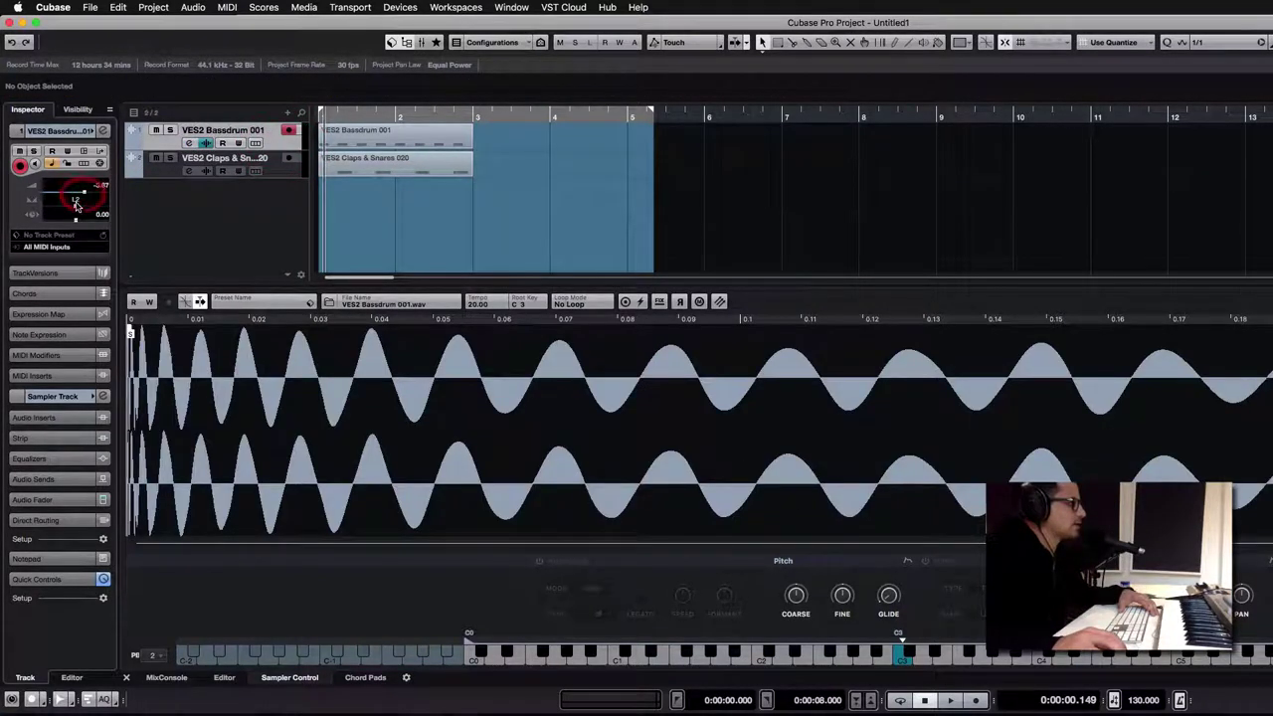
left_click(332, 167)
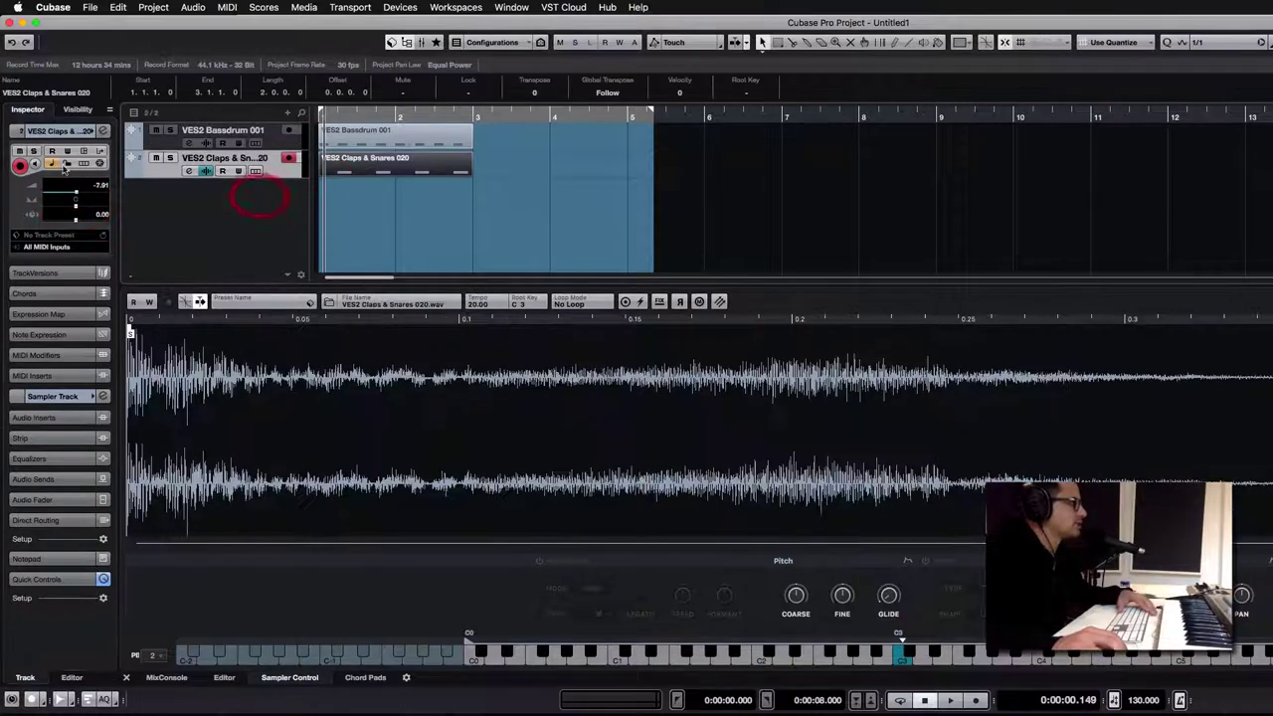
left_click_drag(76, 194, 73, 194)
left_click(475, 211)
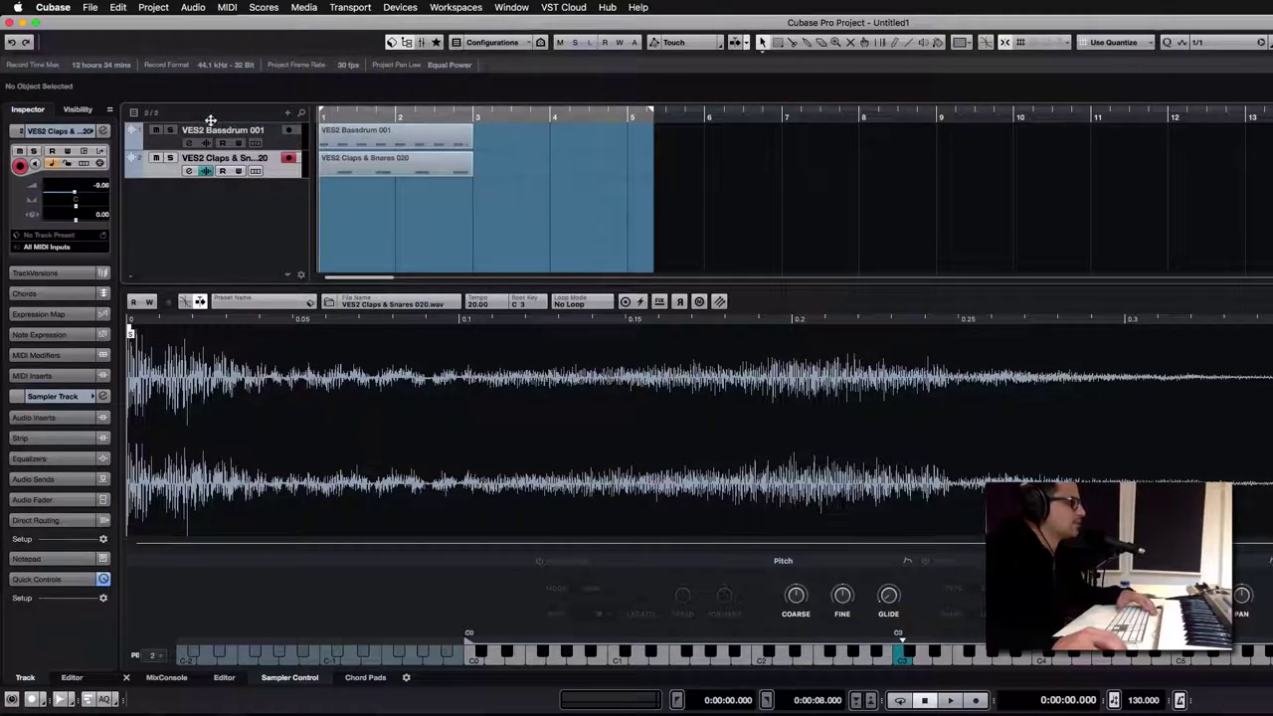
left_click(545, 198)
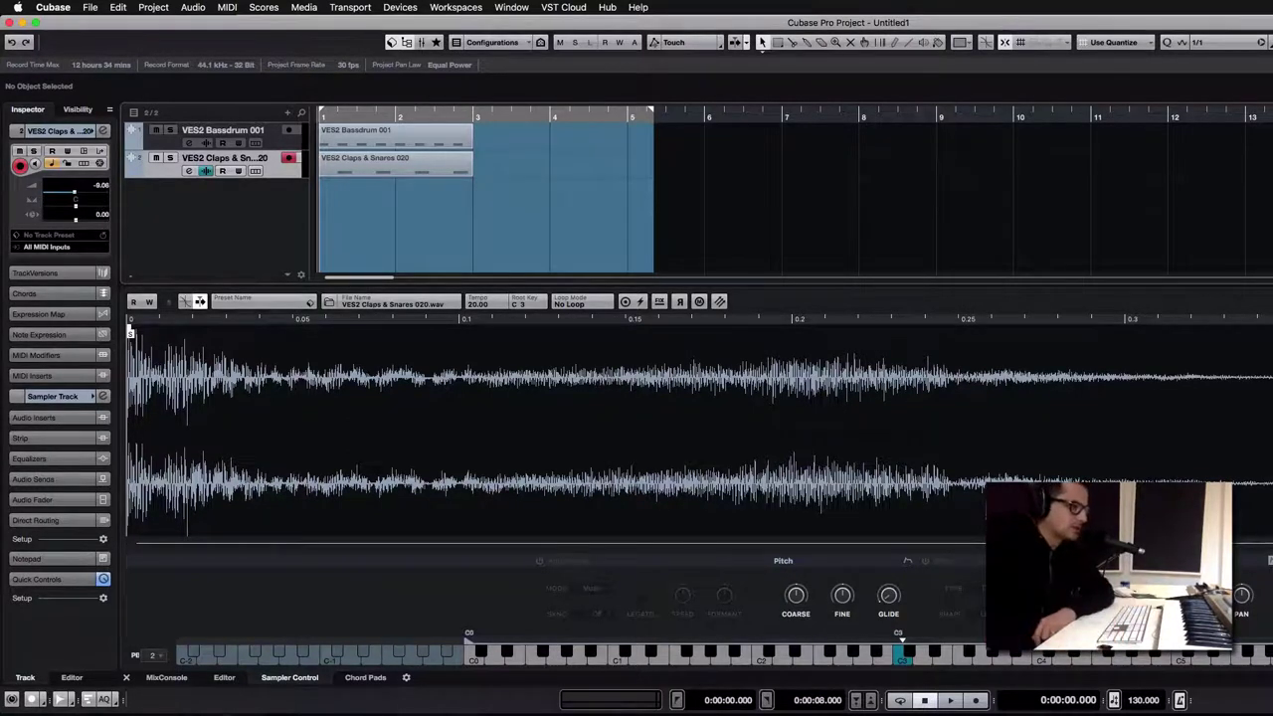
Shape the clap sampler's amplitude envelope so it decays straight to zero at 290 ms, checking it in playback.
left_click(1267, 561)
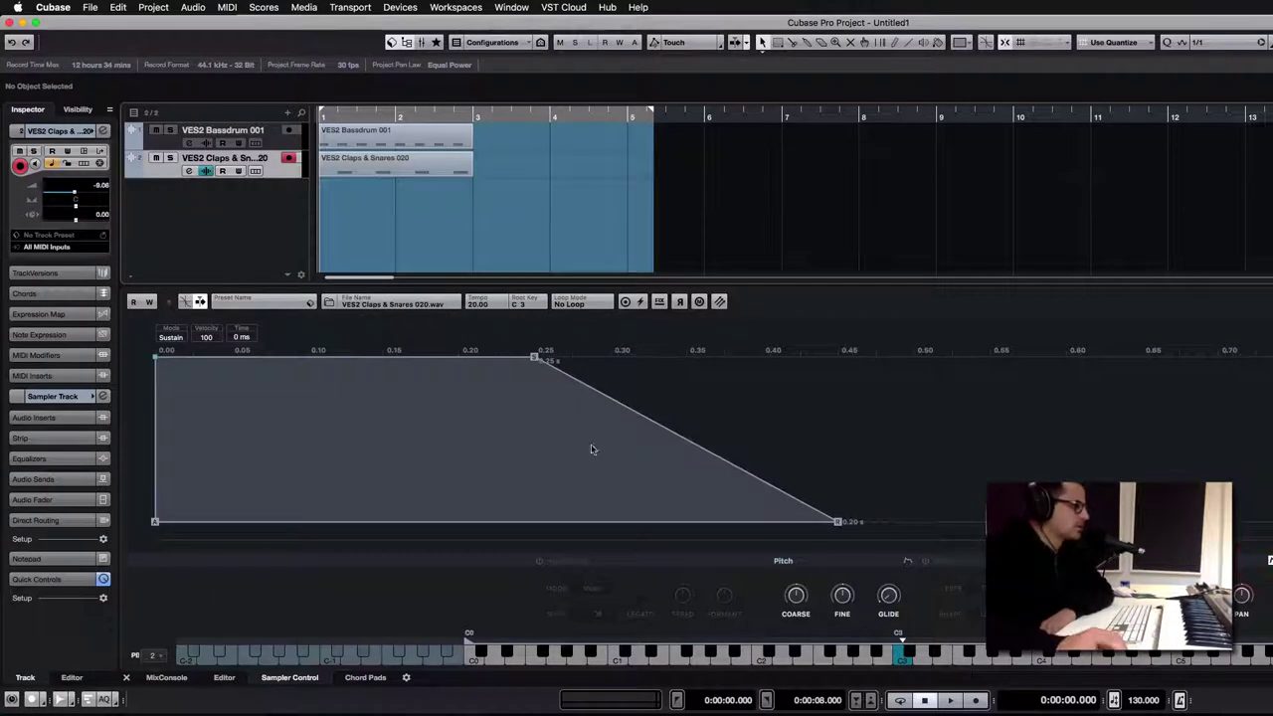
key("space")
left_click_drag(533, 356, 597, 557)
key("space")
Duplicate the two-bar kick and clap parts at bar 3 and activate a cycle range from bar 1 to bar 5.
left_click_drag(530, 181, 392, 147)
key("super+d")
left_click_drag(652, 111, 619, 121)
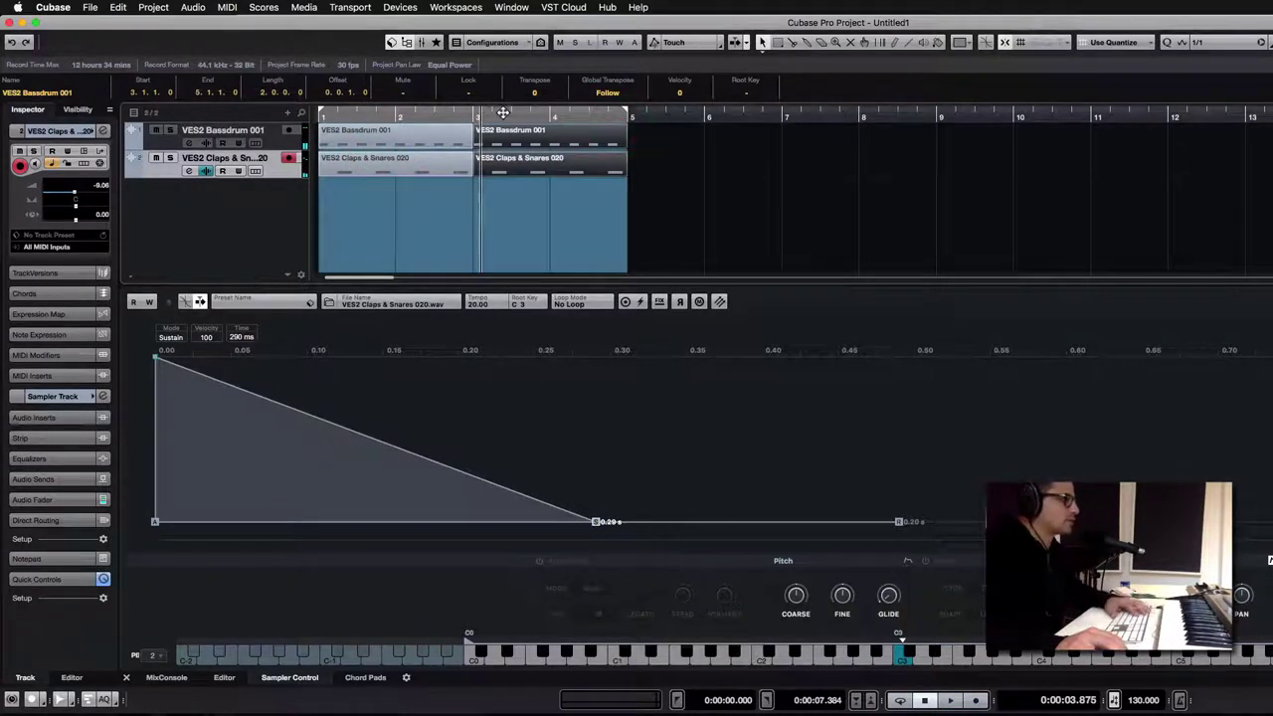
left_click(505, 115)
left_click(540, 112)
key("KP_1")
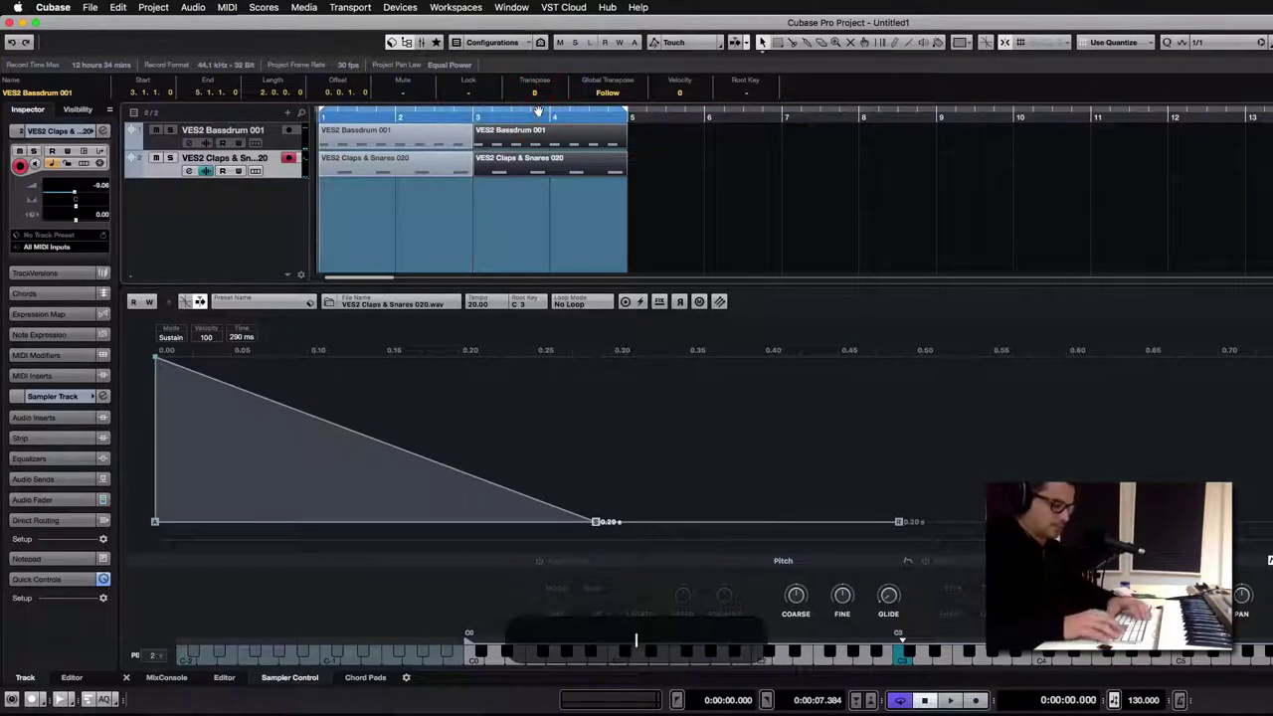
key("4")
Duplicate the kick and clap parts twice more up to bar 9 and extend the cycle range to bar 9.
left_click_drag(537, 207, 422, 131)
key("super+d")
key("super+d")
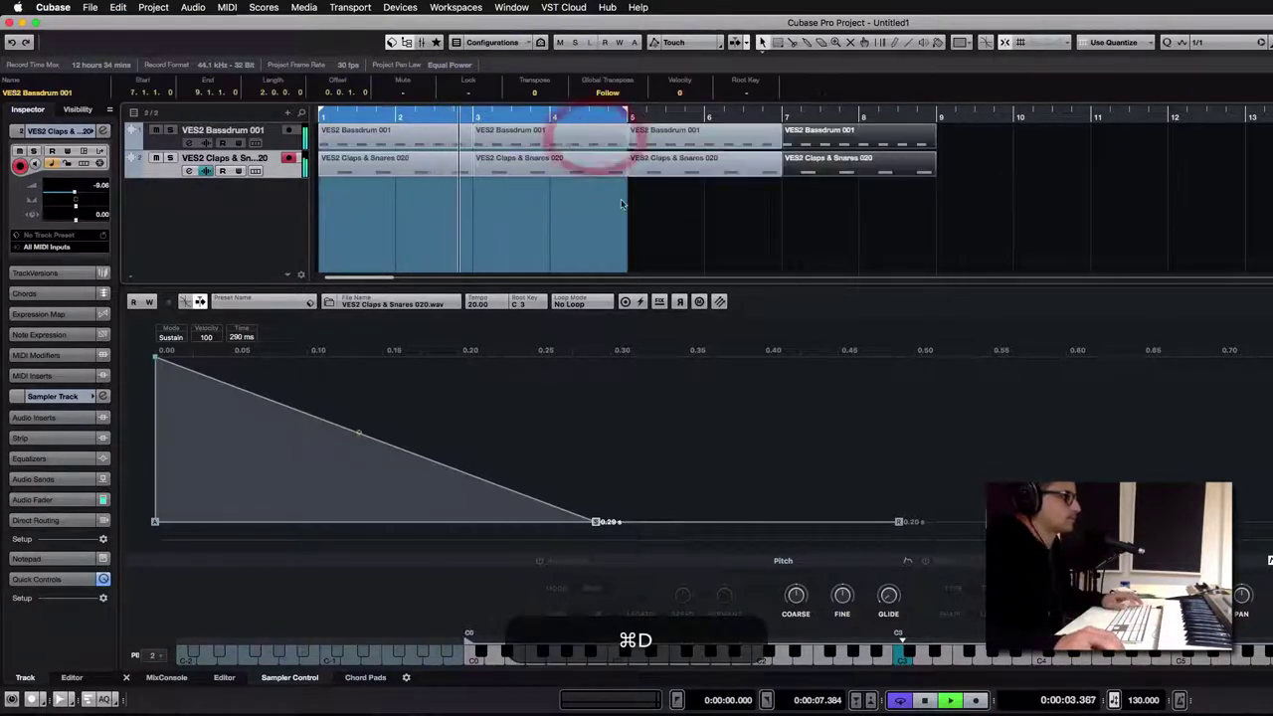
key("space")
left_click_drag(627, 112, 937, 111)
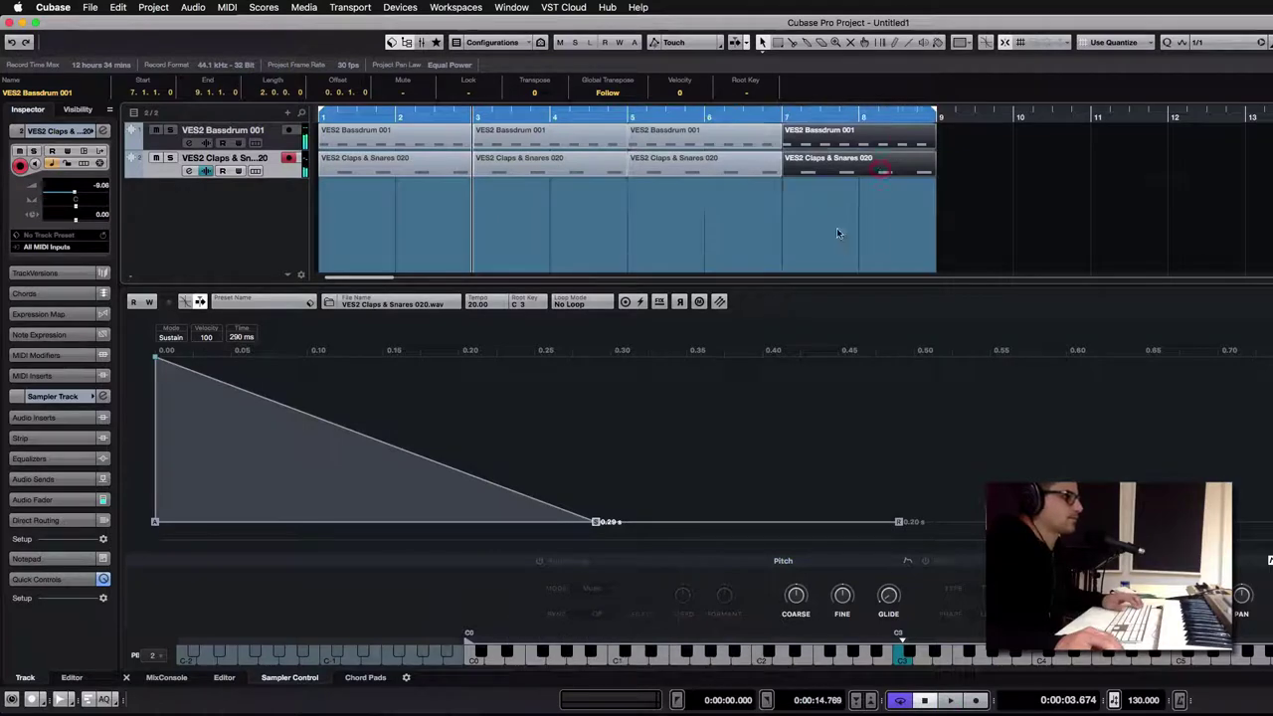
Lengthen the clap's amplitude envelope decay to 339 ms and switch its sampler filter to another type, checking the sound in playback.
left_click(360, 173)
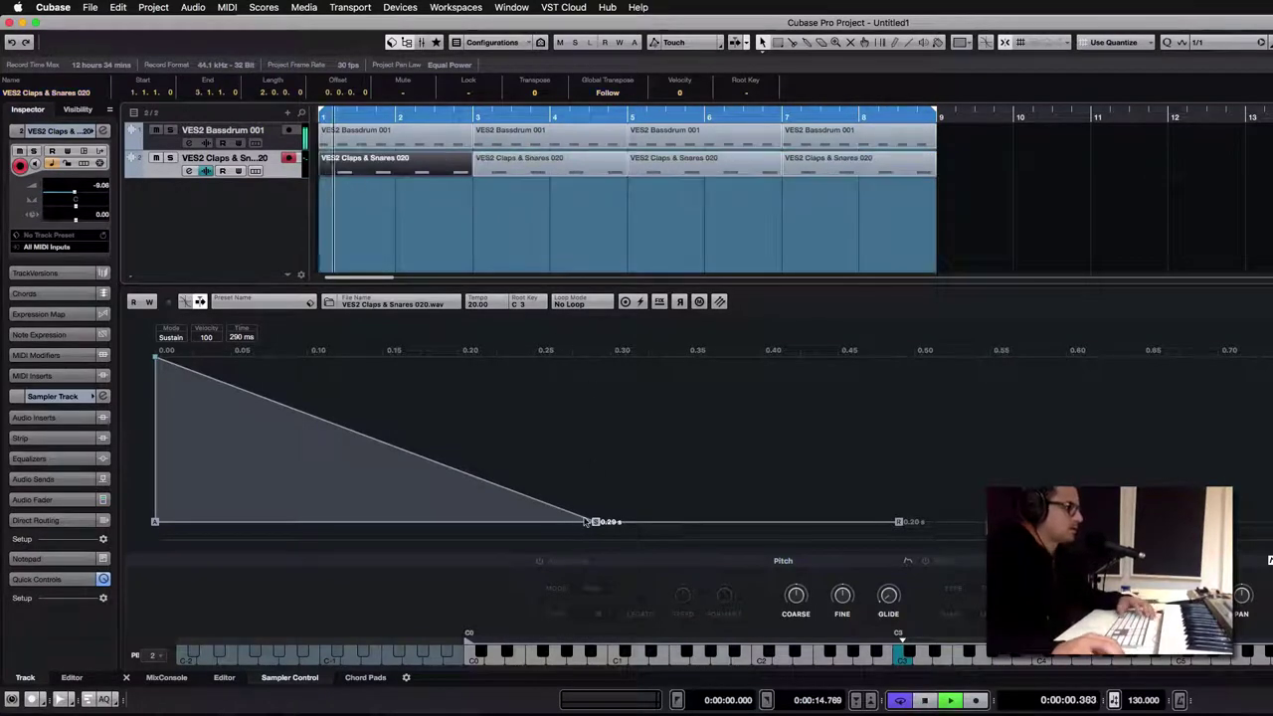
left_click_drag(595, 521, 657, 528)
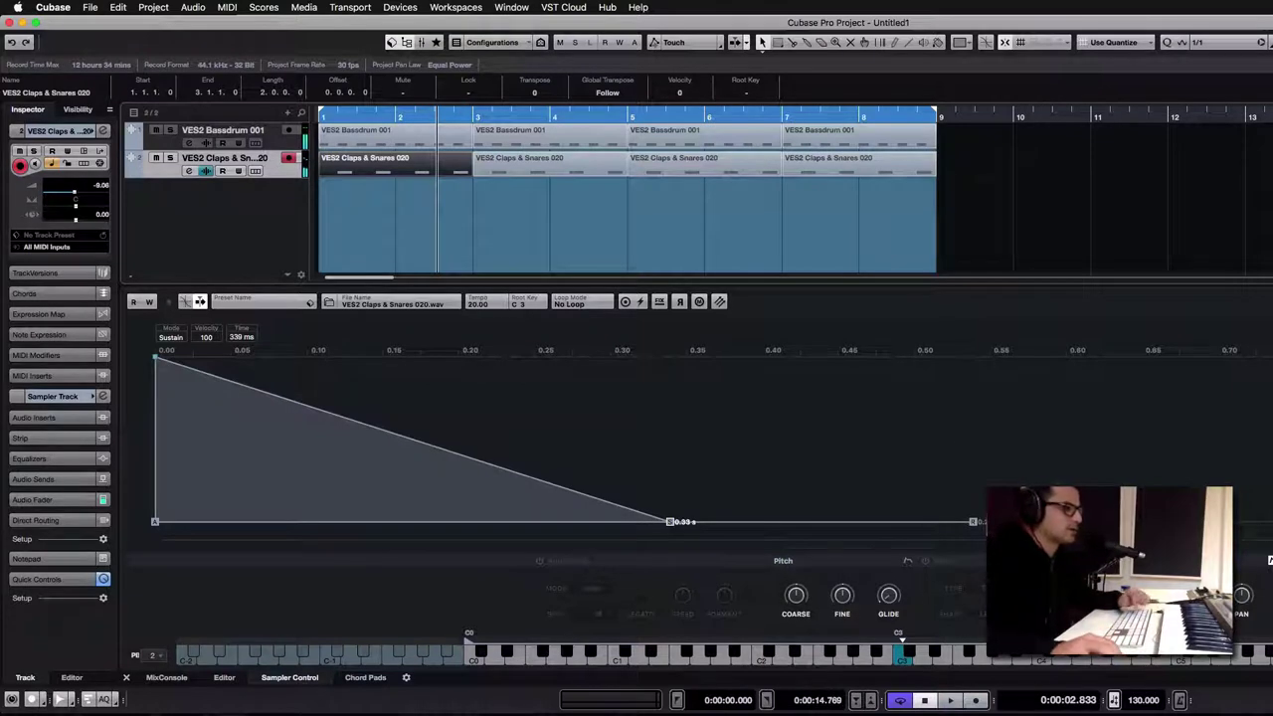
left_click(984, 588)
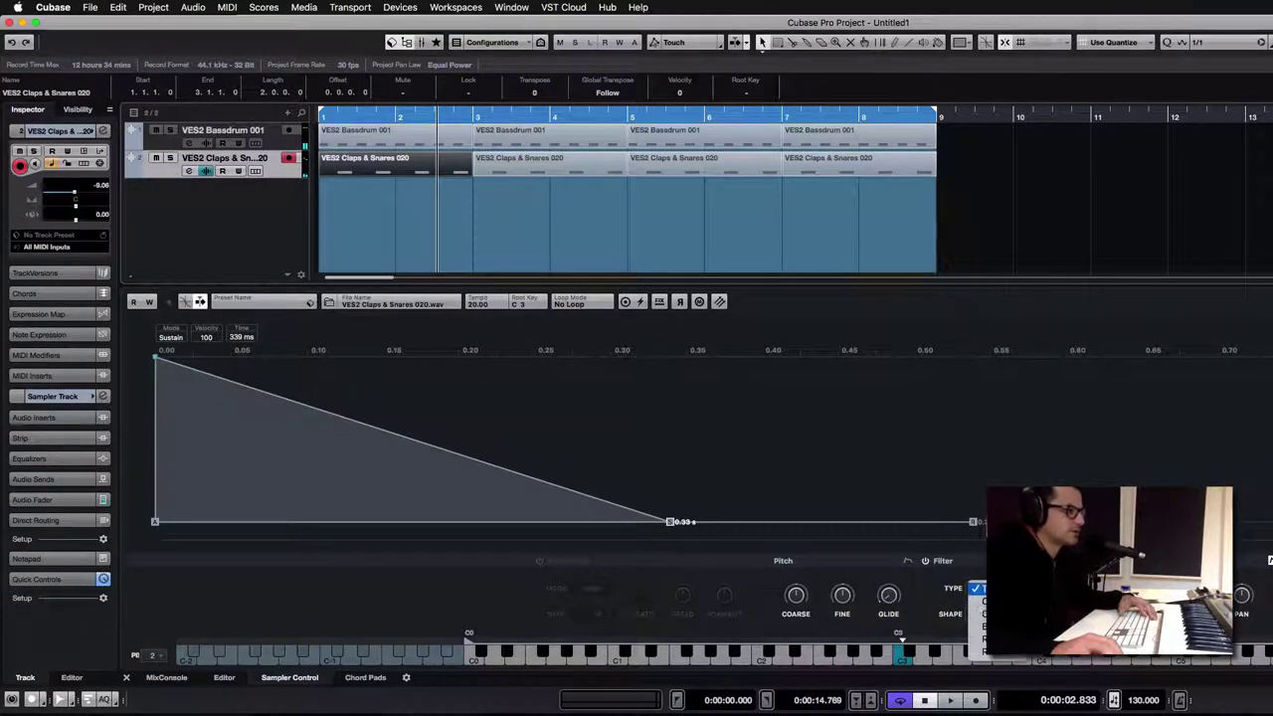
left_click(983, 640)
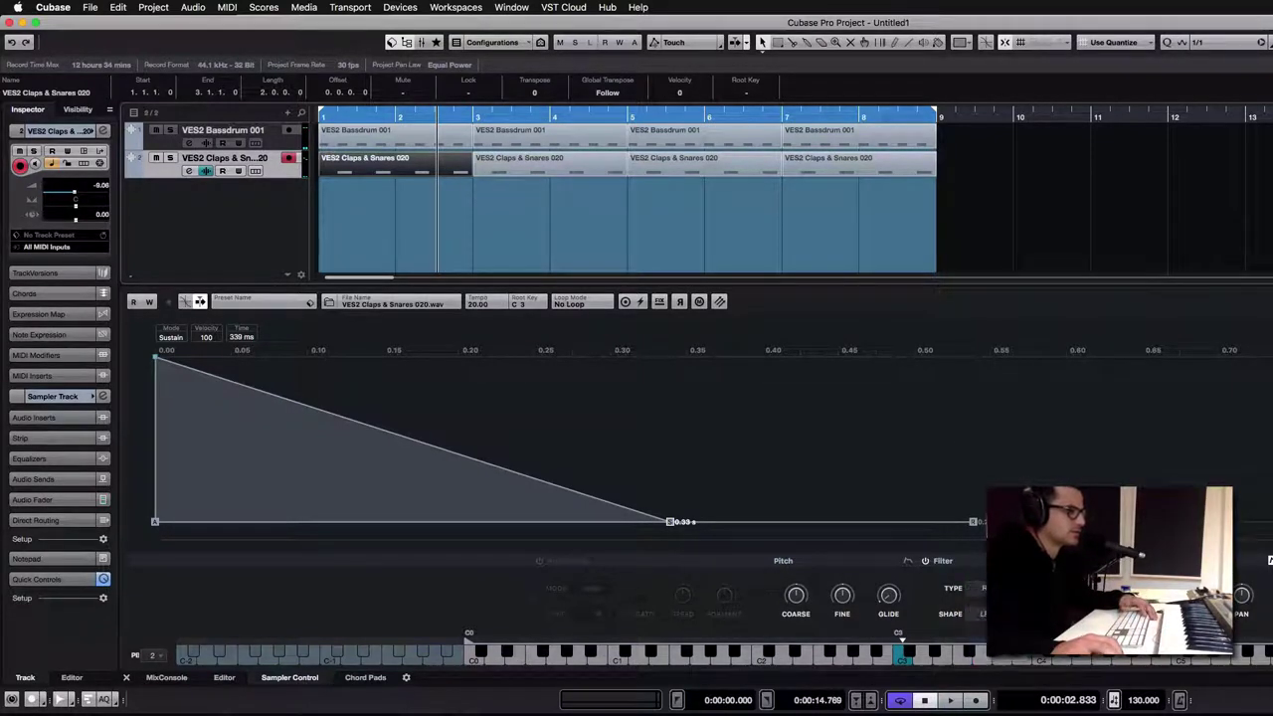
key("space")
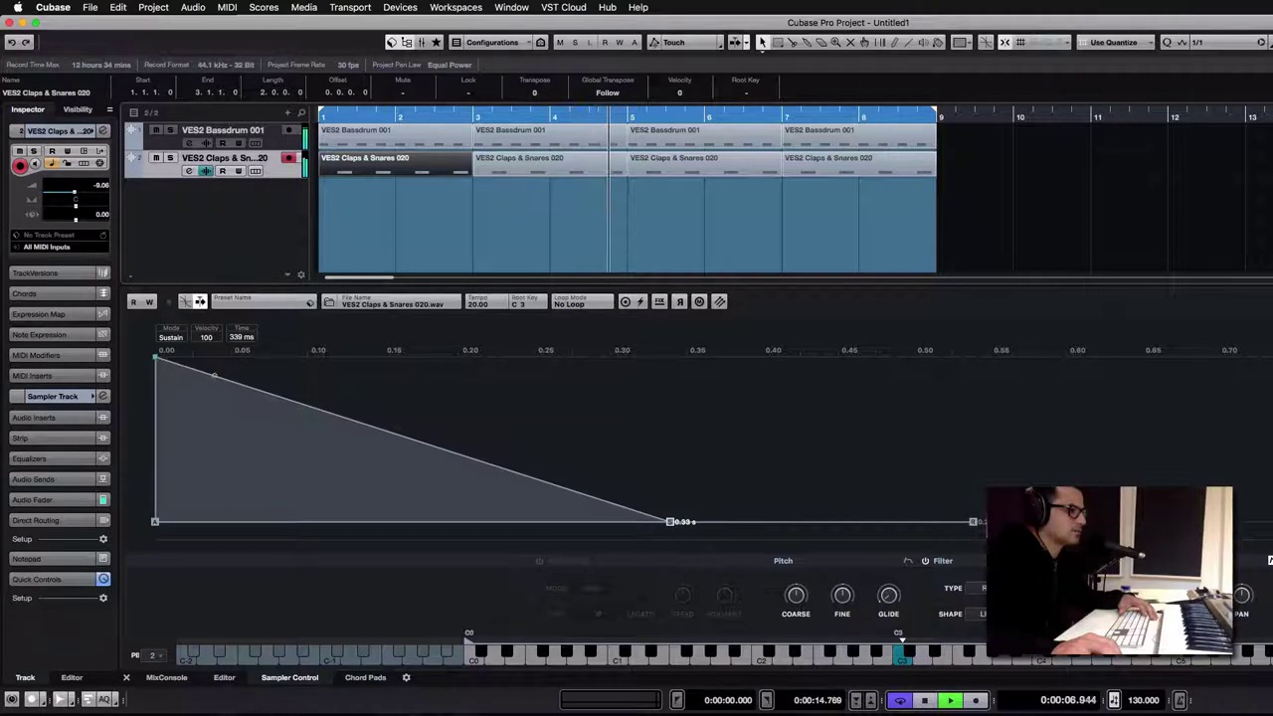
key("space")
left_click(746, 265)
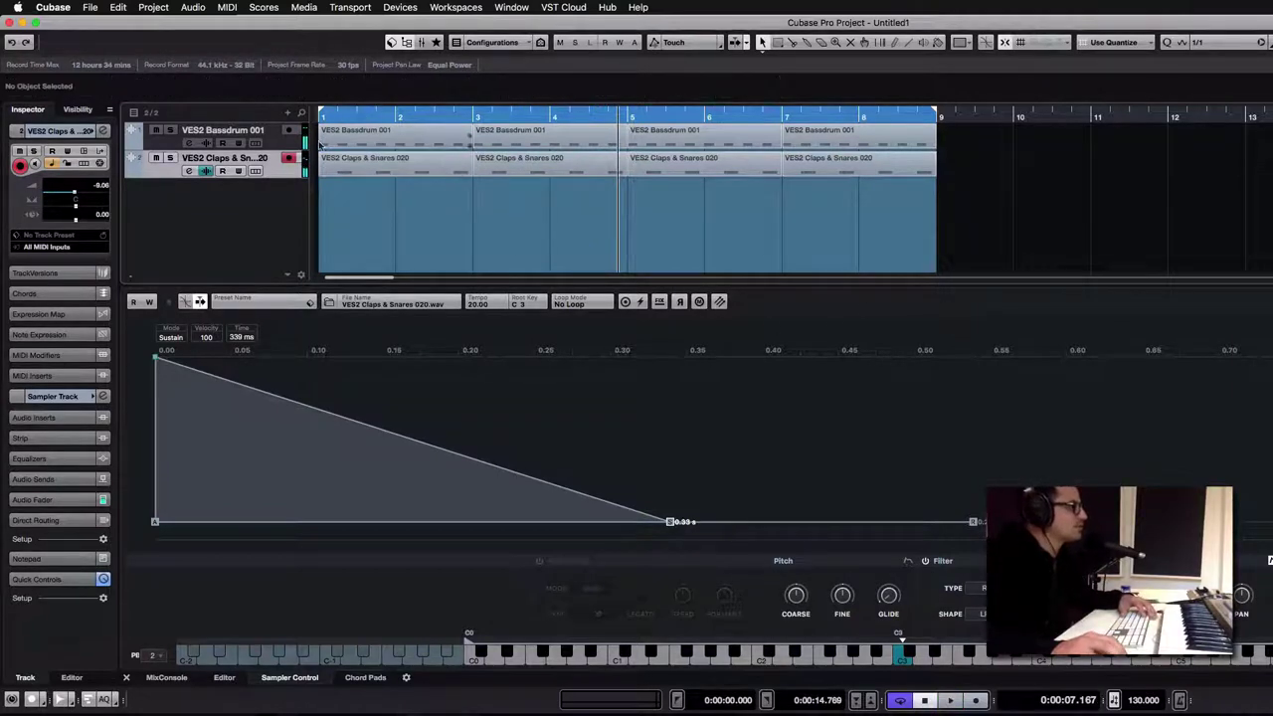
Shape the VES2 Bassdrum 001 sampler's pitch envelope into a steep concave decay ending at about 265 ms during playback.
left_click(276, 139)
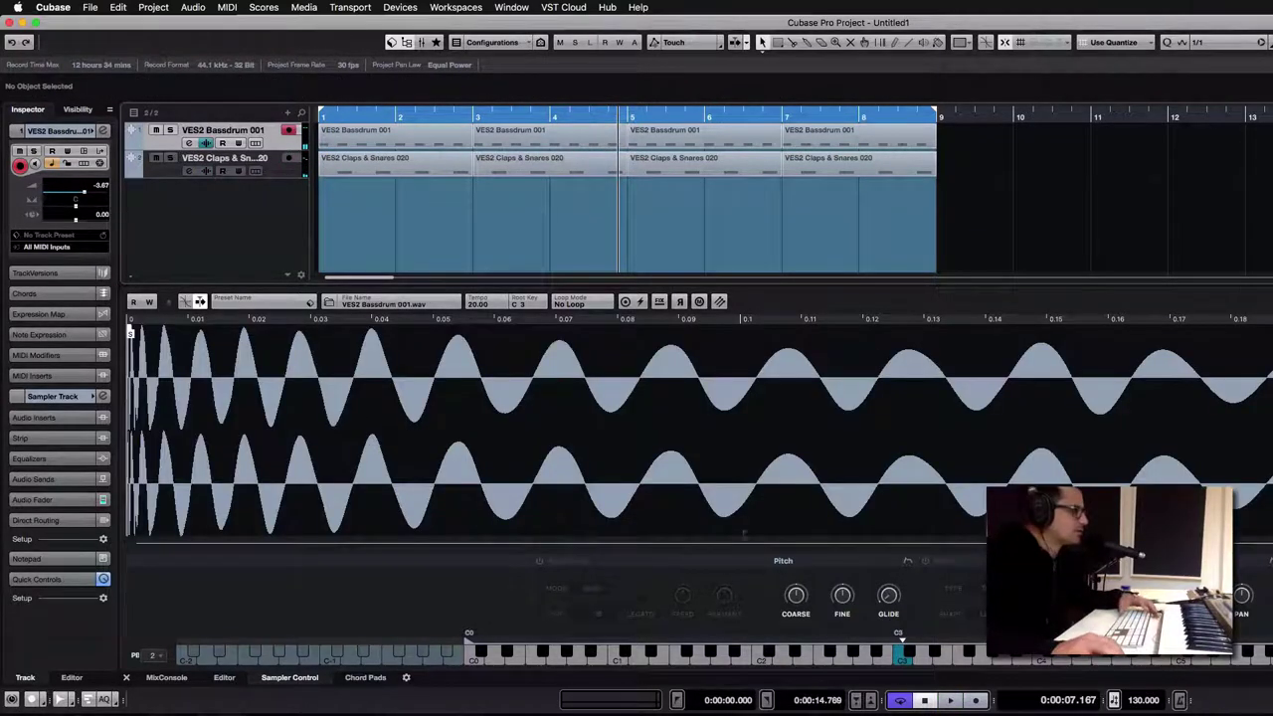
left_click(907, 562)
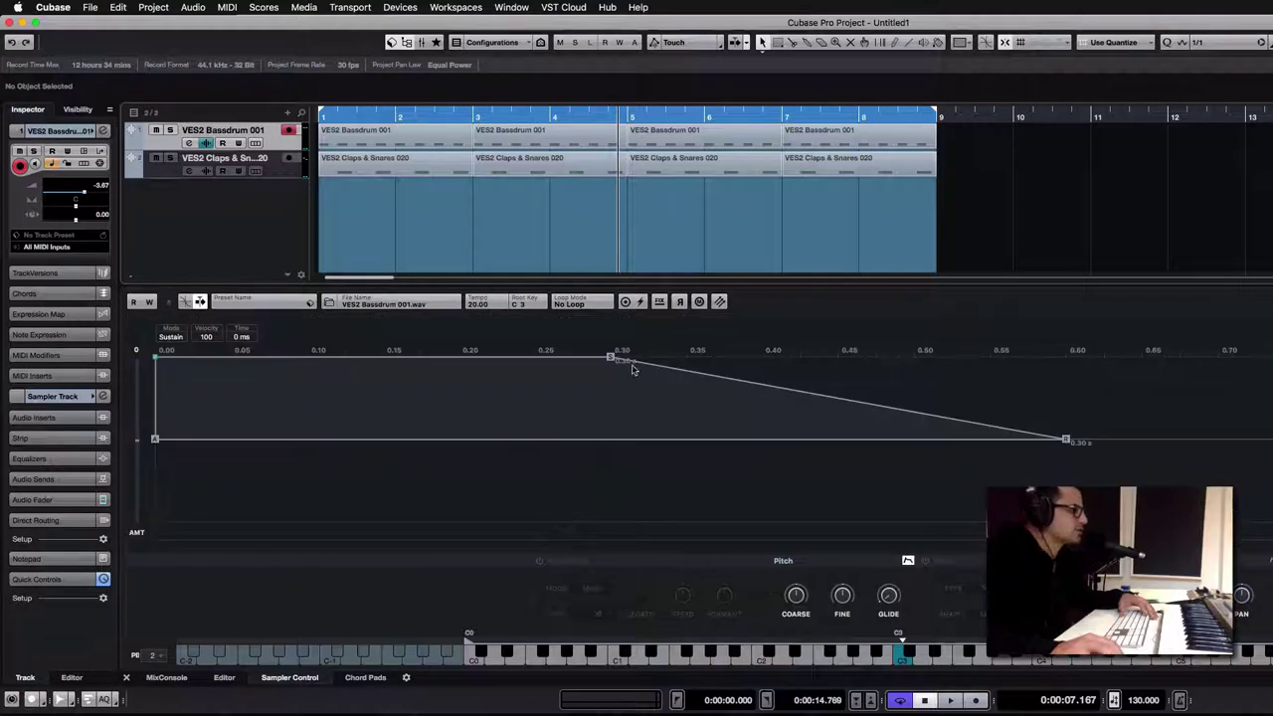
left_click_drag(612, 358, 559, 439)
key("space")
left_click_drag(392, 405, 382, 428)
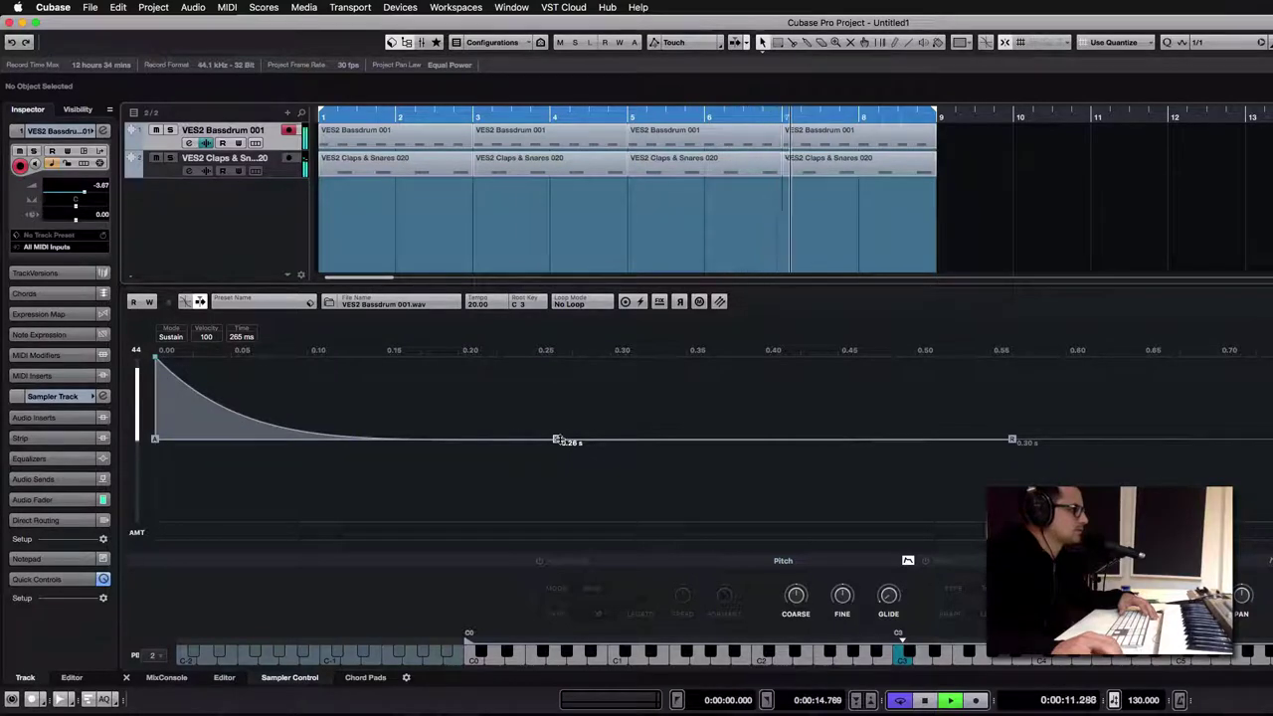
Shorten the kick's pitch envelope decay to 50 ms and set the envelope amount to 31.
left_click_drag(557, 440, 212, 442)
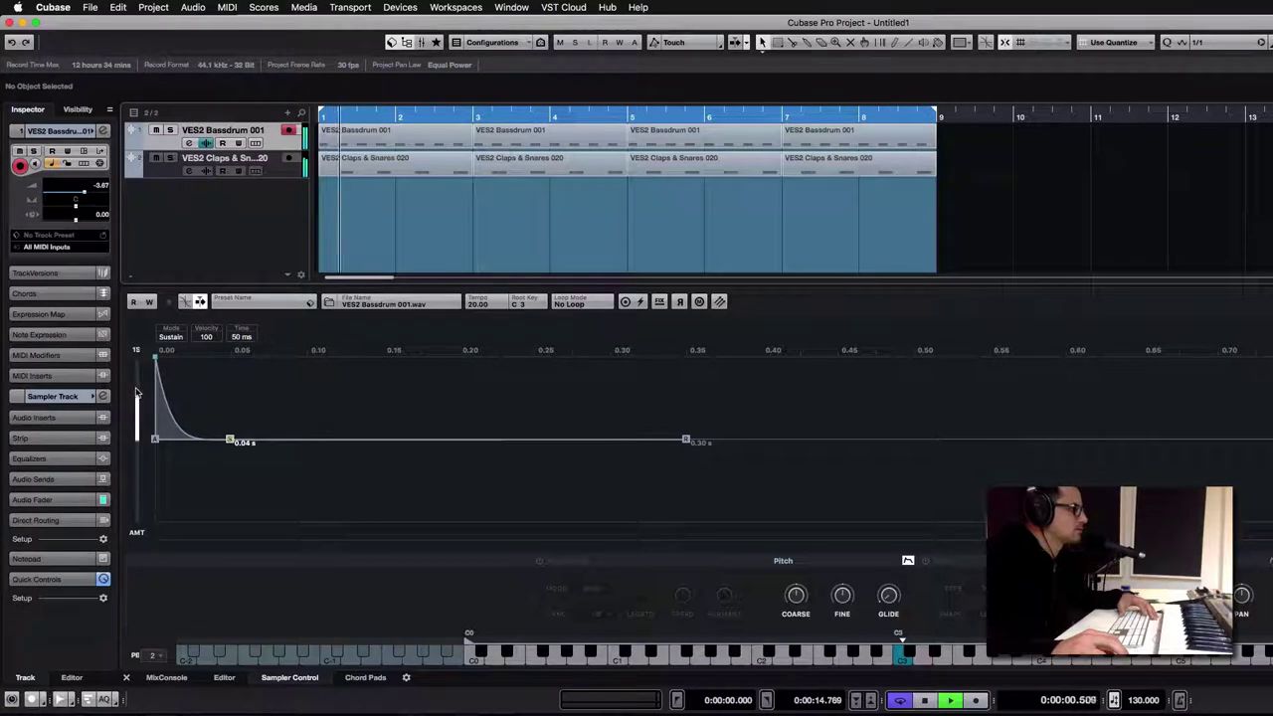
left_click_drag(136, 388, 139, 373)
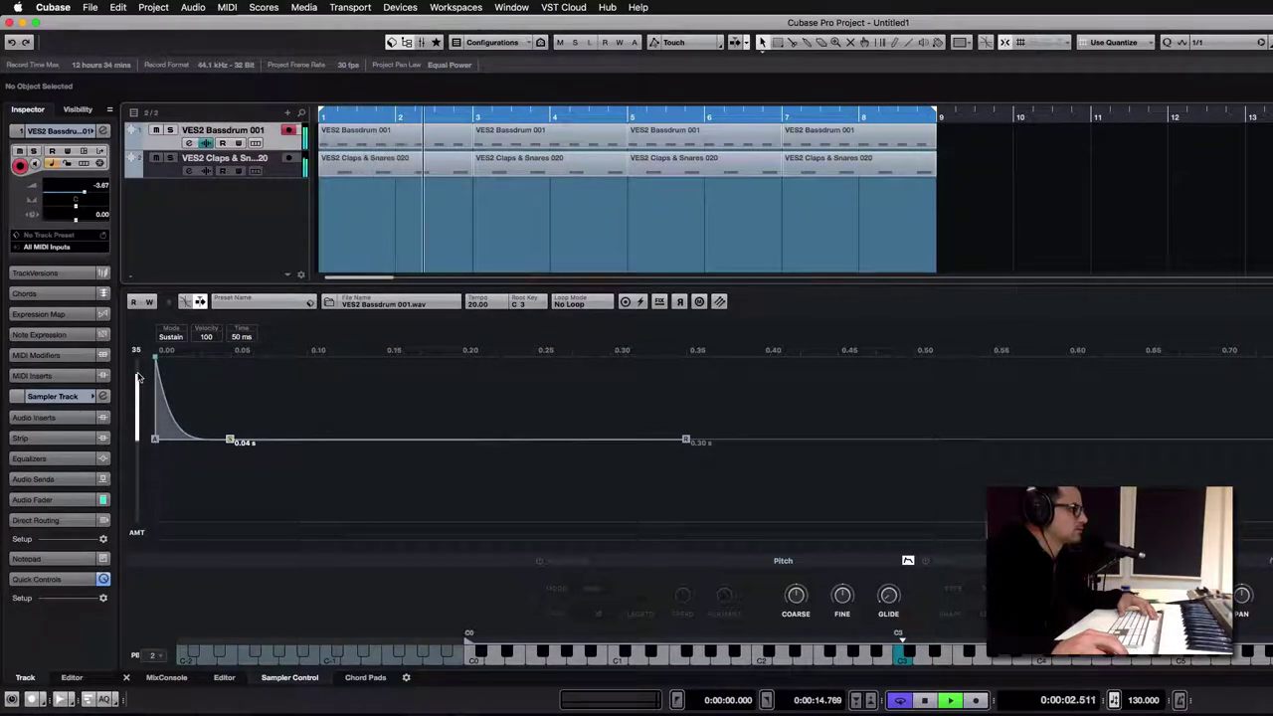
key("space")
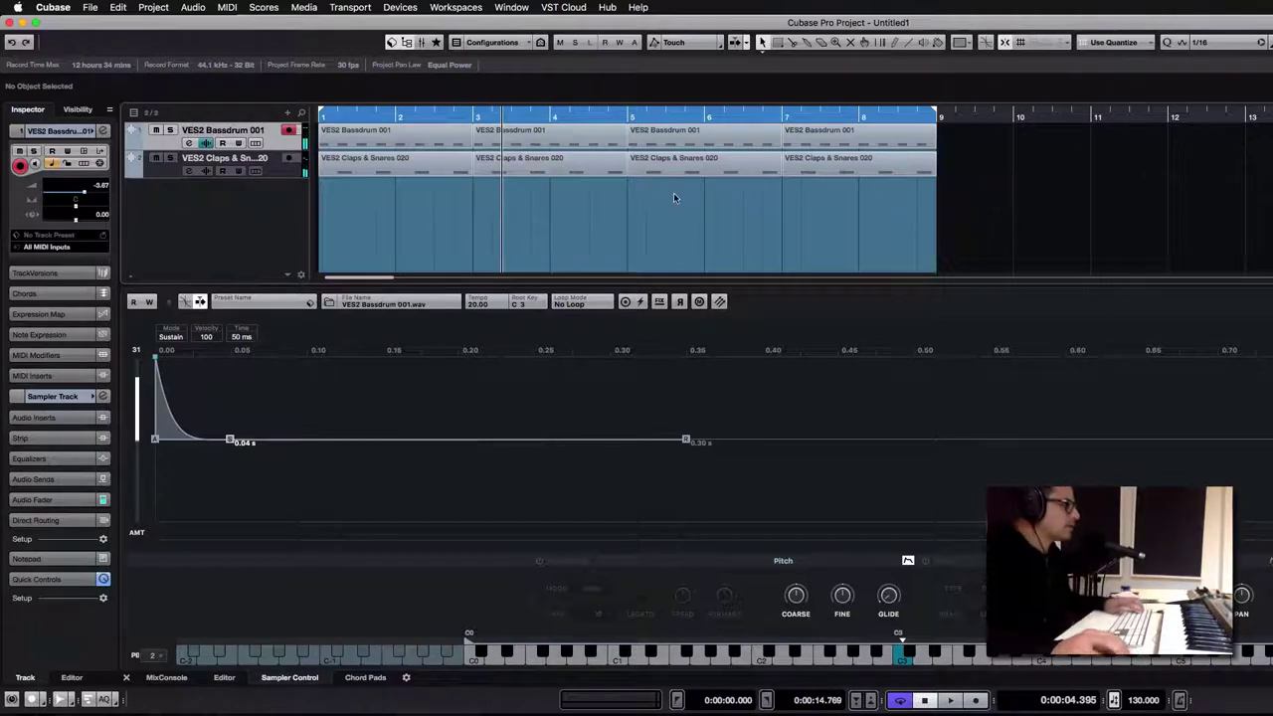
right_click(267, 140)
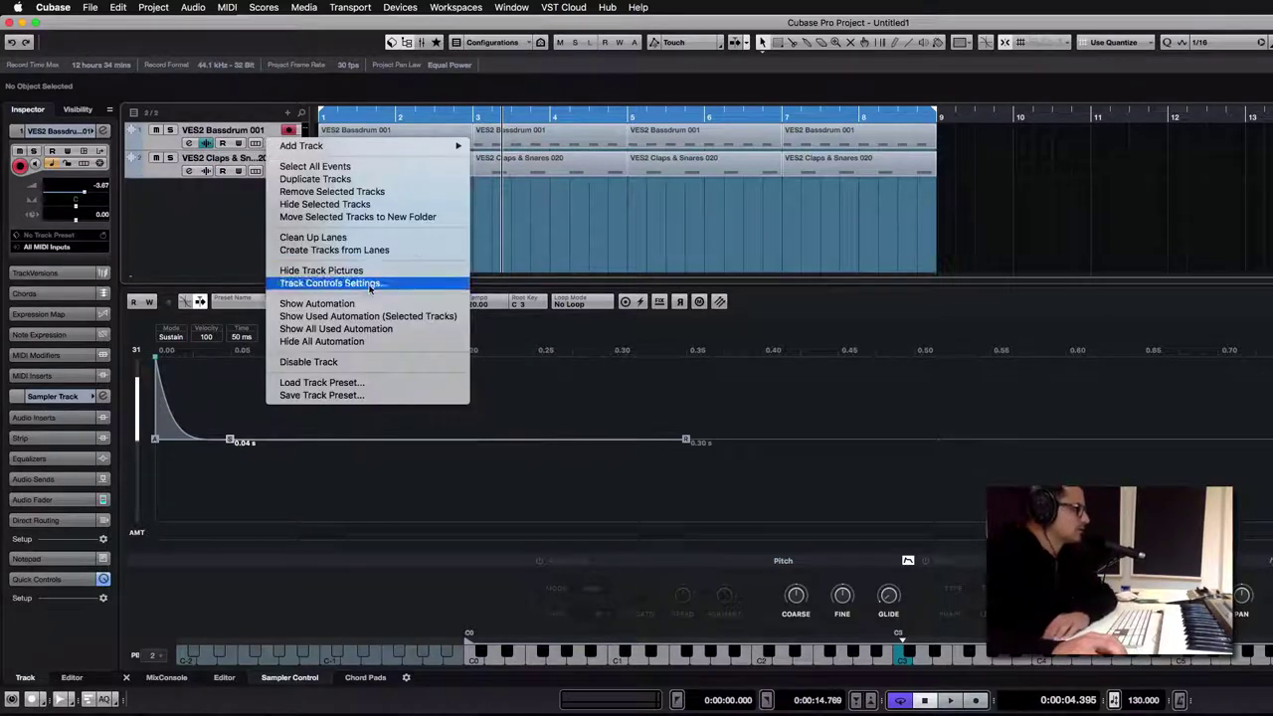
left_click(535, 226)
right_click(297, 146)
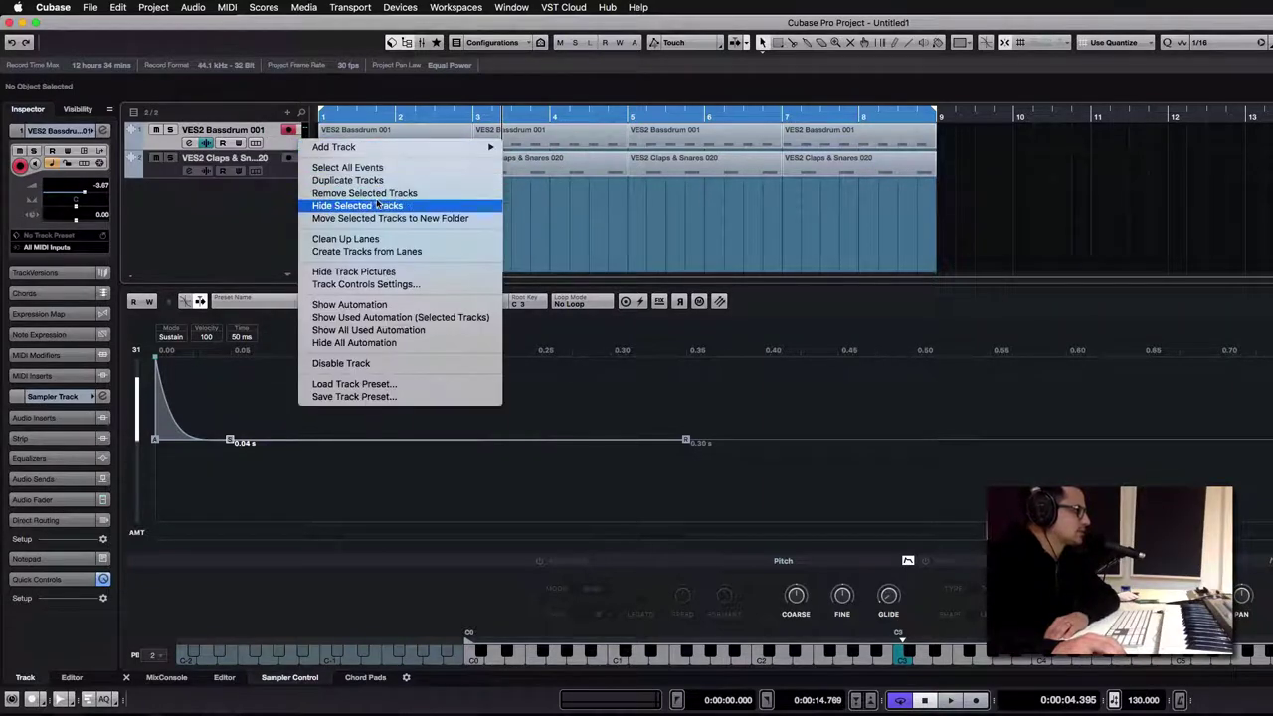
left_click(564, 234)
left_click(394, 156)
right_click(377, 139)
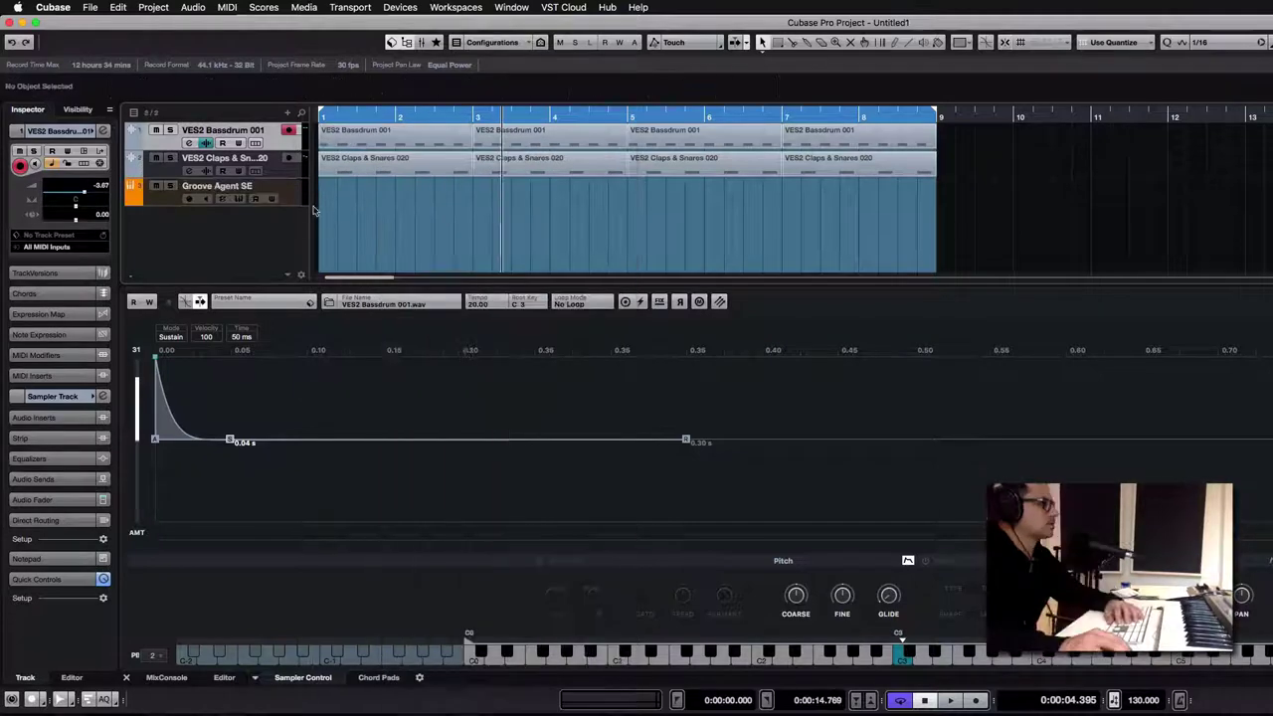
Remove the Groove Agent SE track from the project.
right_click(290, 189)
left_click(374, 243)
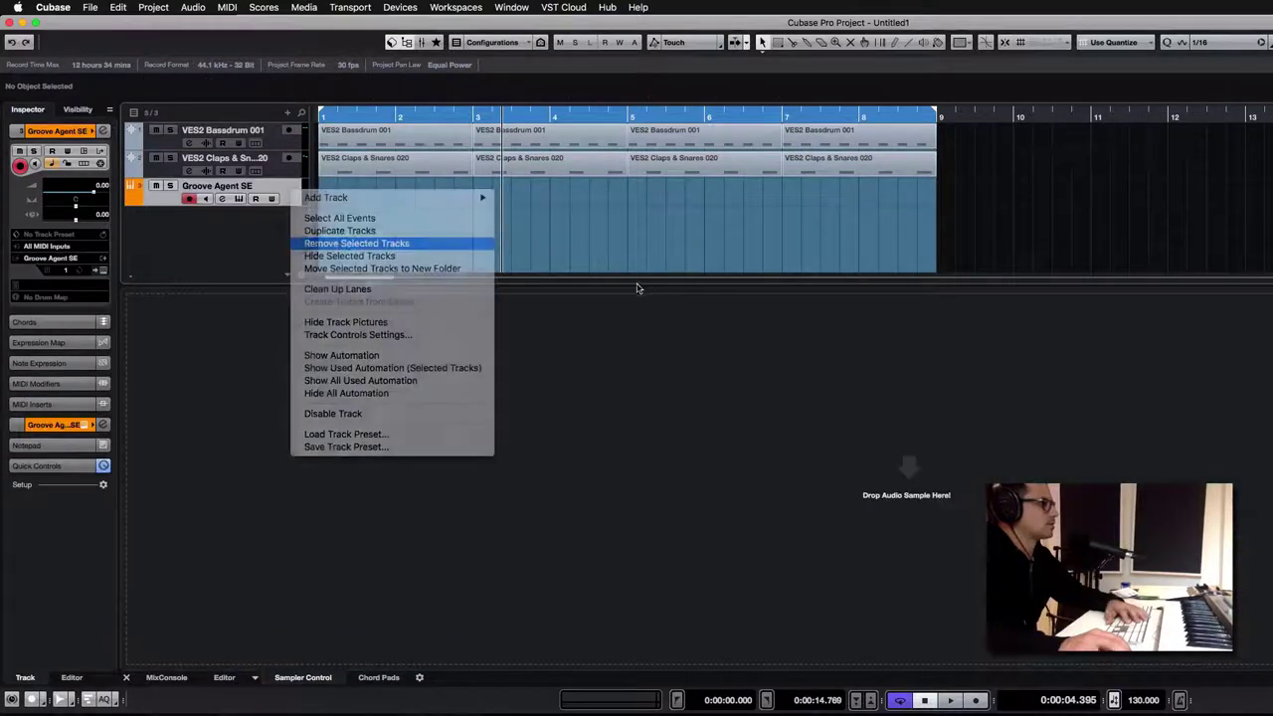
Transfer the sample of the VES2 Bassdrum 001 sampler track to Groove Agent SE.
left_click(450, 134)
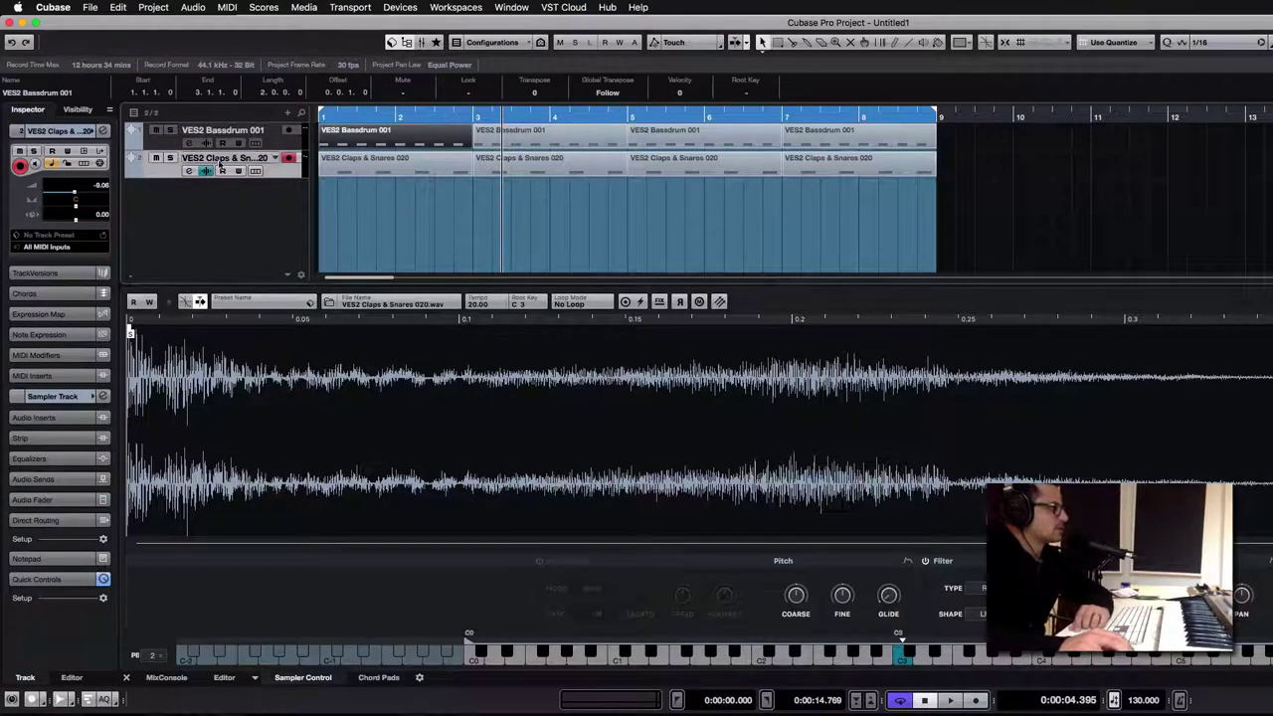
left_click(238, 131)
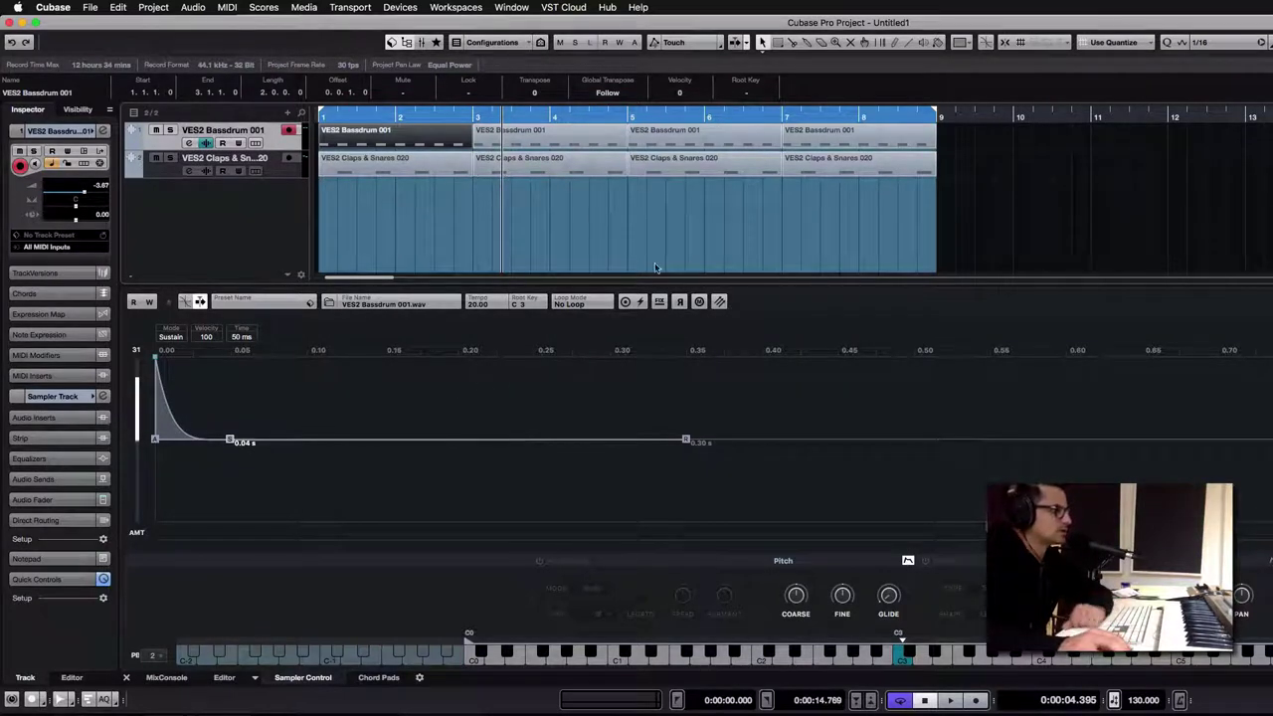
left_click(720, 302)
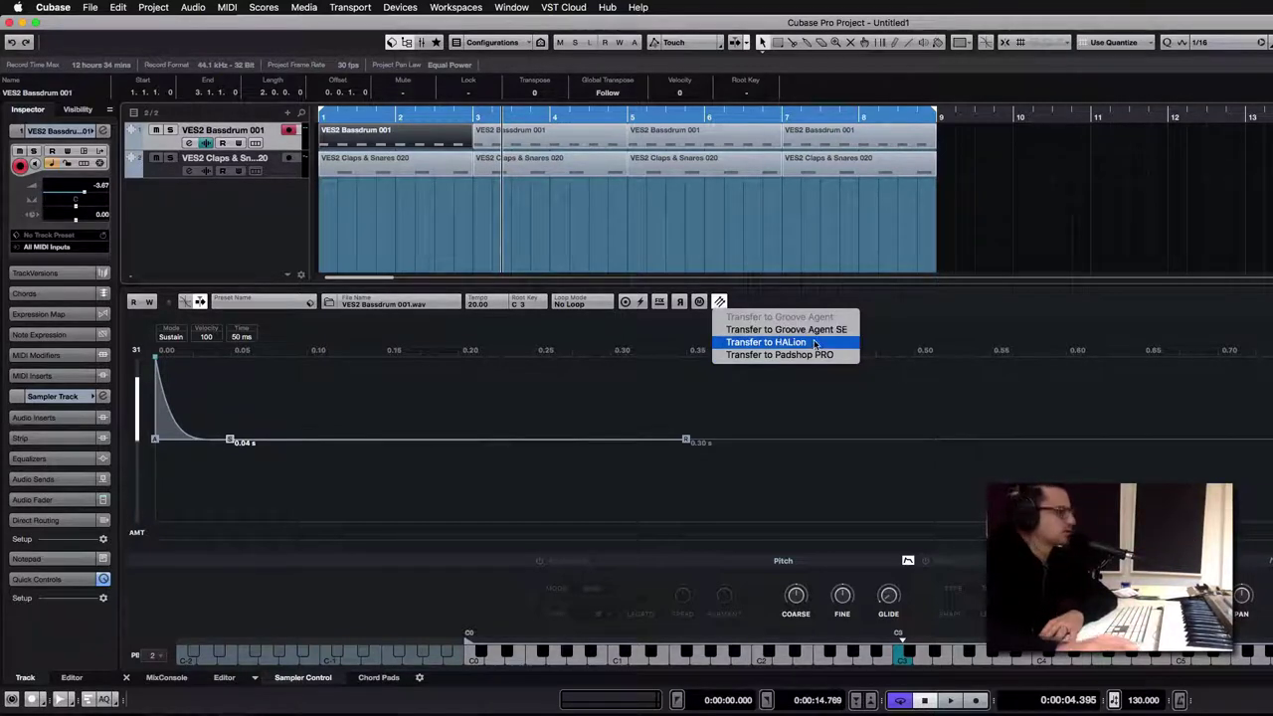
left_click(756, 329)
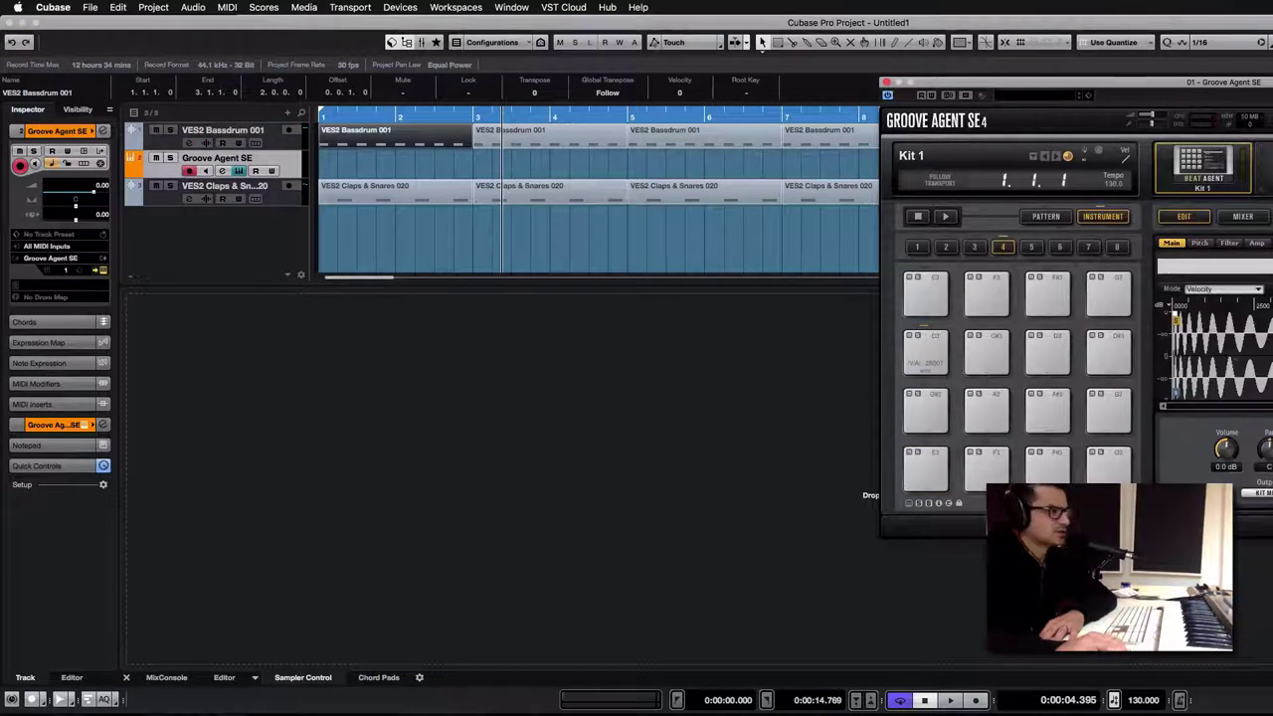
Look through the Groove Agent SE edit pages for the transferred kick sample, starting with Pitch and Filter.
left_click(1201, 243)
left_click(1230, 244)
left_click(1256, 244)
left_click(1272, 244)
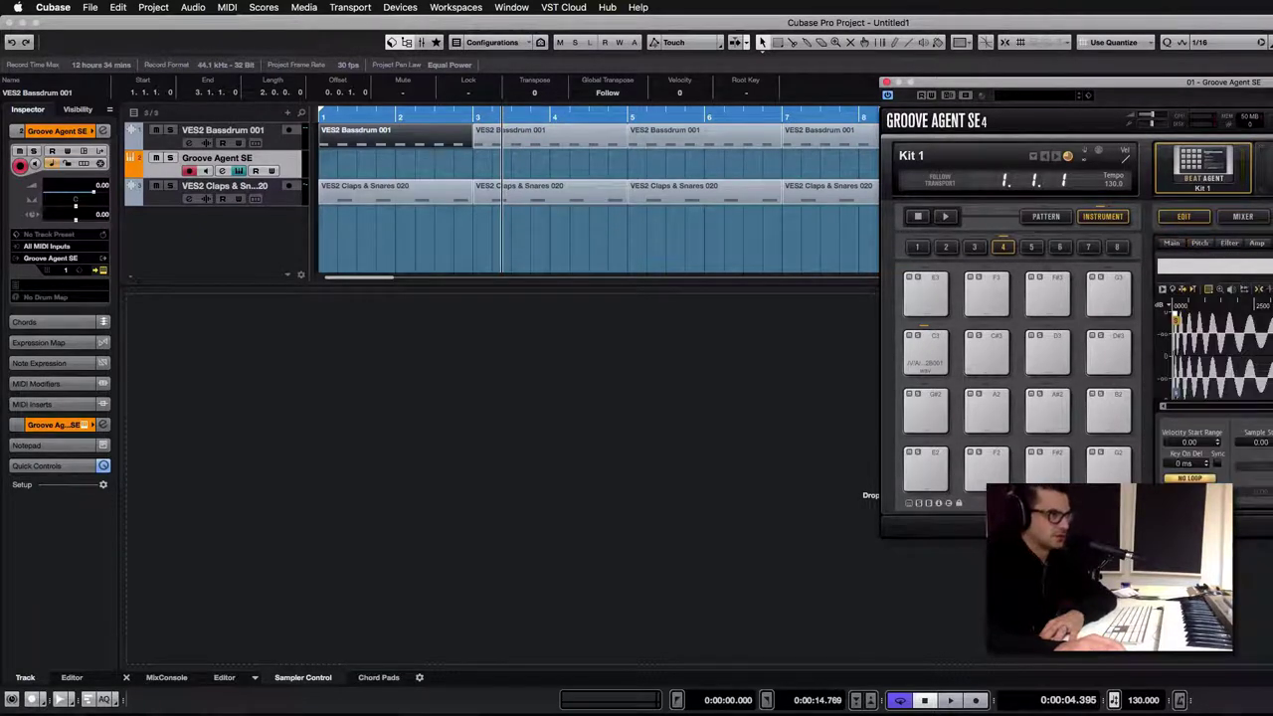
left_click(1272, 244)
left_click(1272, 243)
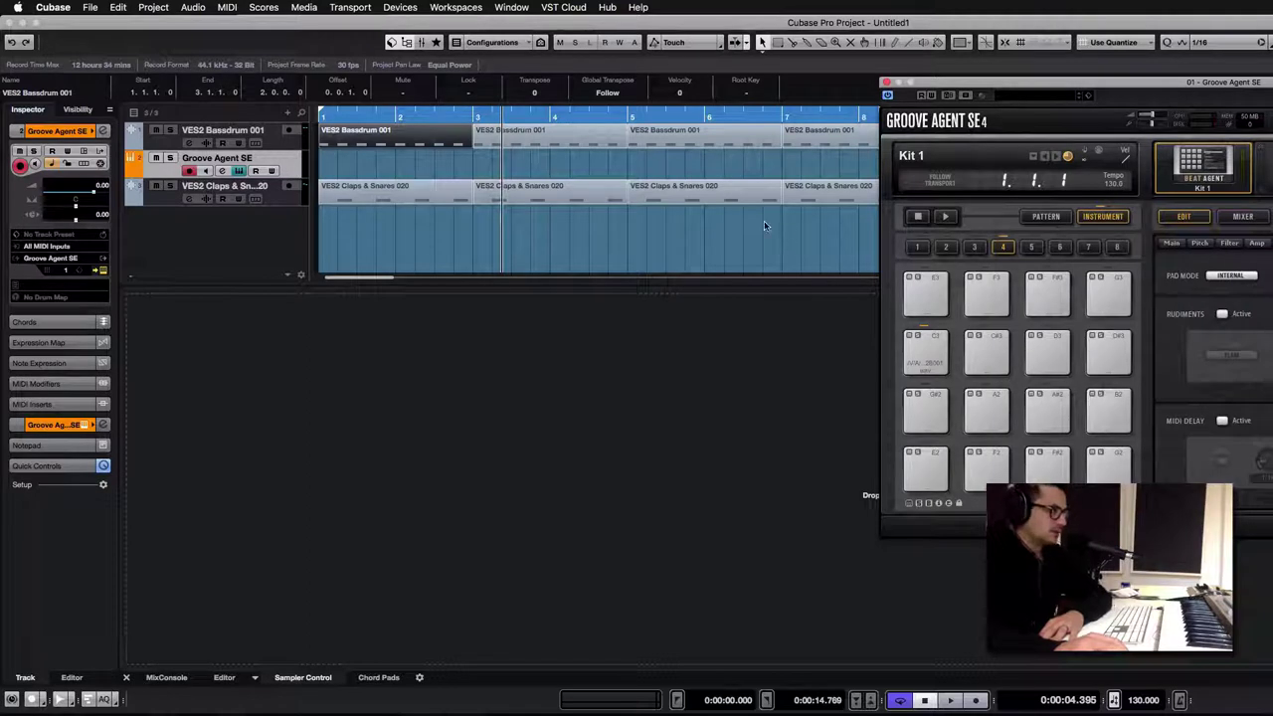
Close the Groove Agent SE instrument window and remove the track the kick sample was transferred to.
left_click(497, 201)
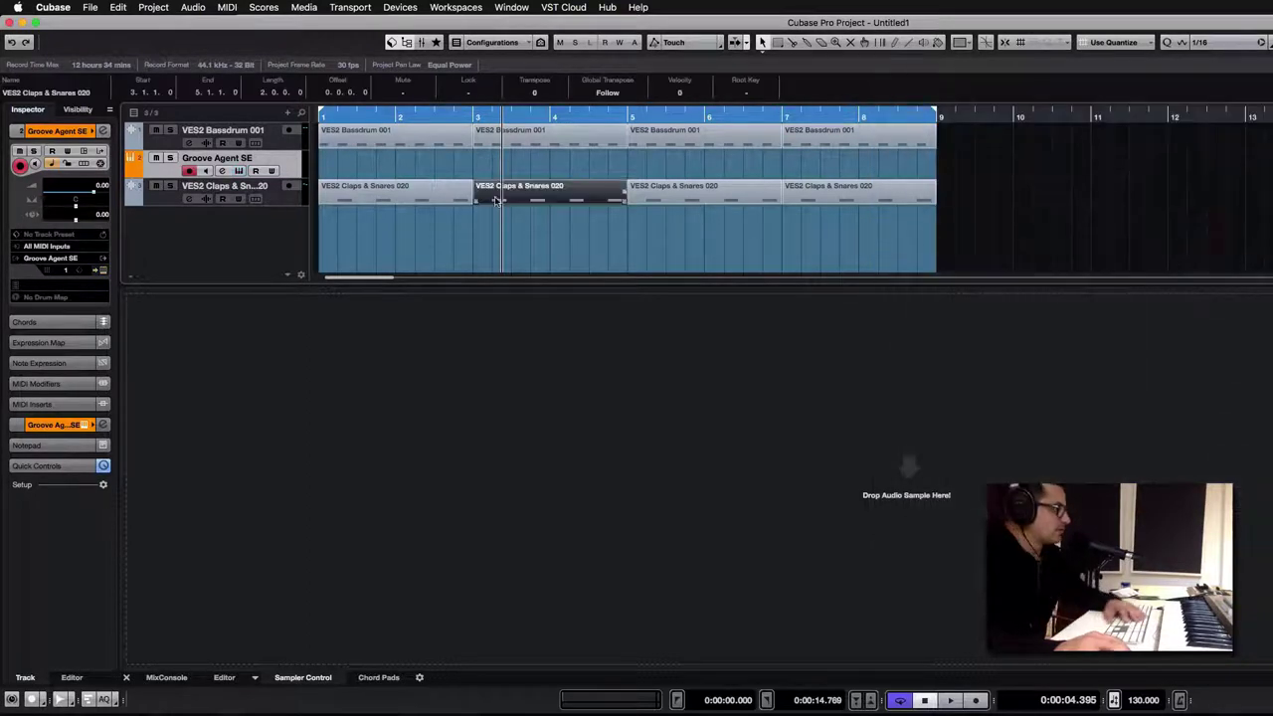
left_click(406, 173)
right_click(293, 157)
left_click(569, 215)
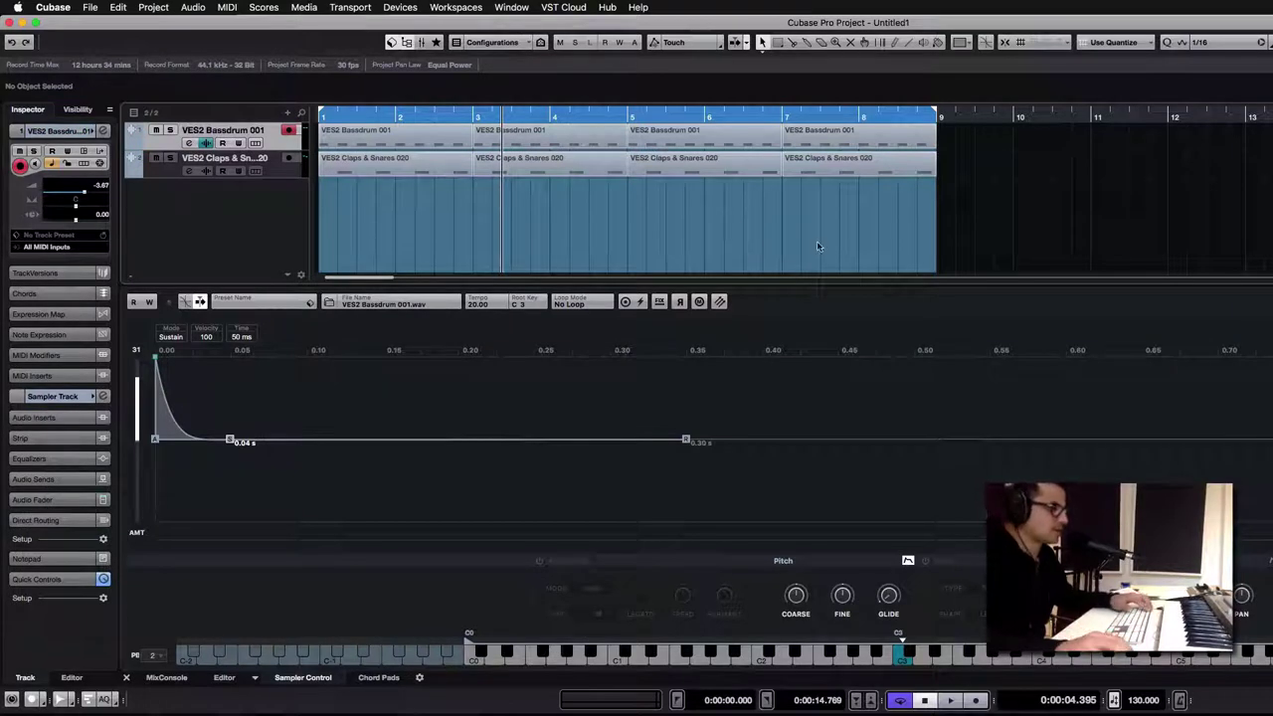
Browse the Vengeance Electroshock 2 samples in MediaBay and audition the VES2 Dirty Dutch Lead 04 samples.
key("F5")
scroll(706, 462, "down", 5)
scroll(706, 463, "down", 10)
left_click(741, 440)
scroll(684, 428, "up", 10)
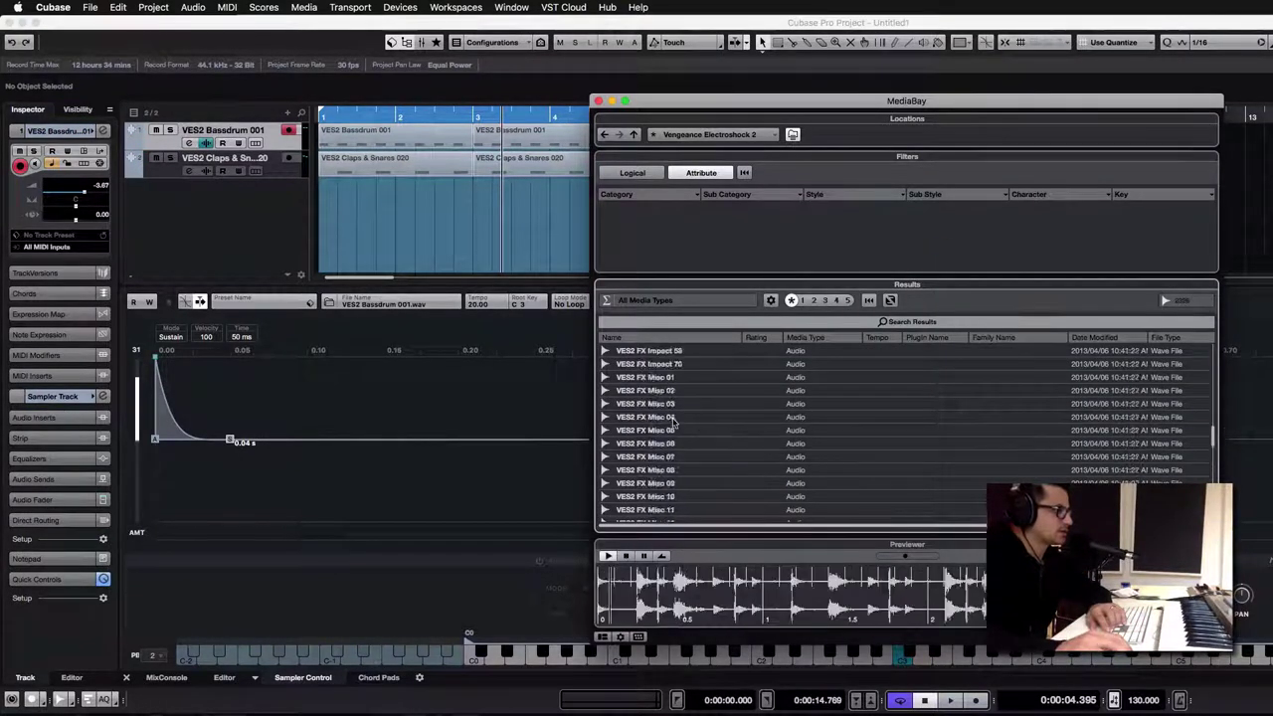
left_click(752, 428)
scroll(748, 428, "up", 10)
scroll(665, 427, "down", 1)
left_click(665, 430)
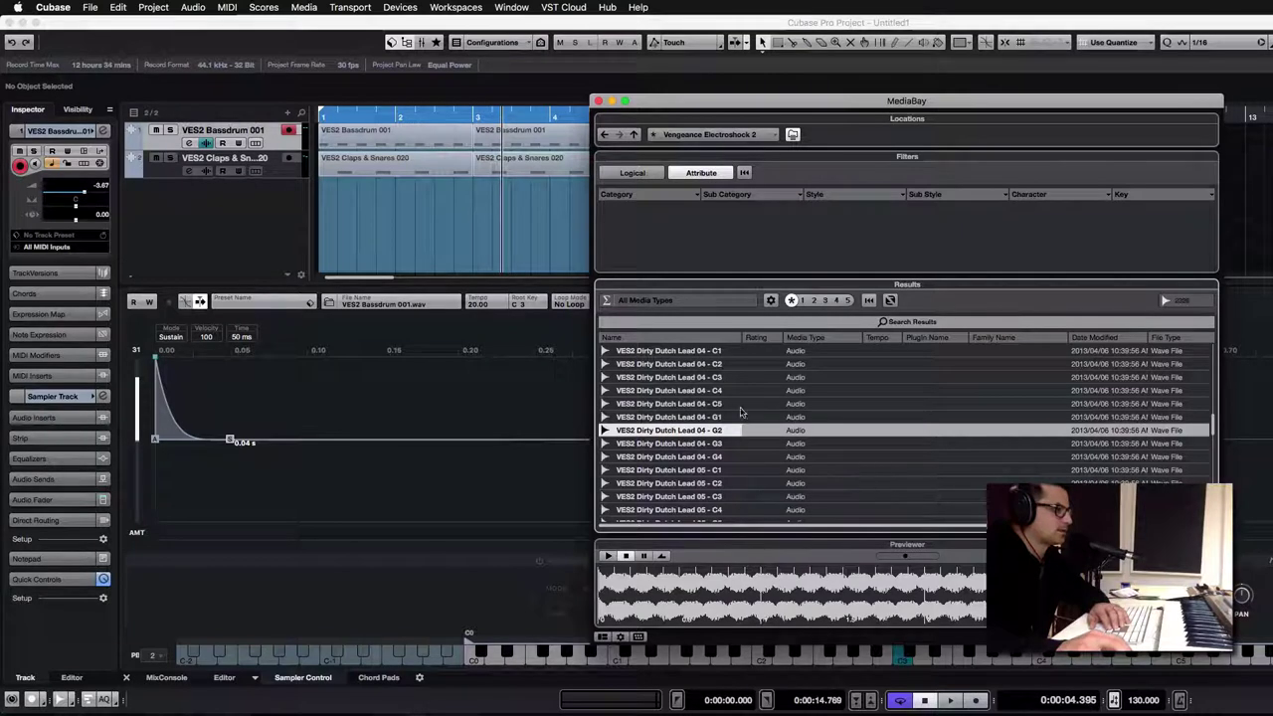
Audition more Dirty Dutch Lead 04 samples and create a sampler track from VES2 Dirty Dutch Lead 04 - C3.
left_click(714, 391)
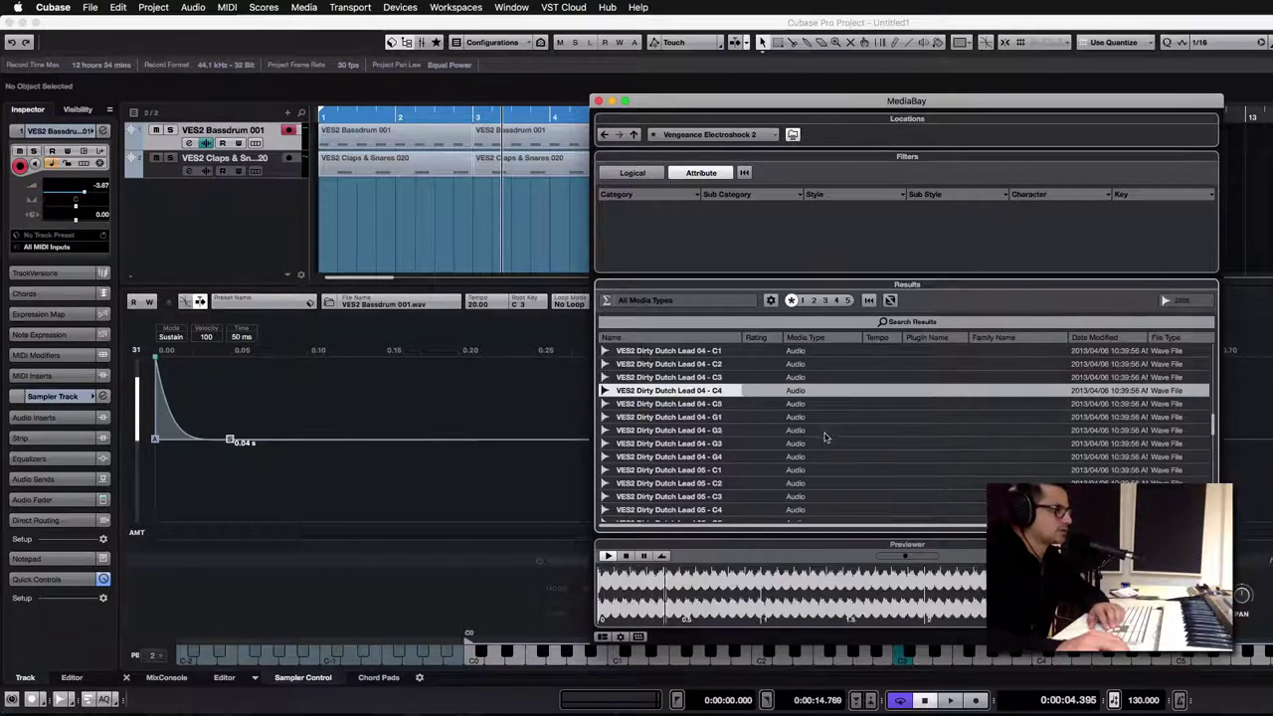
left_click(717, 366)
left_click(711, 378)
right_click(710, 378)
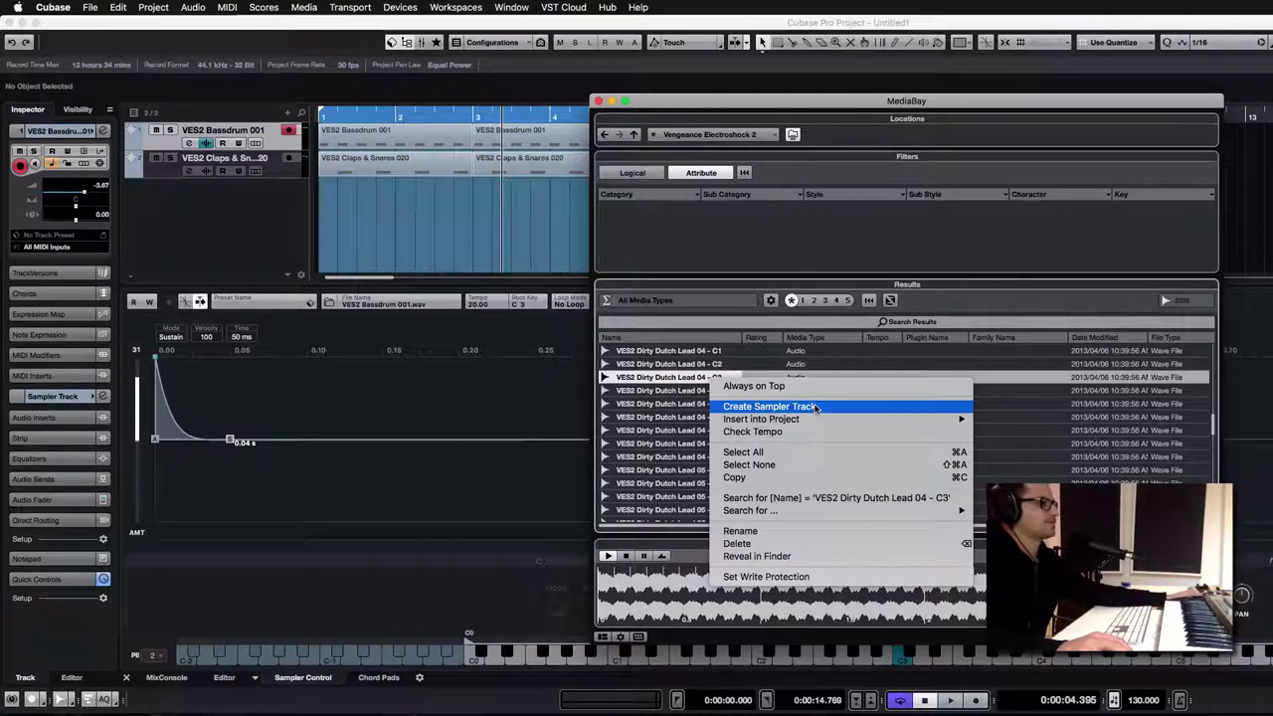
left_click(815, 407)
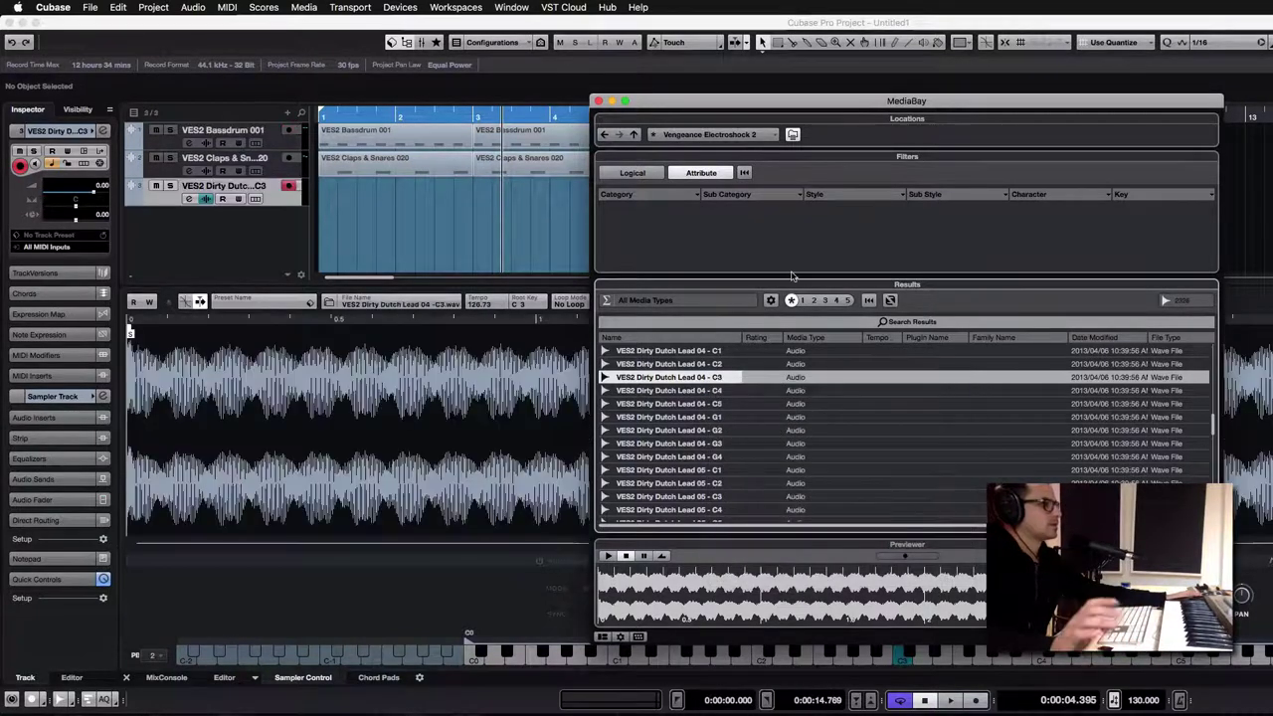
left_click(560, 247)
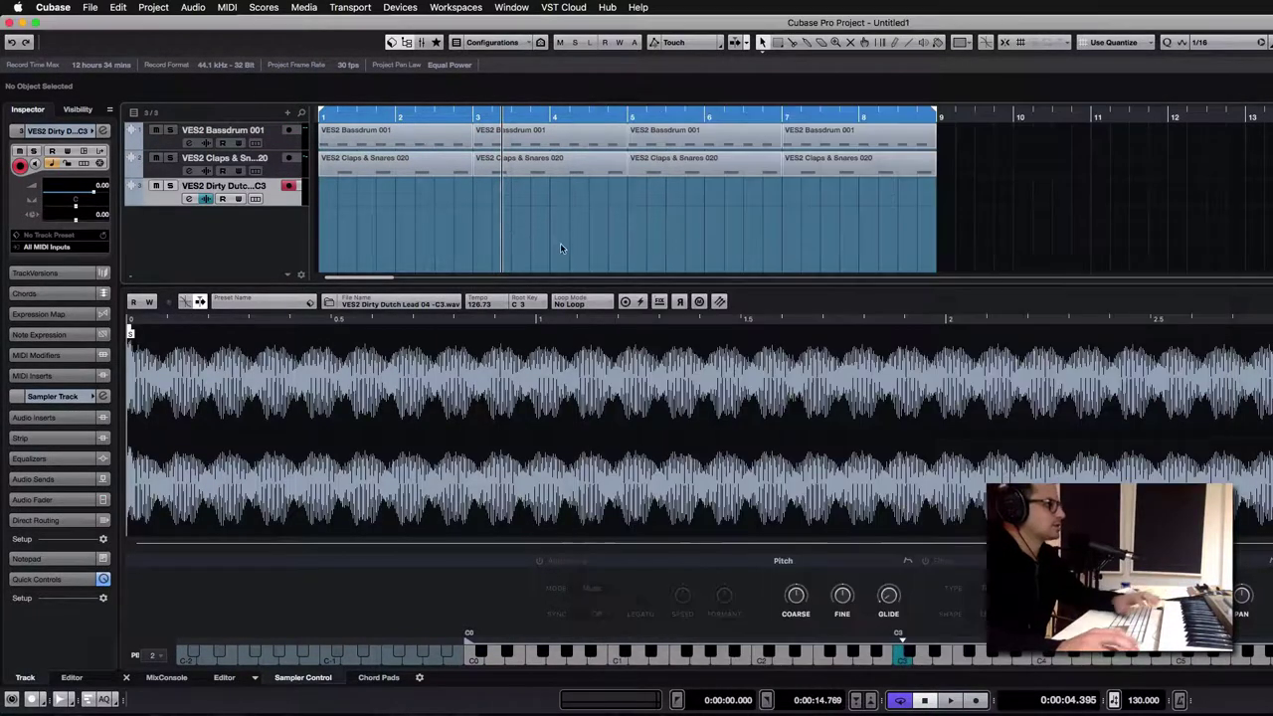
Set the Dirty Dutch Lead sample's root key to A2 and shorten its amplitude envelope's release to 19 ms.
double_click(523, 303)
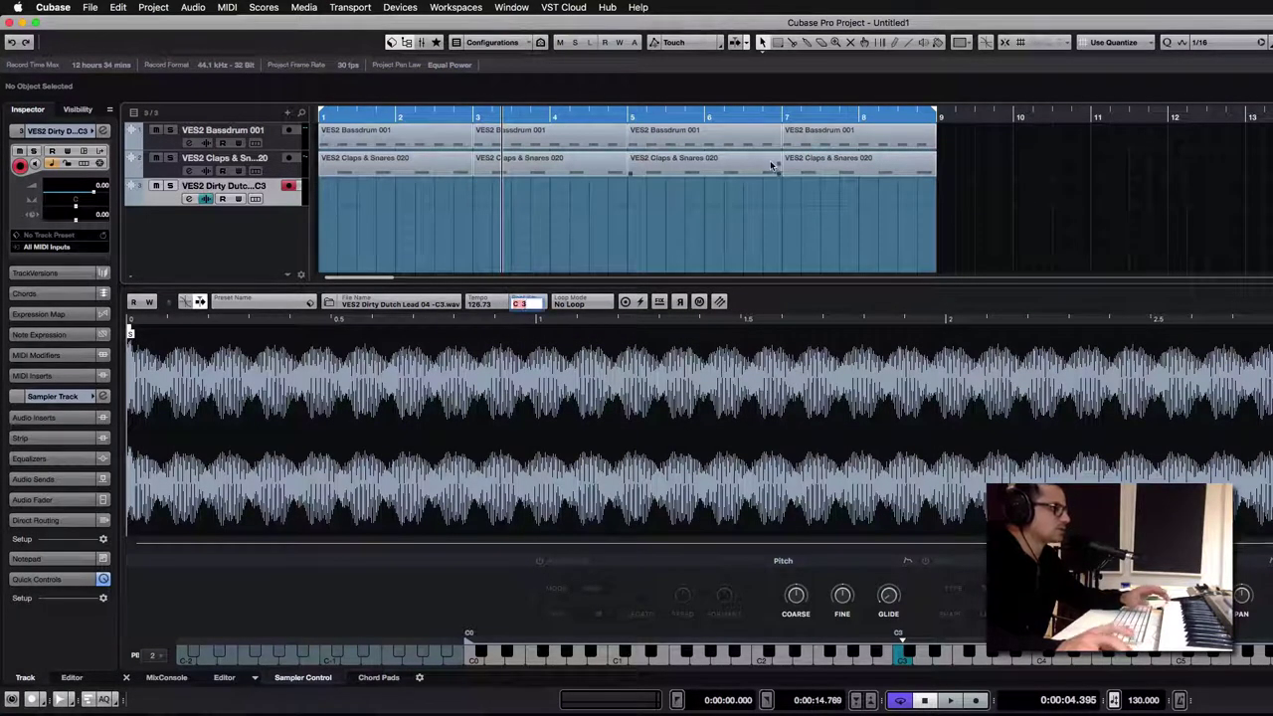
type("A2")
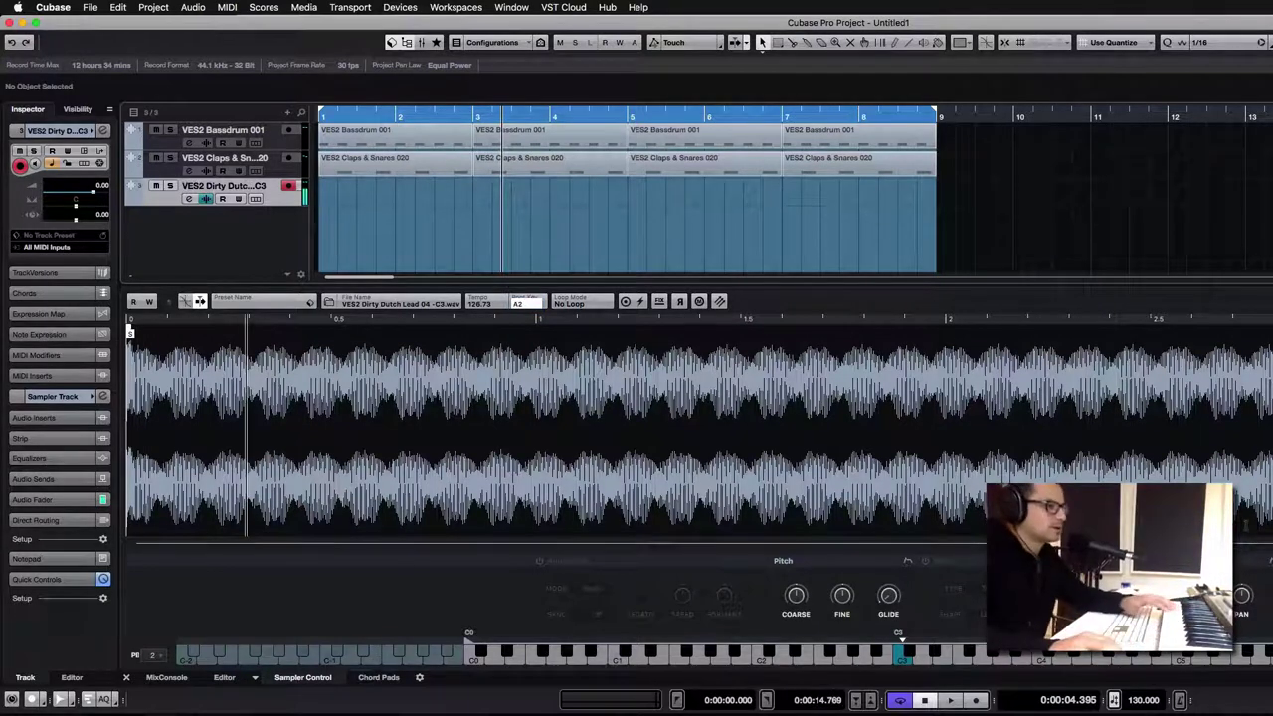
left_click(1270, 562)
left_click_drag(838, 521, 563, 521)
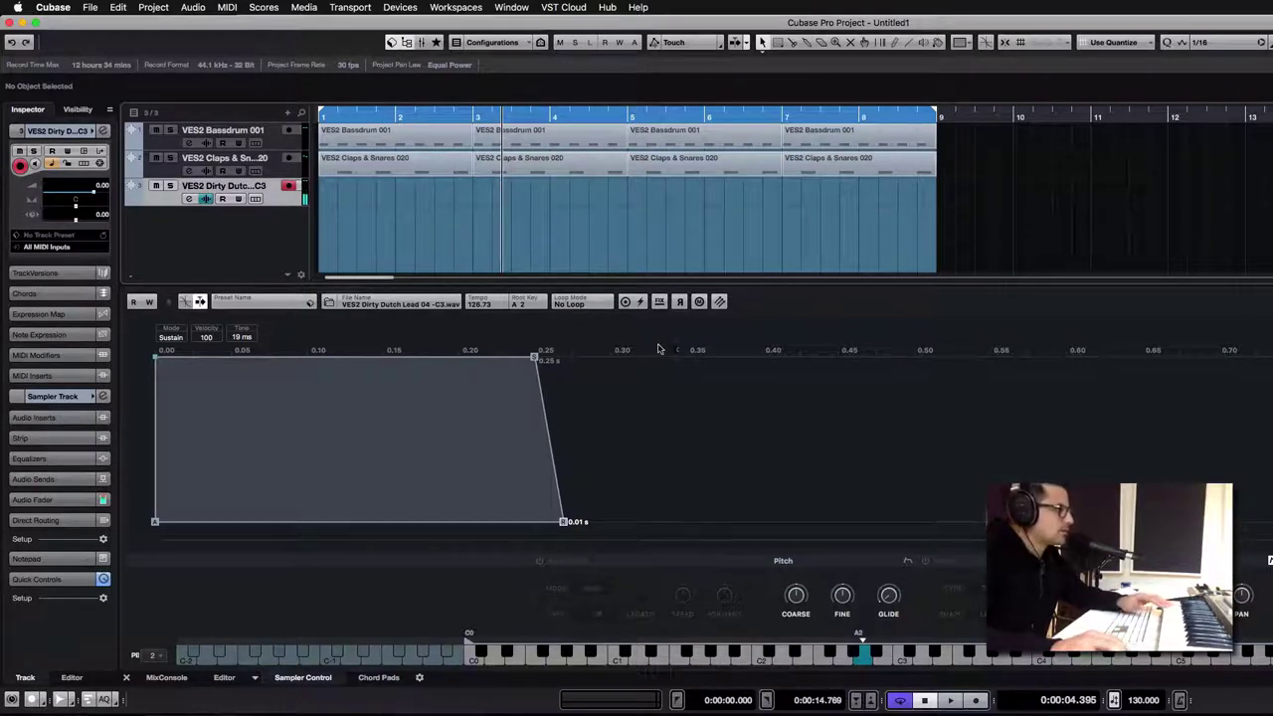
Transfer the Dirty Dutch Lead sample to HALion and select its sample zone in the program tree.
left_click(719, 304)
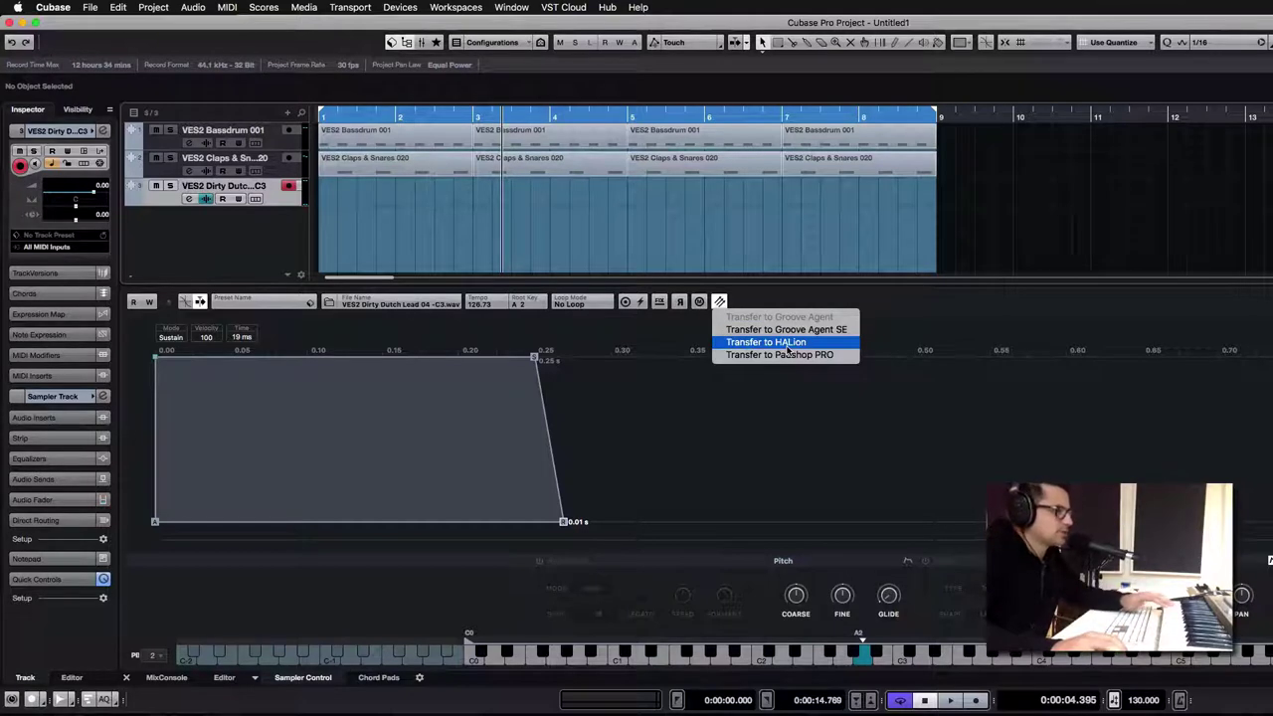
left_click(792, 347)
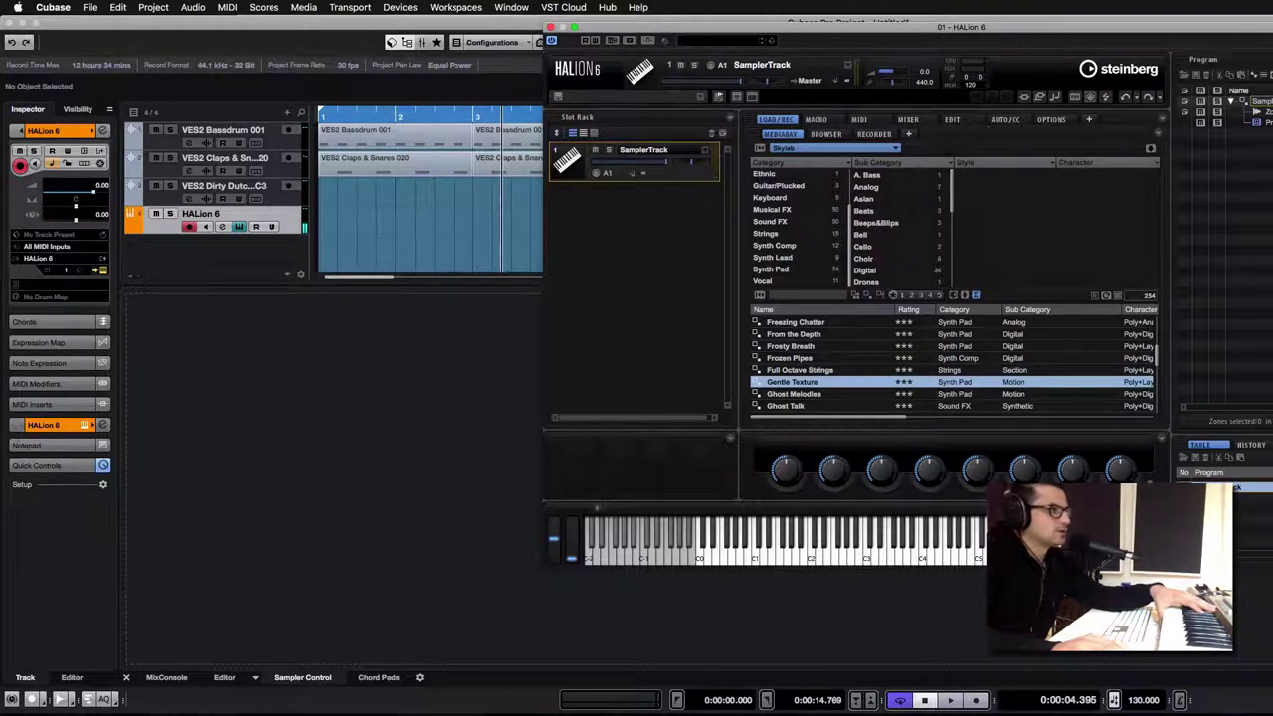
left_click(1255, 113)
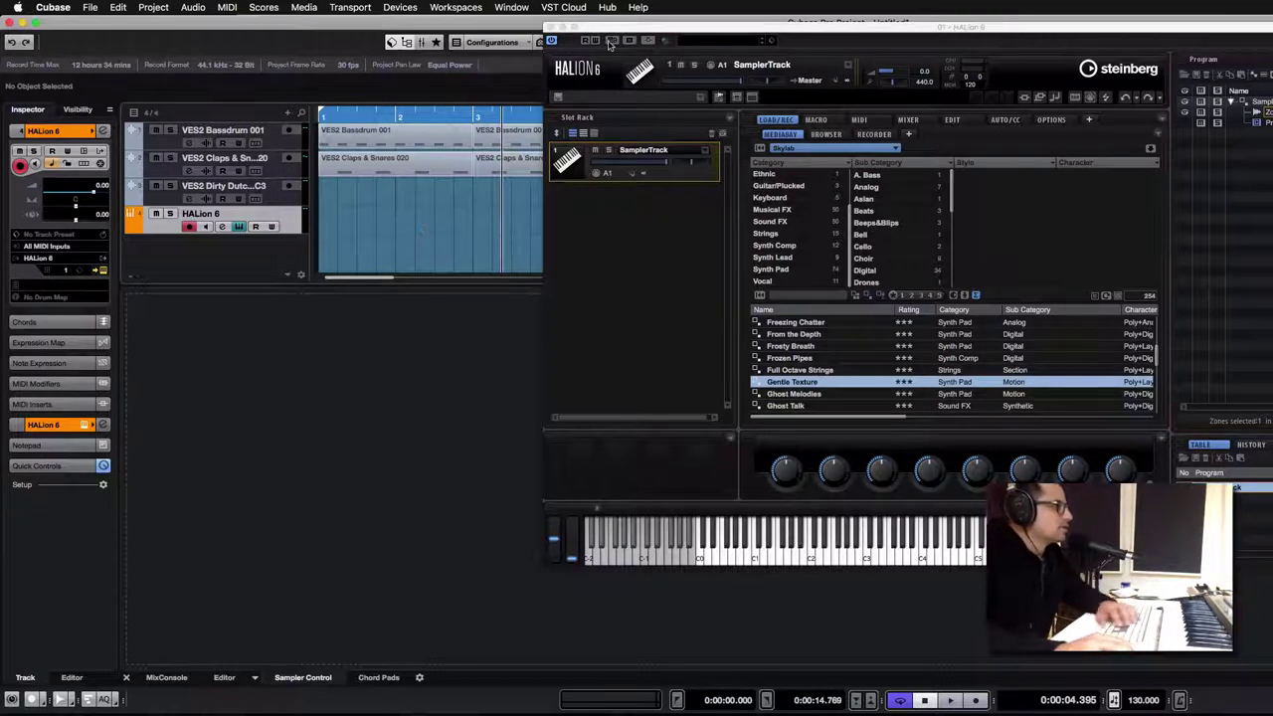
Close the HALion instrument window and remove the HALion 6 track from the project.
left_click(554, 27)
right_click(285, 212)
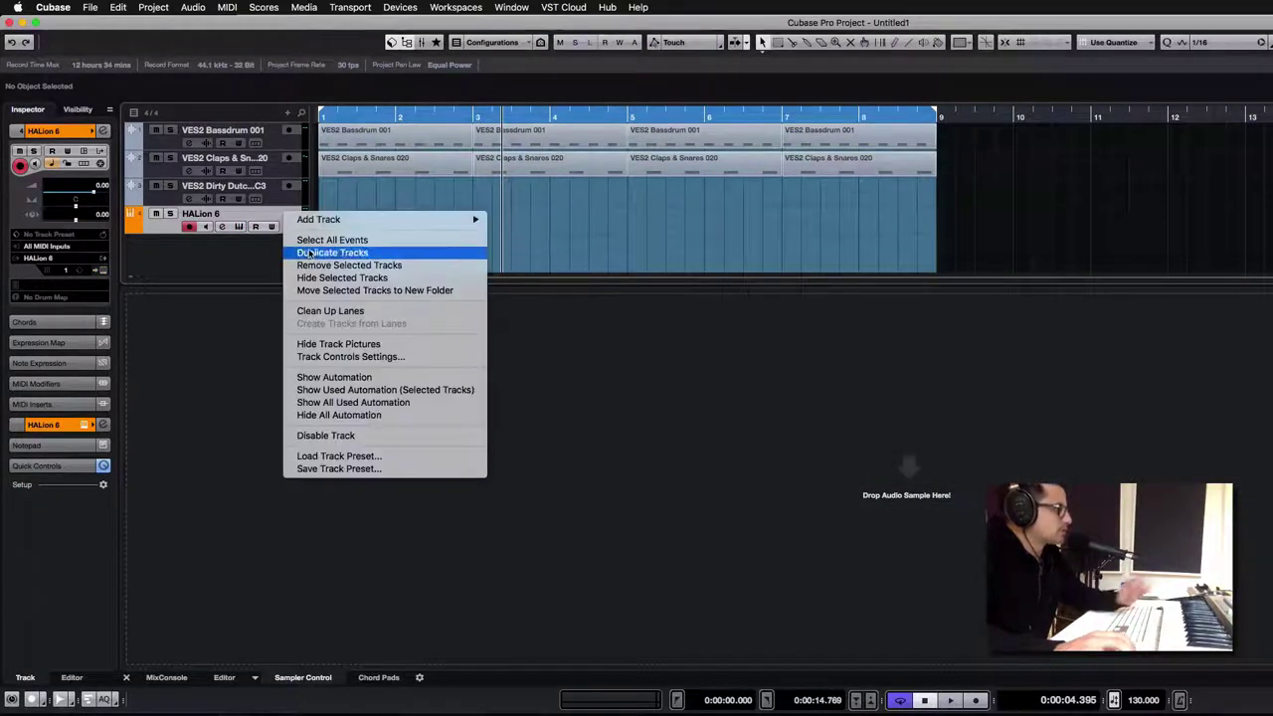
left_click(348, 266)
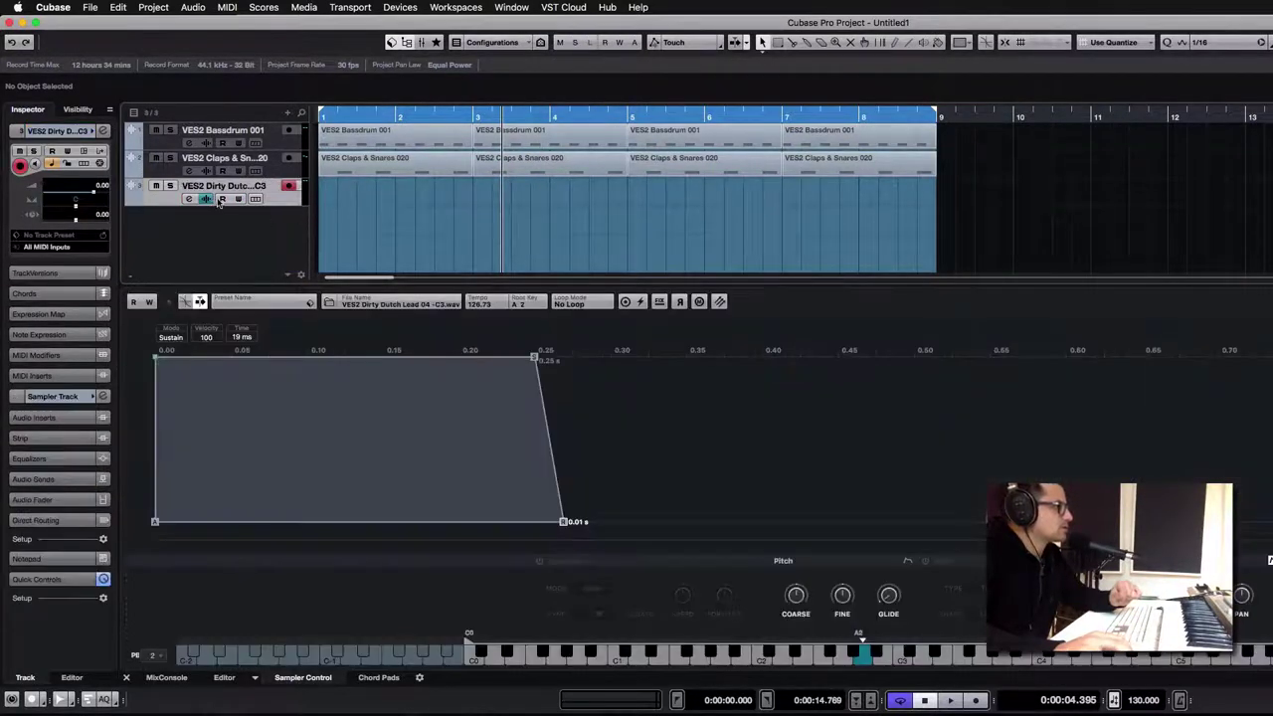
Transfer the Dirty Dutch Lead sample to Padshop and alter its grain settings.
left_click(719, 302)
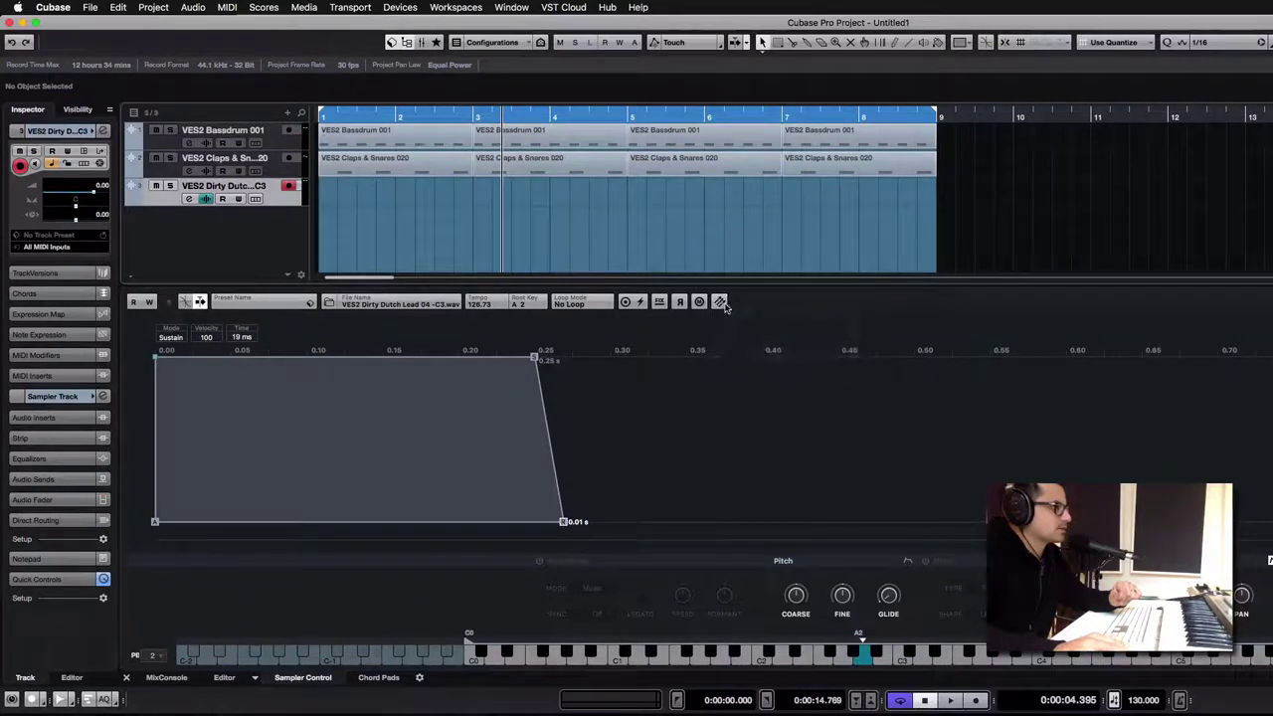
left_click(794, 355)
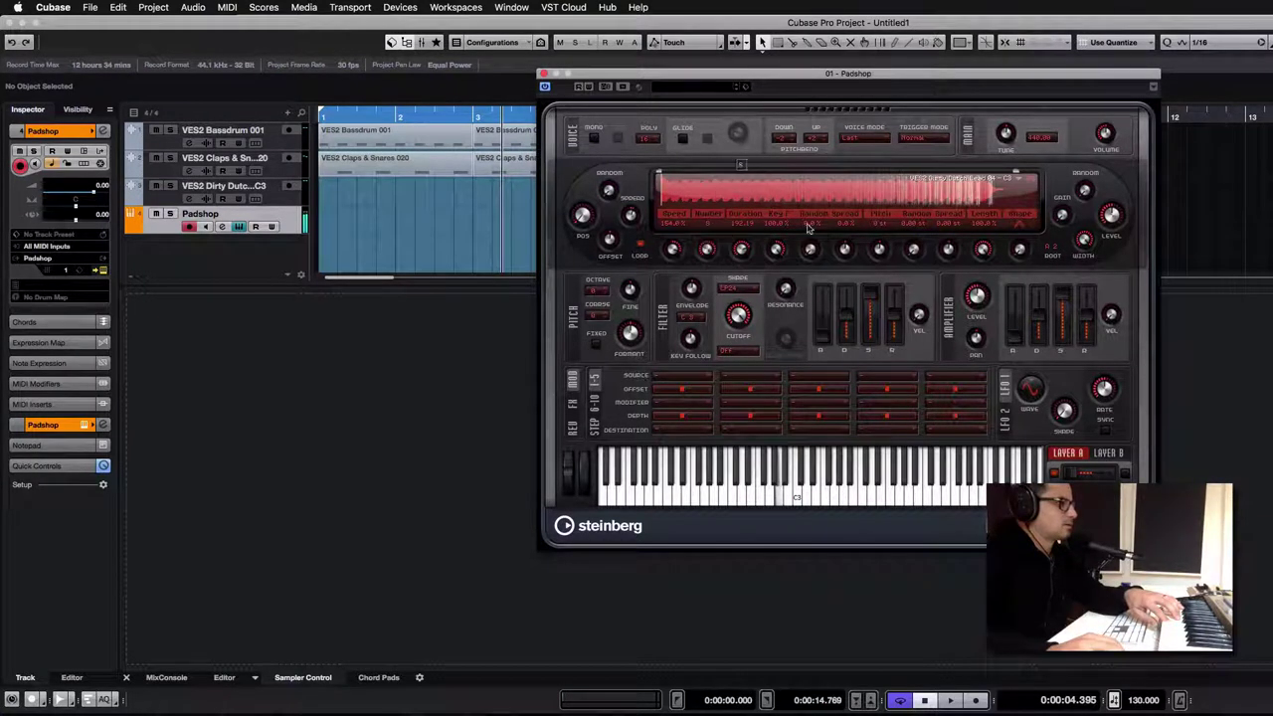
left_click_drag(845, 249, 913, 208)
left_click_drag(917, 254, 985, 228)
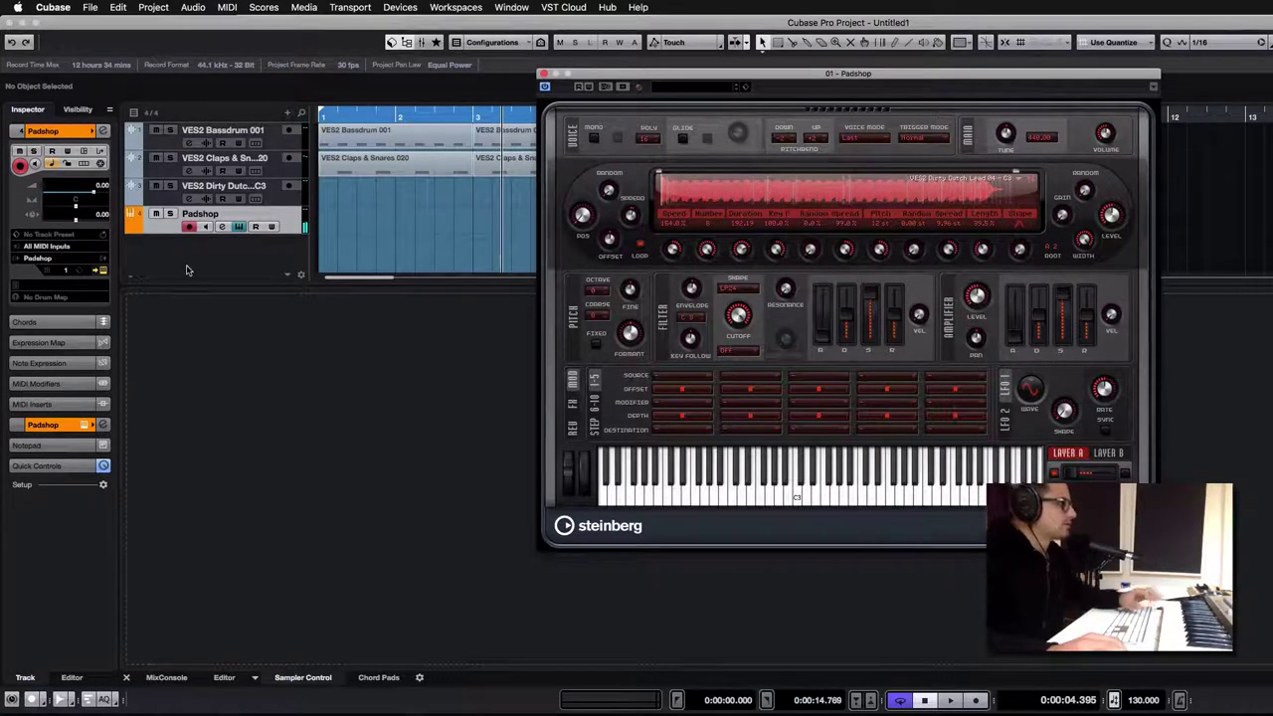
Remove the Padshop track from the project.
right_click(279, 221)
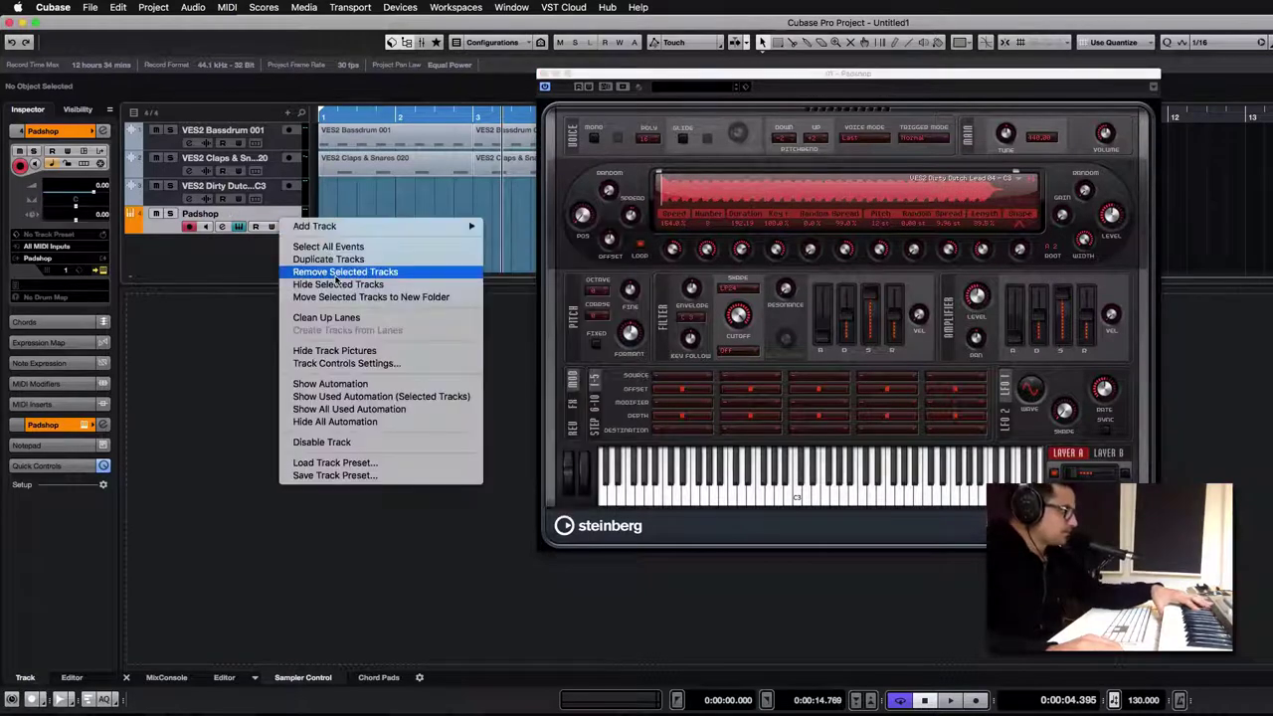
left_click(336, 274)
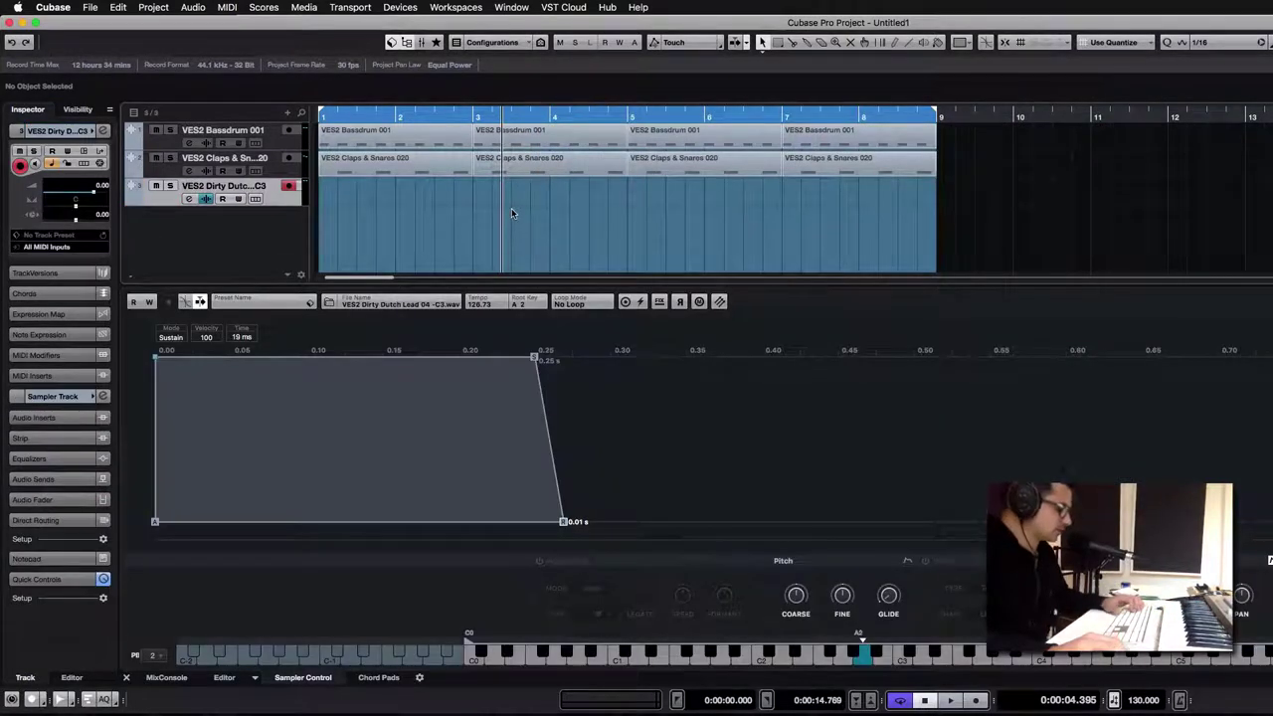
Add one instrument track with Retrologue as its VST instrument, routed to Stereo Out.
key("h")
key("h")
key("h")
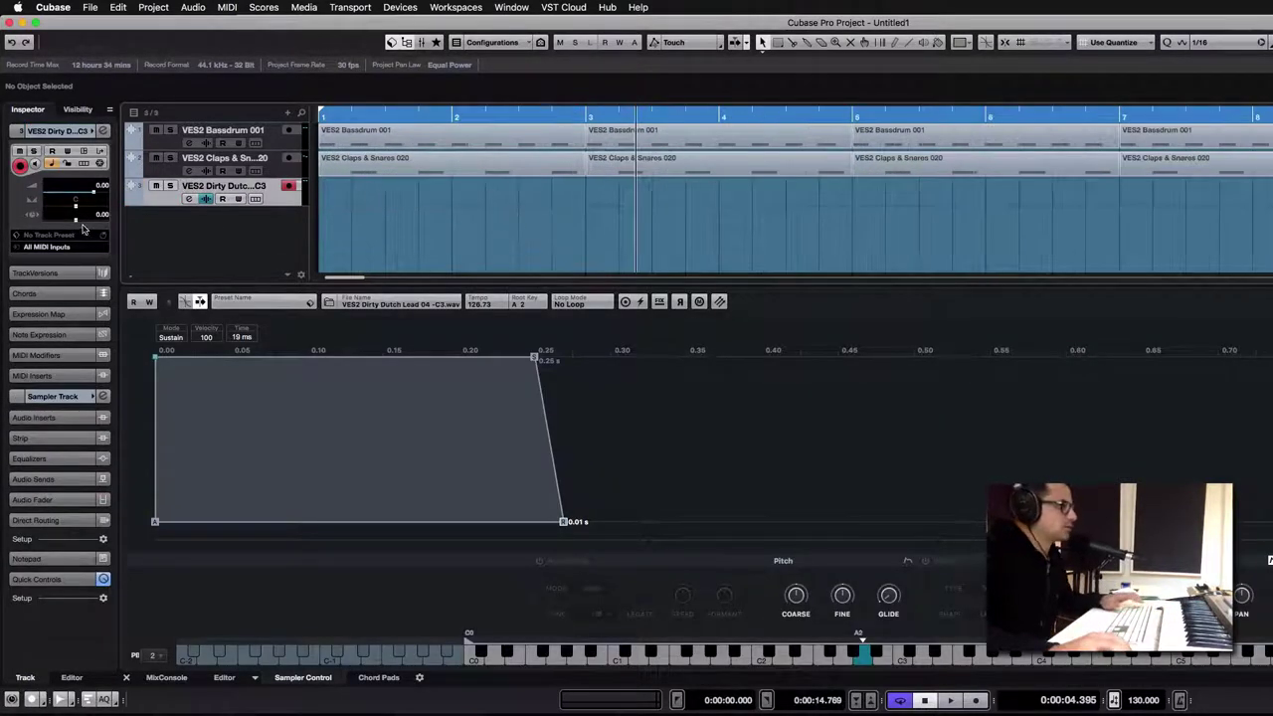
right_click(218, 233)
left_click(261, 257)
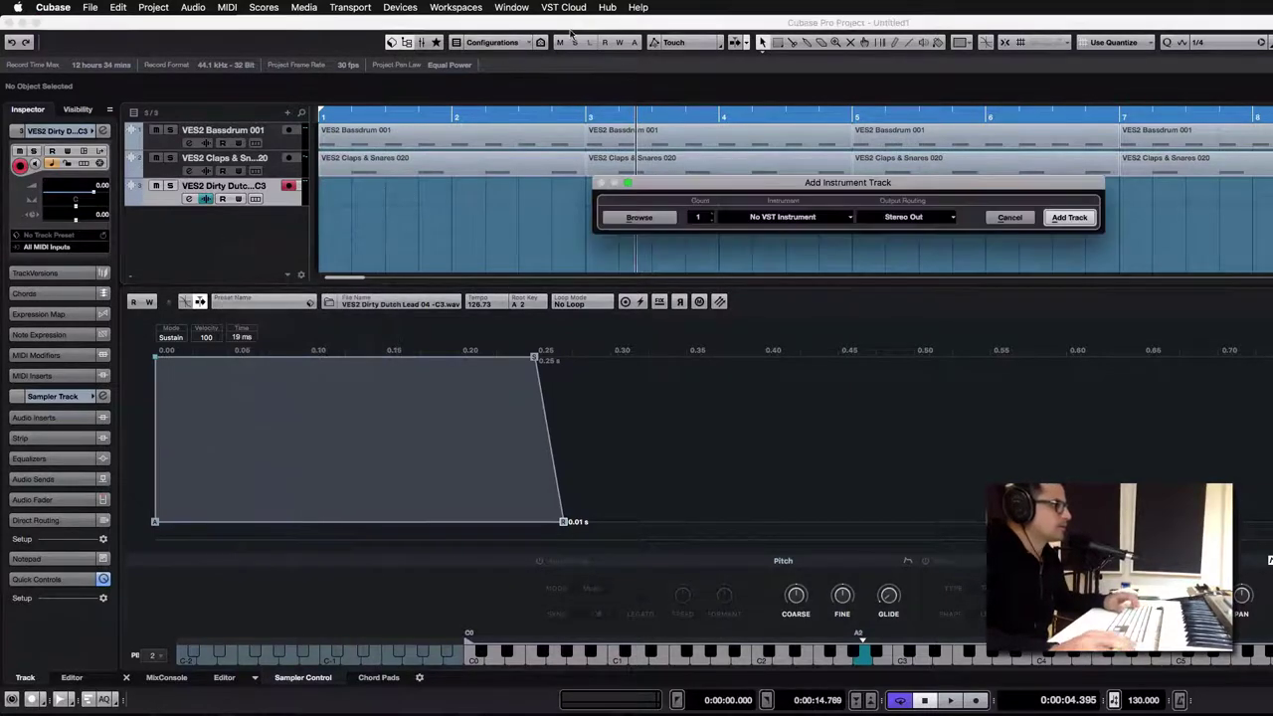
left_click(795, 220)
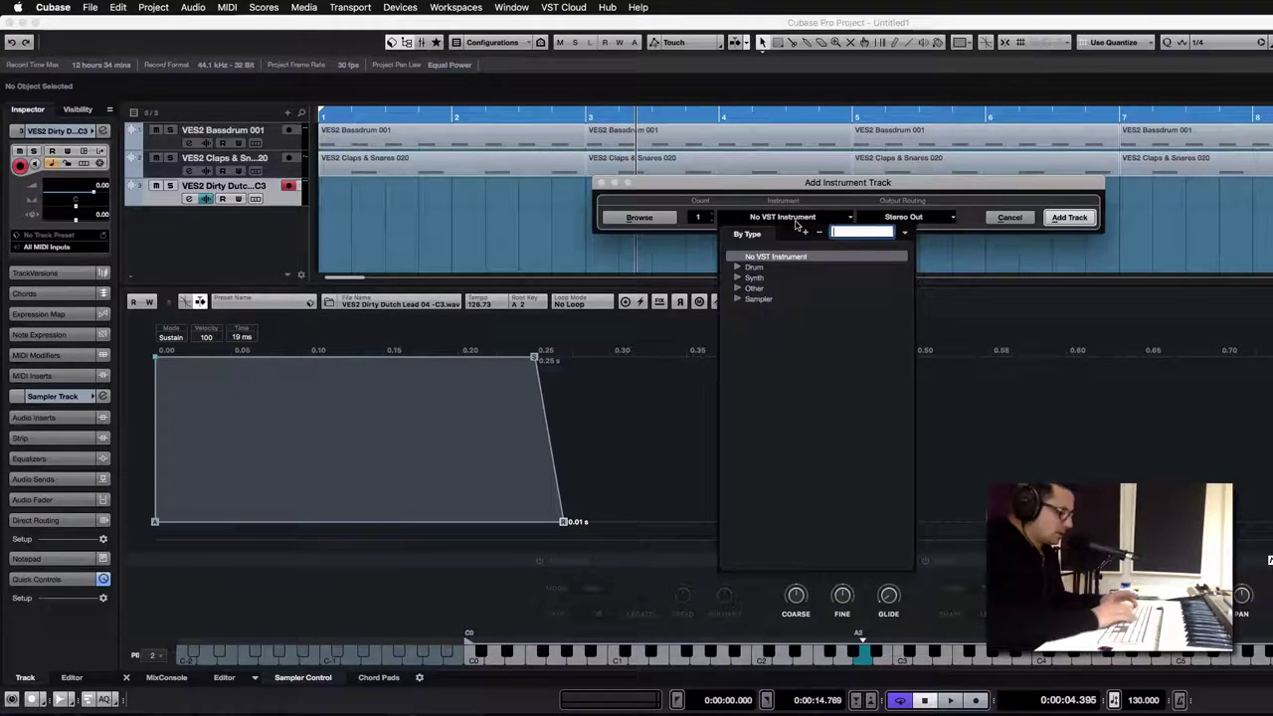
left_click(805, 231)
type("retro")
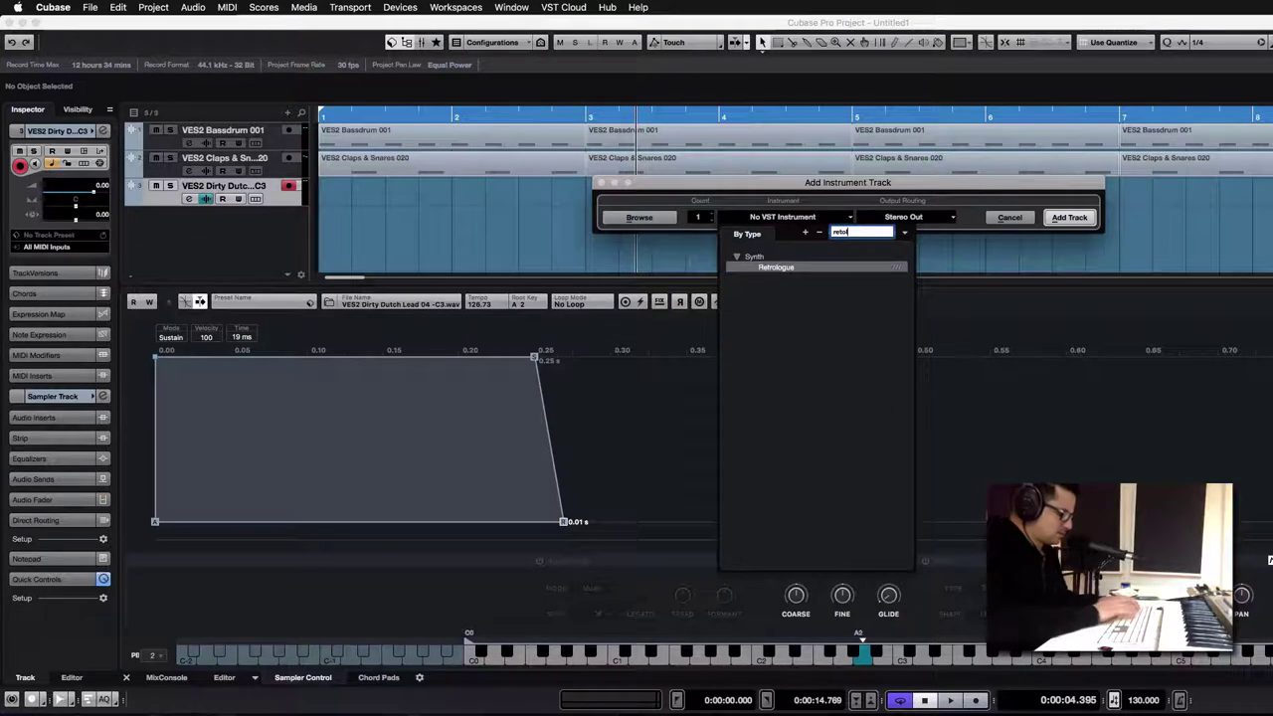
key("Return")
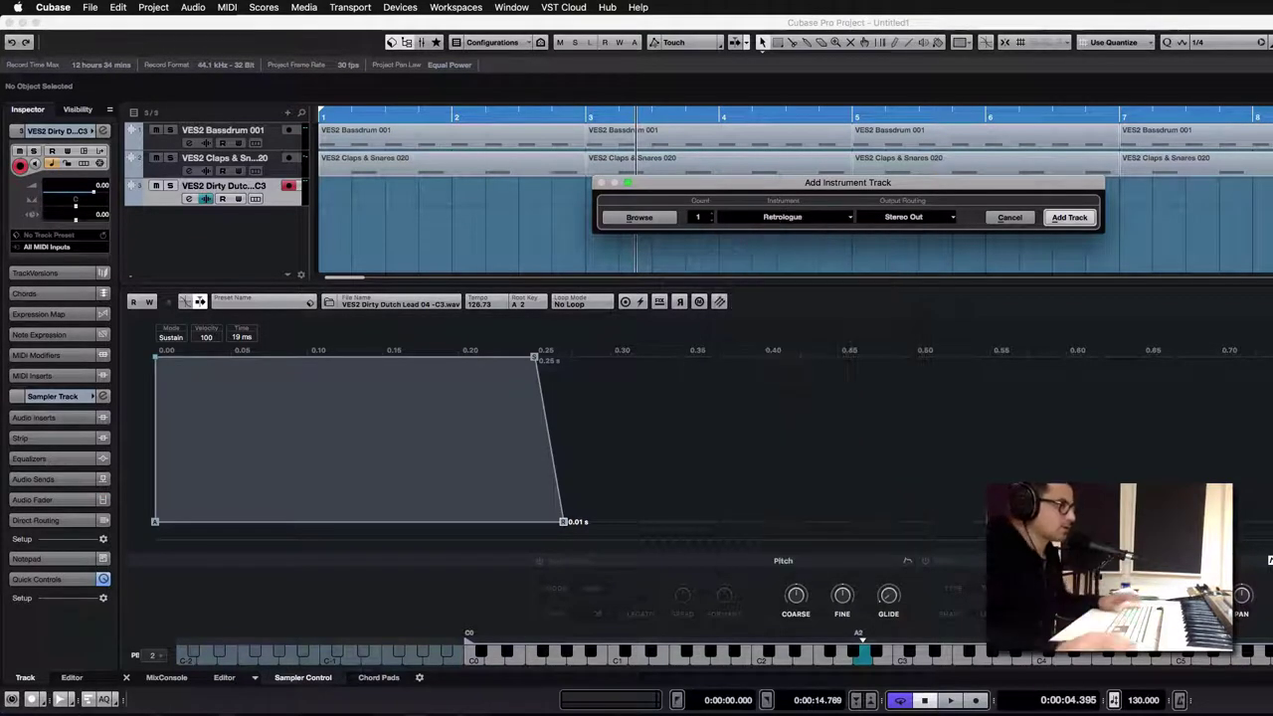
left_click(1072, 217)
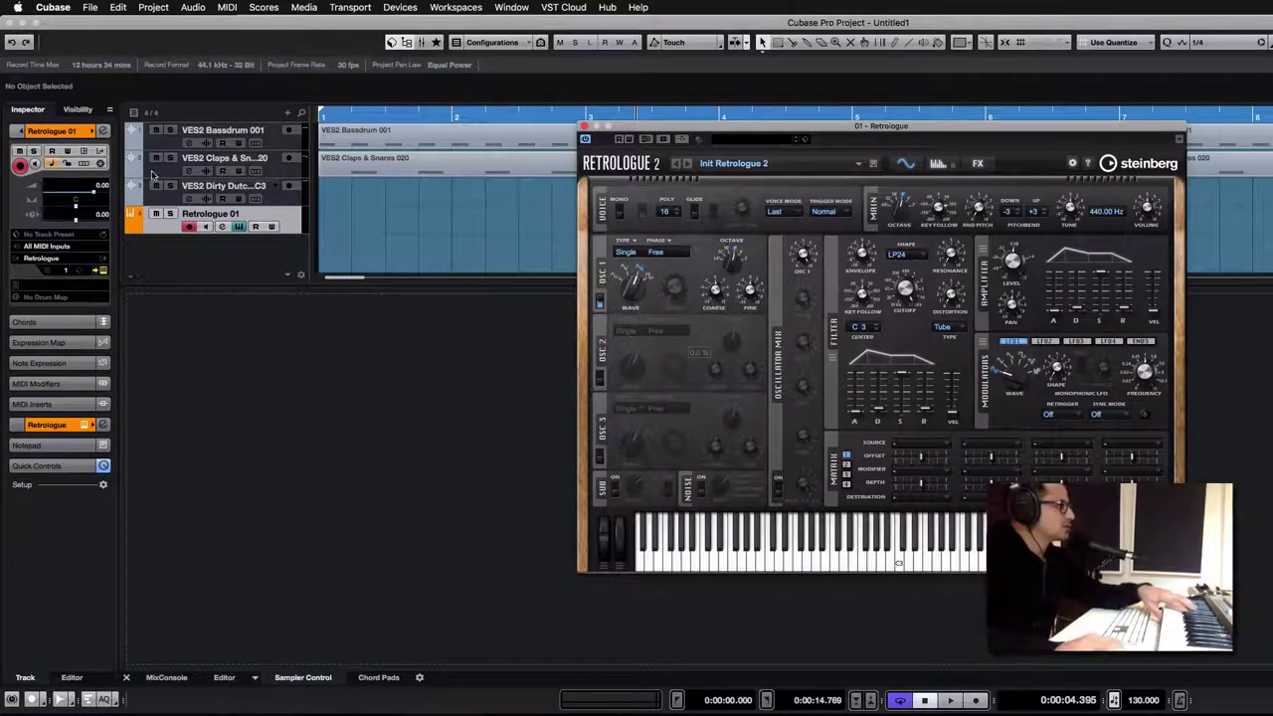
Draw an empty part at bar 1 on the Retrologue 01 track and, with snap on, size it to exactly one bar.
left_click(344, 231)
left_click_drag(329, 230, 426, 229)
left_click_drag(330, 227, 321, 228)
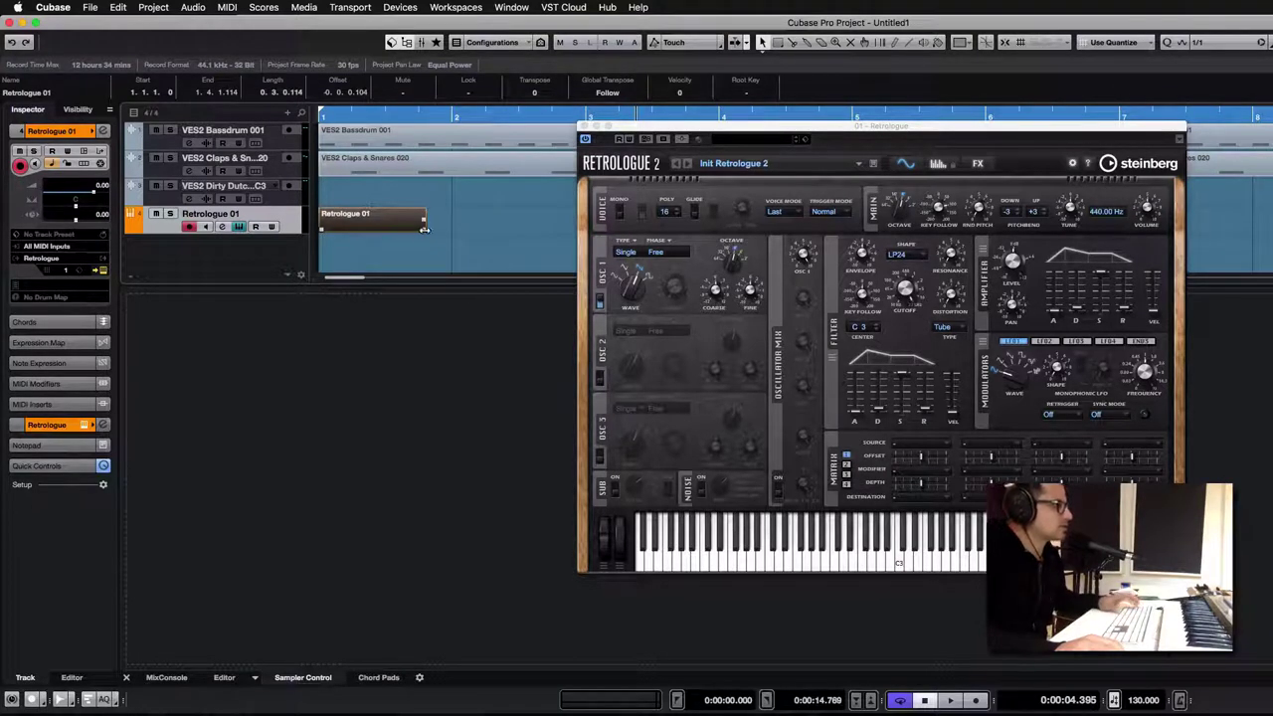
left_click_drag(423, 229, 447, 228)
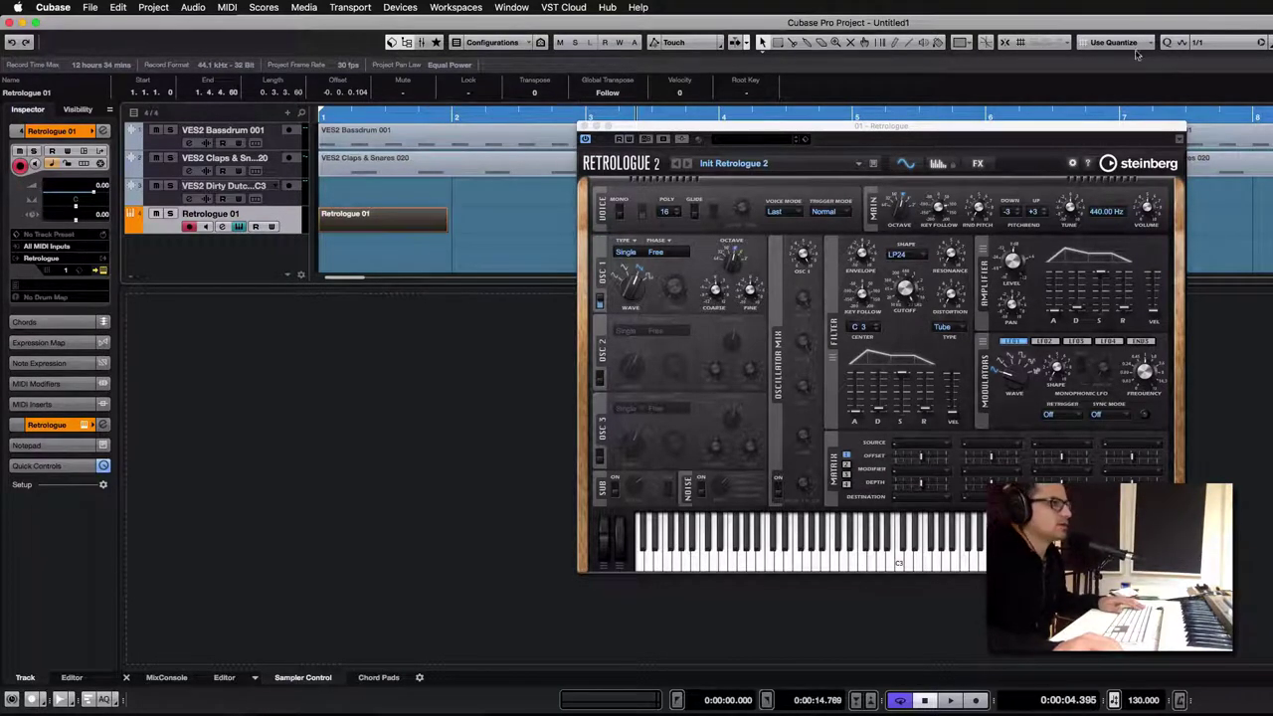
left_click(1023, 43)
left_click(1005, 43)
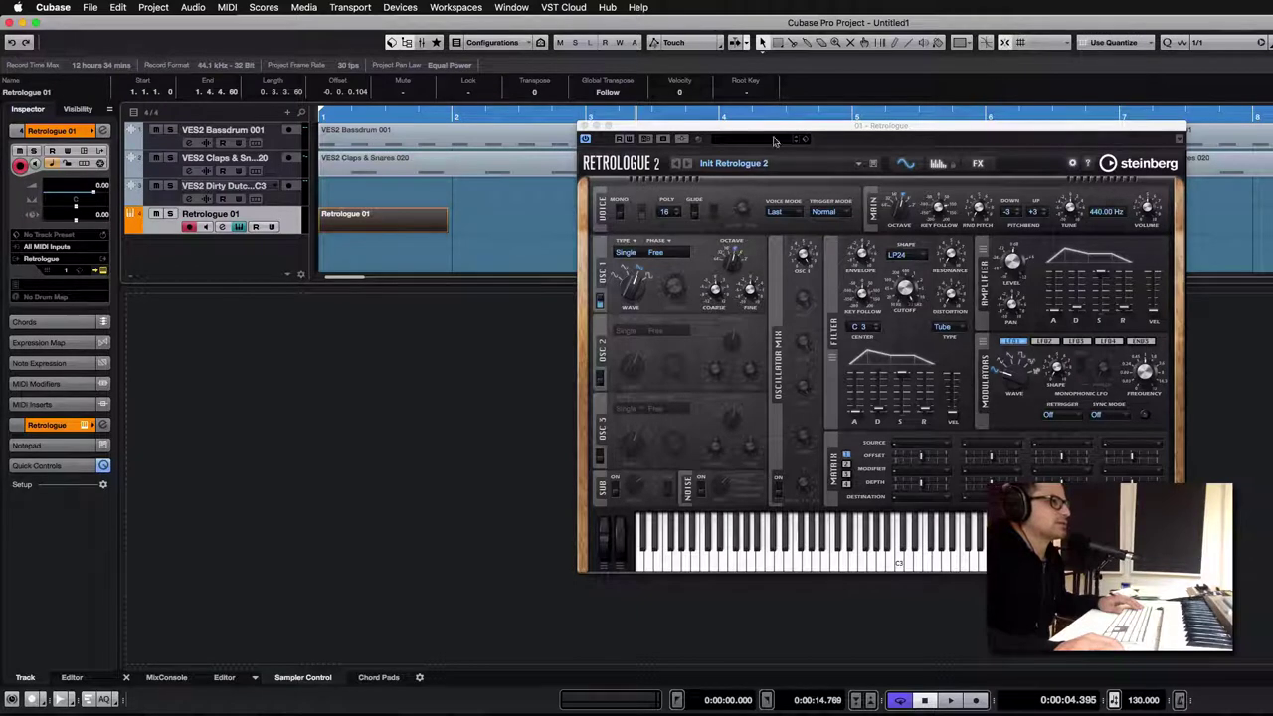
left_click_drag(845, 120, 1105, 64)
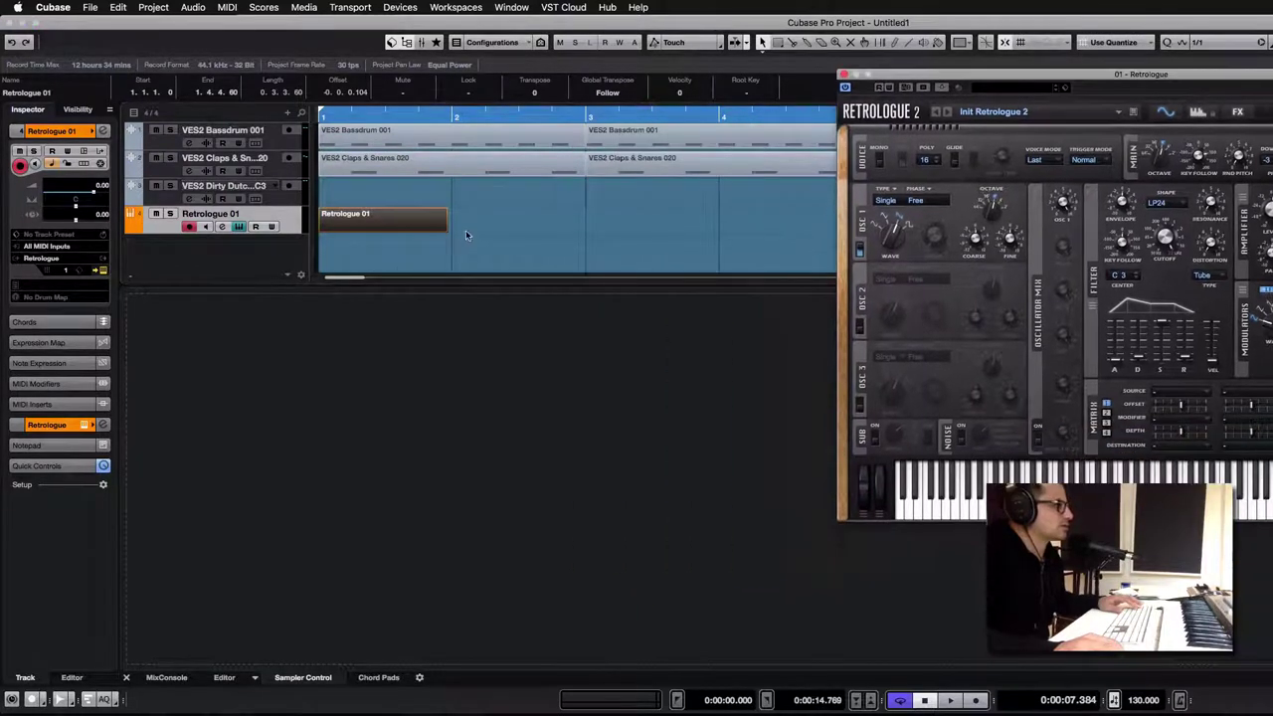
left_click_drag(446, 229, 453, 230)
Duplicate the one-bar Retrologue part repeatedly up to bar 7 and close the Retrologue window.
left_click(416, 246)
left_click(390, 228)
key("super+d")
key("super+d")
key("super+d")
key("super+d")
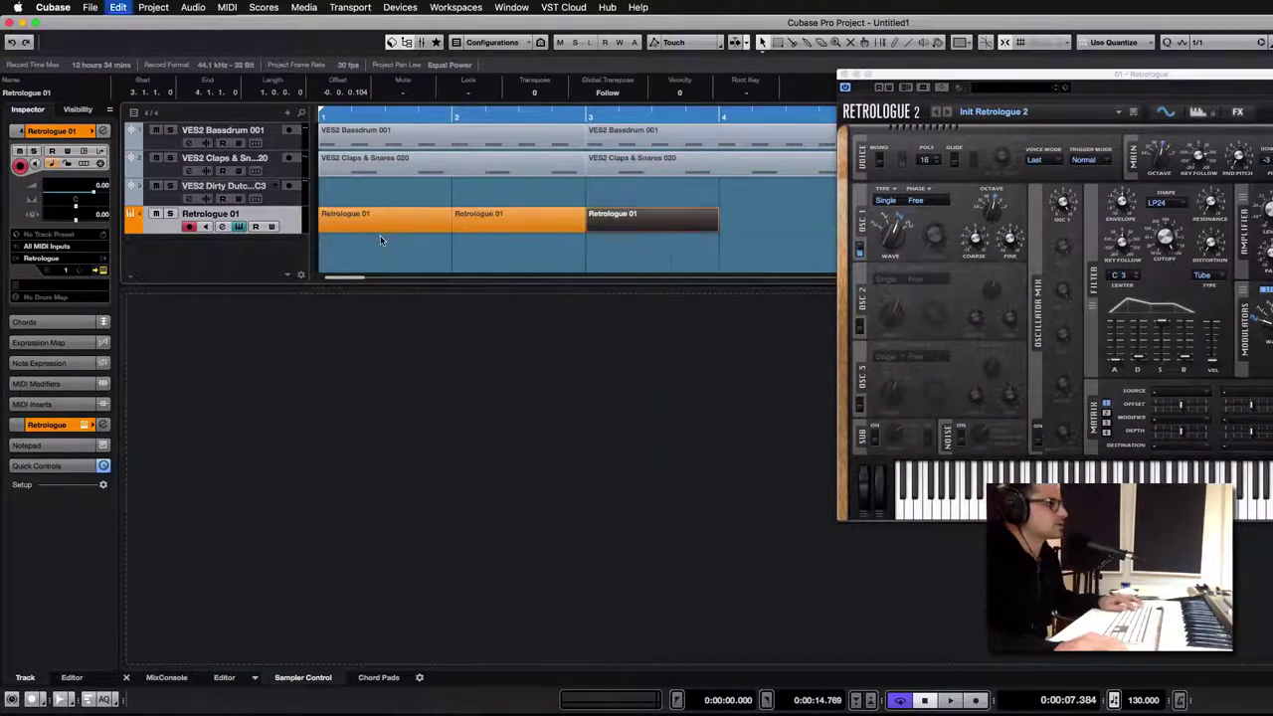
left_click(844, 75)
key("super+d")
key("super+d")
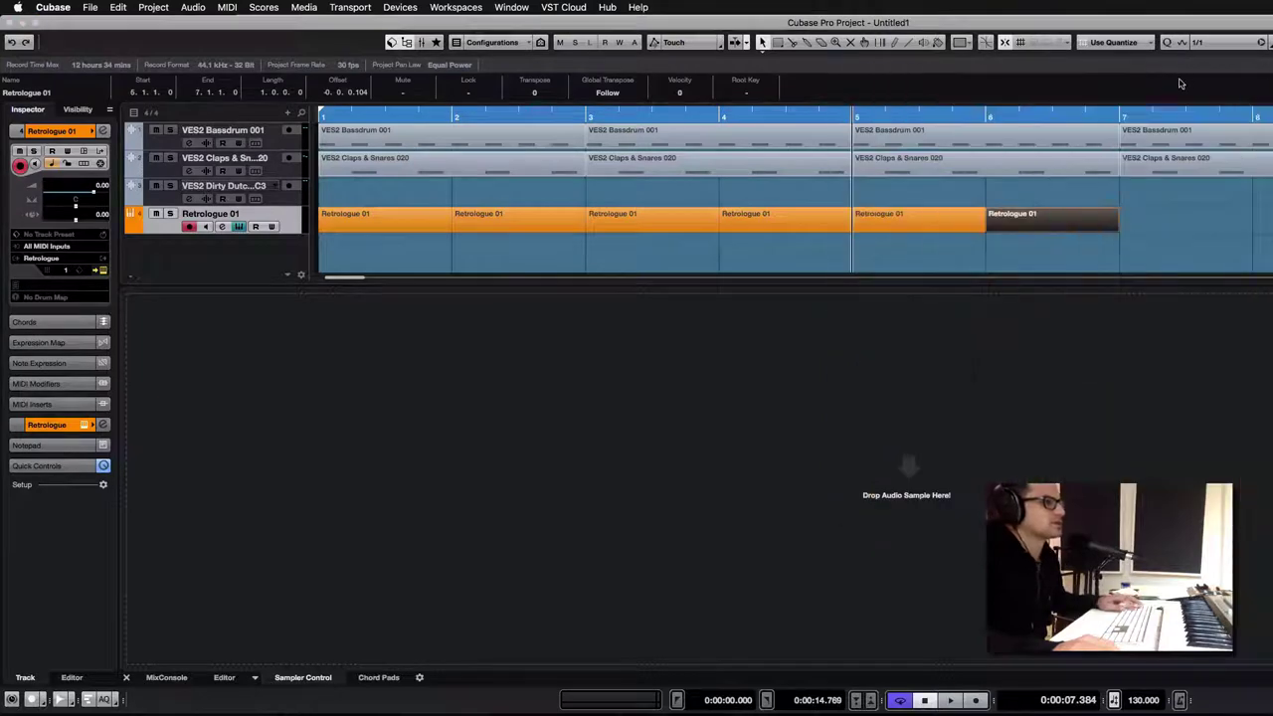
Undo the duplication of the Retrologue part, keeping only the original in bar 1.
left_click(1205, 196)
left_click_drag(1204, 196, 1206, 196)
key("super+z")
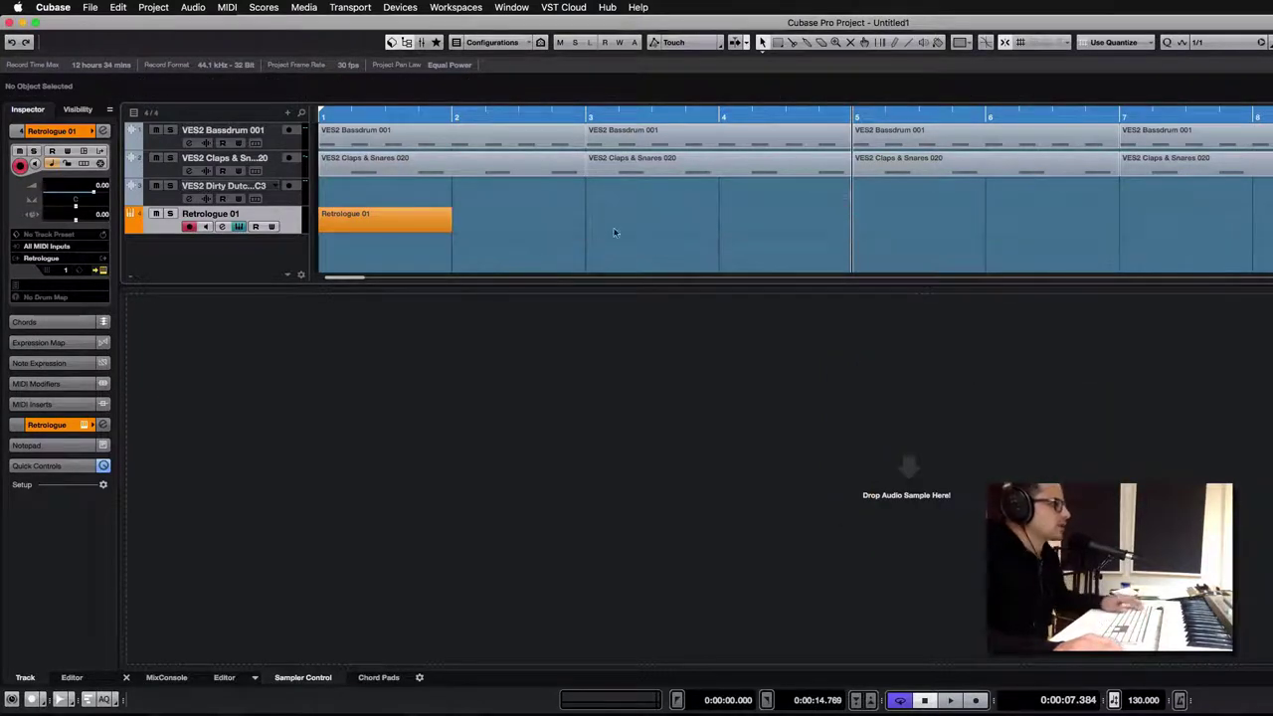
Return the cursor to the project start, open the Retrologue 01 part in the Key Editor and move the synth window aside.
left_click(451, 220)
key("Home")
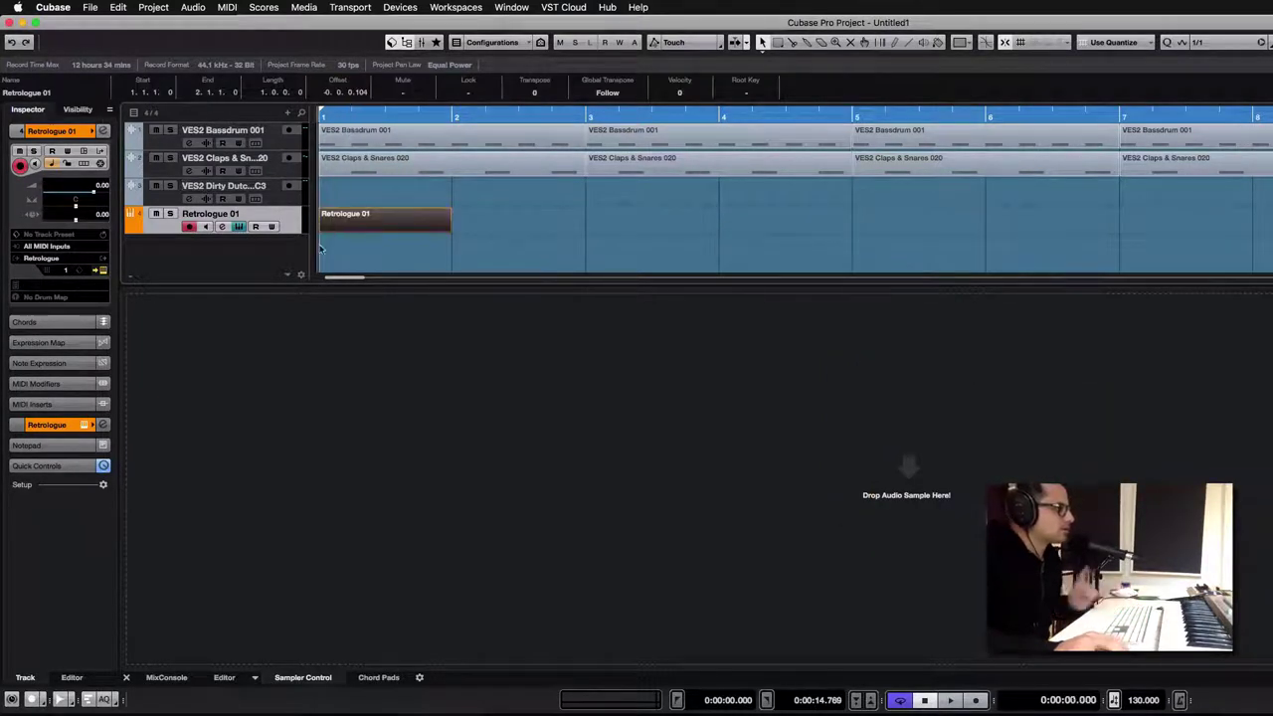
double_click(343, 214)
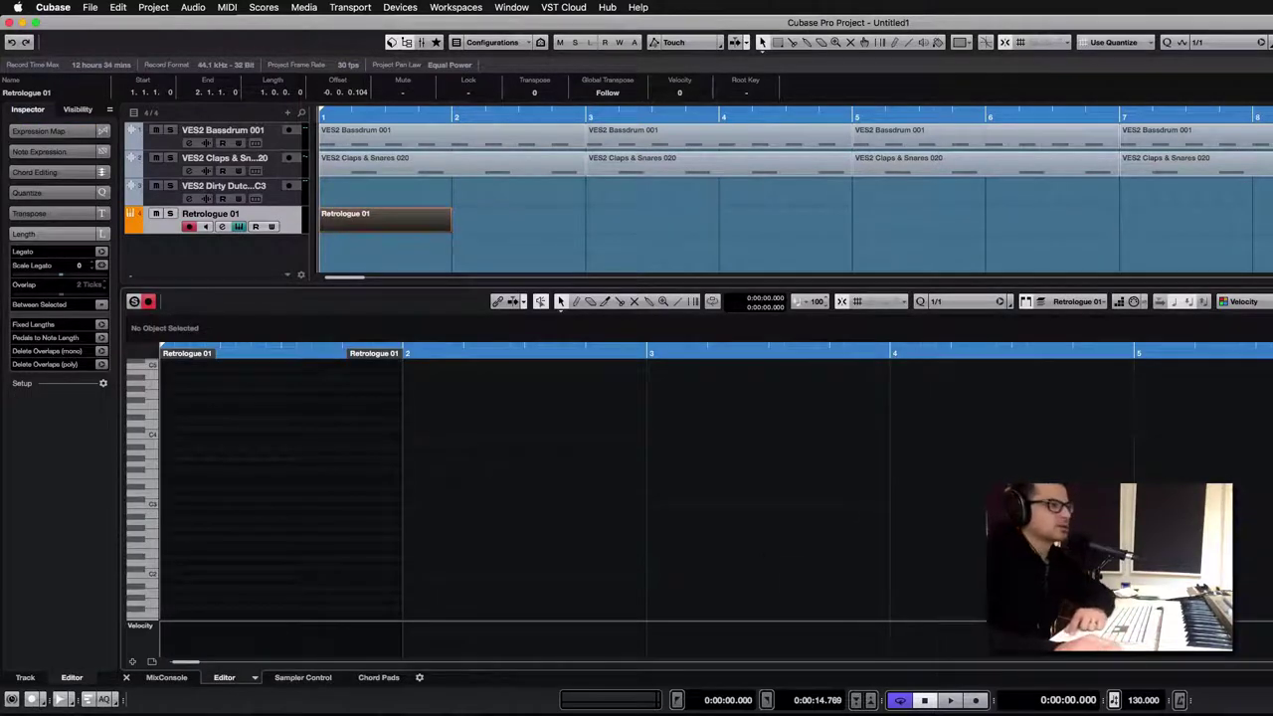
left_click_drag(1272, 129, 1252, 210)
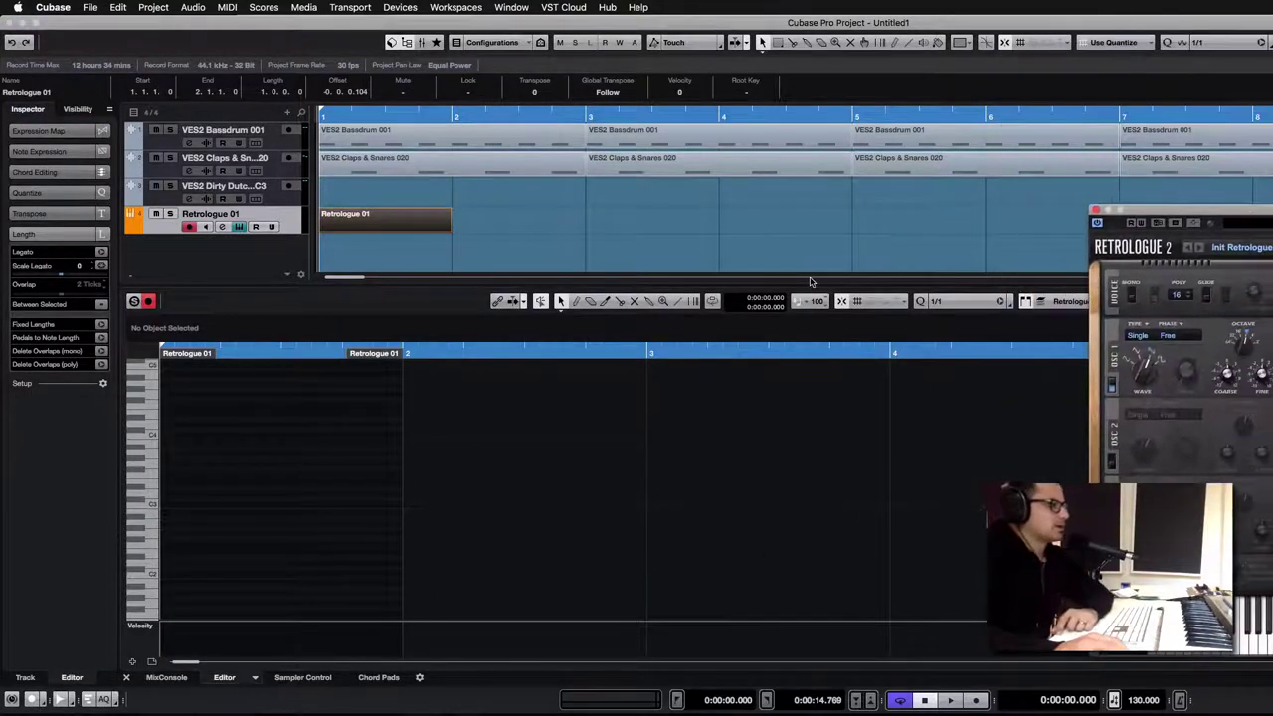
Activate the Independent Track Loop in the Key Editor and set its range to bar 1.
right_click(434, 304)
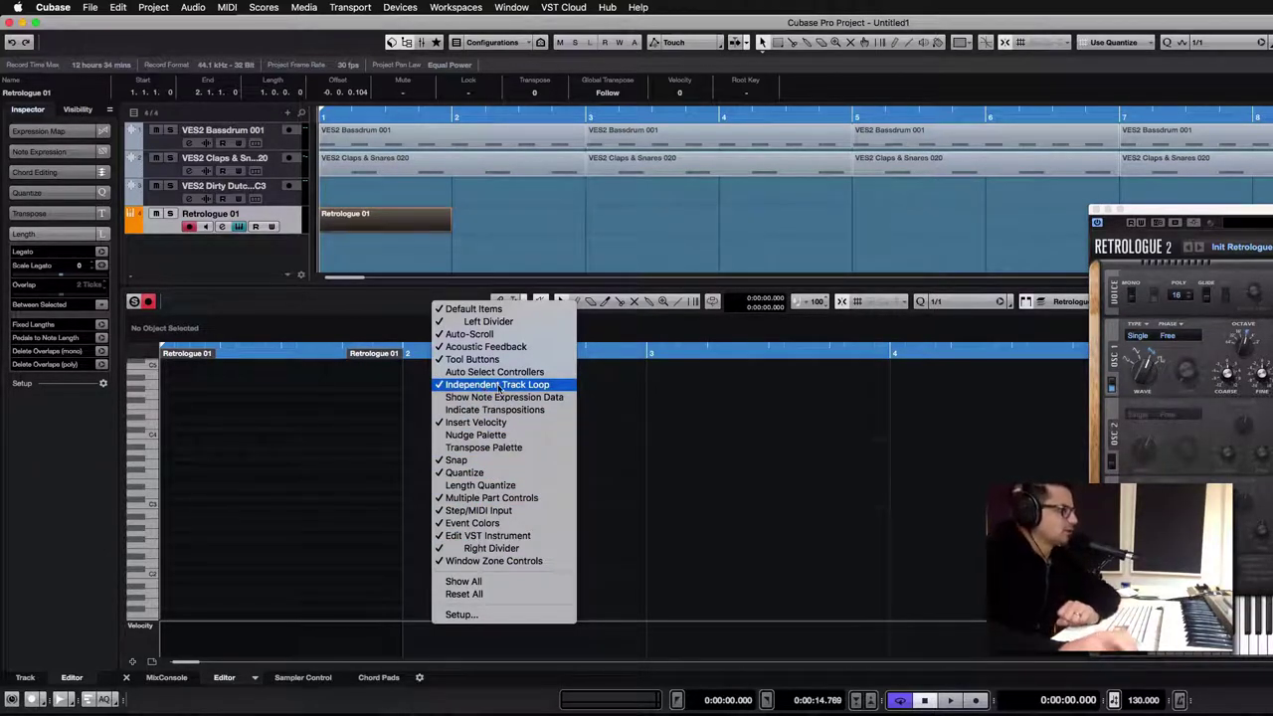
left_click_drag(1192, 216, 1272, 181)
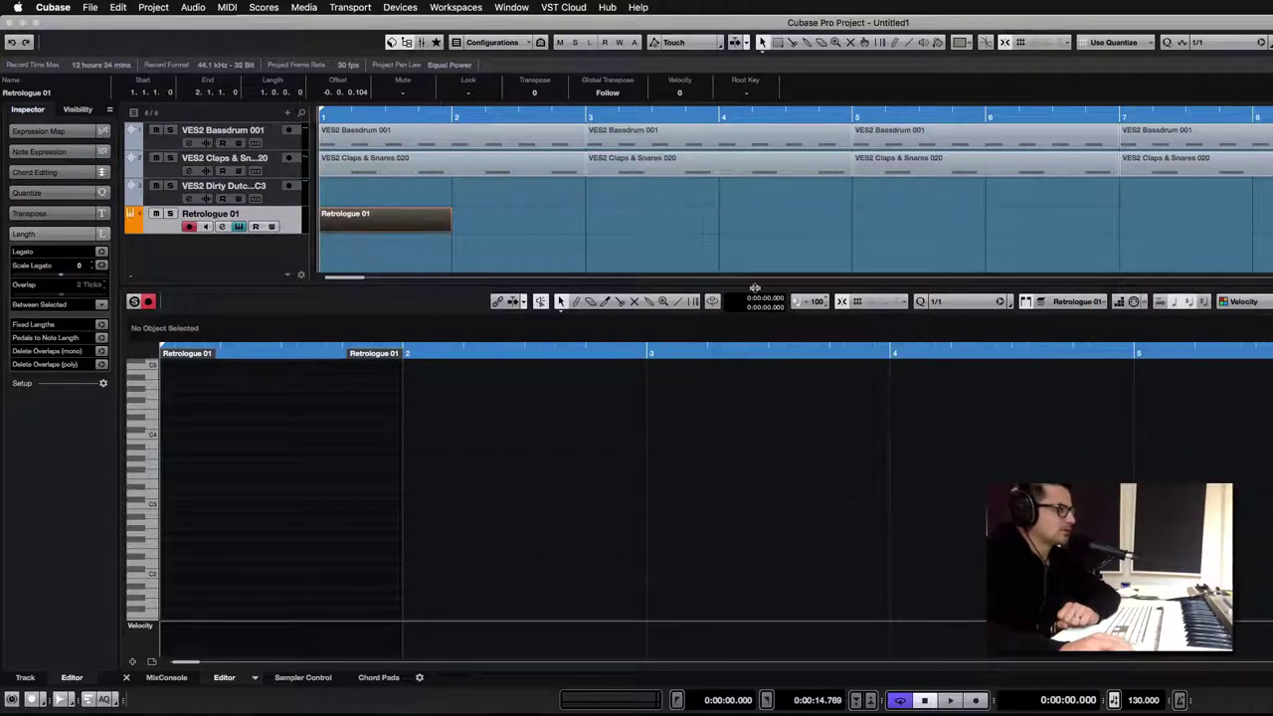
left_click(712, 304)
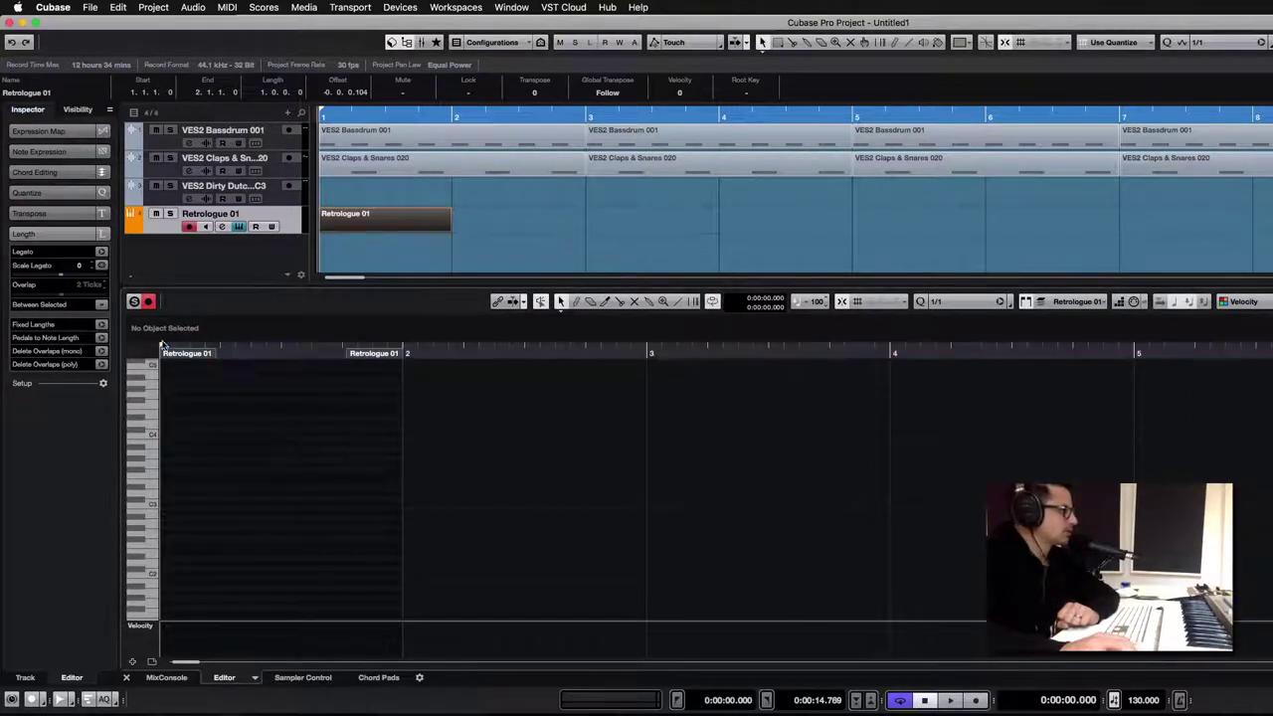
left_click_drag(187, 339, 351, 343)
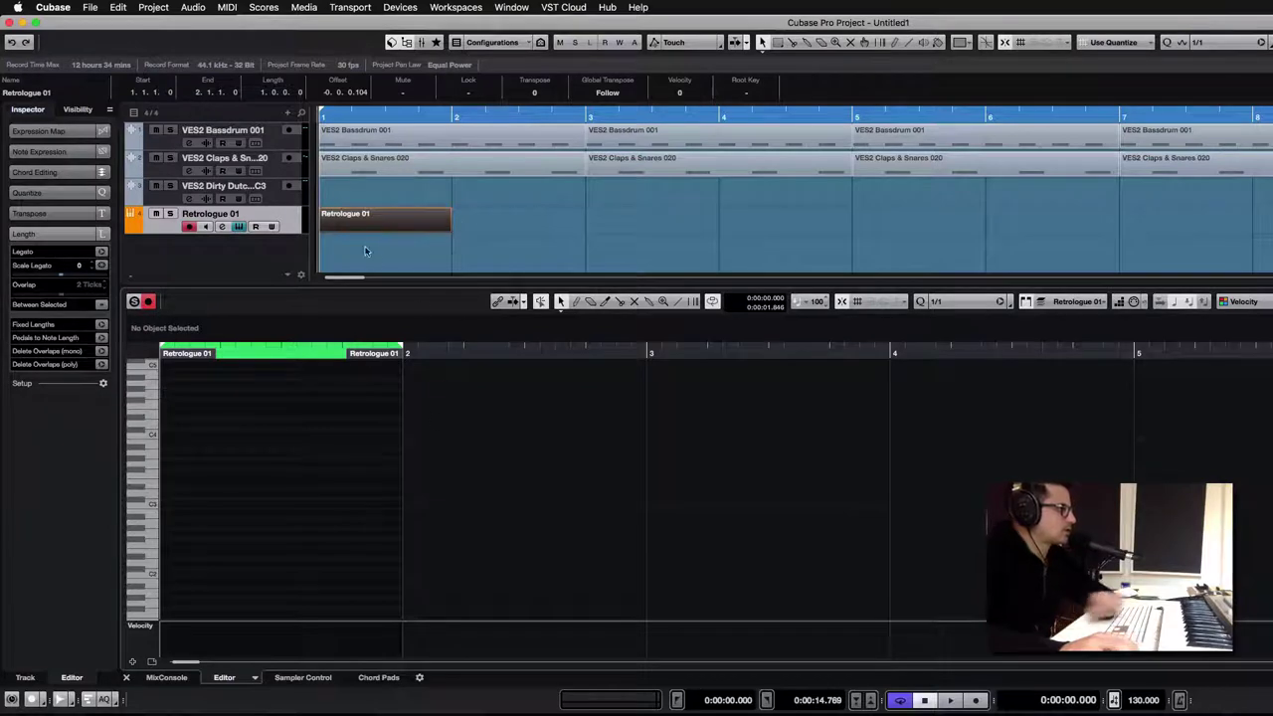
Select the Retrologue part and play the project to check that the editor loops bar 1 independently of the arrangement.
left_click(417, 205)
left_click_drag(417, 205, 369, 277)
left_click(332, 231)
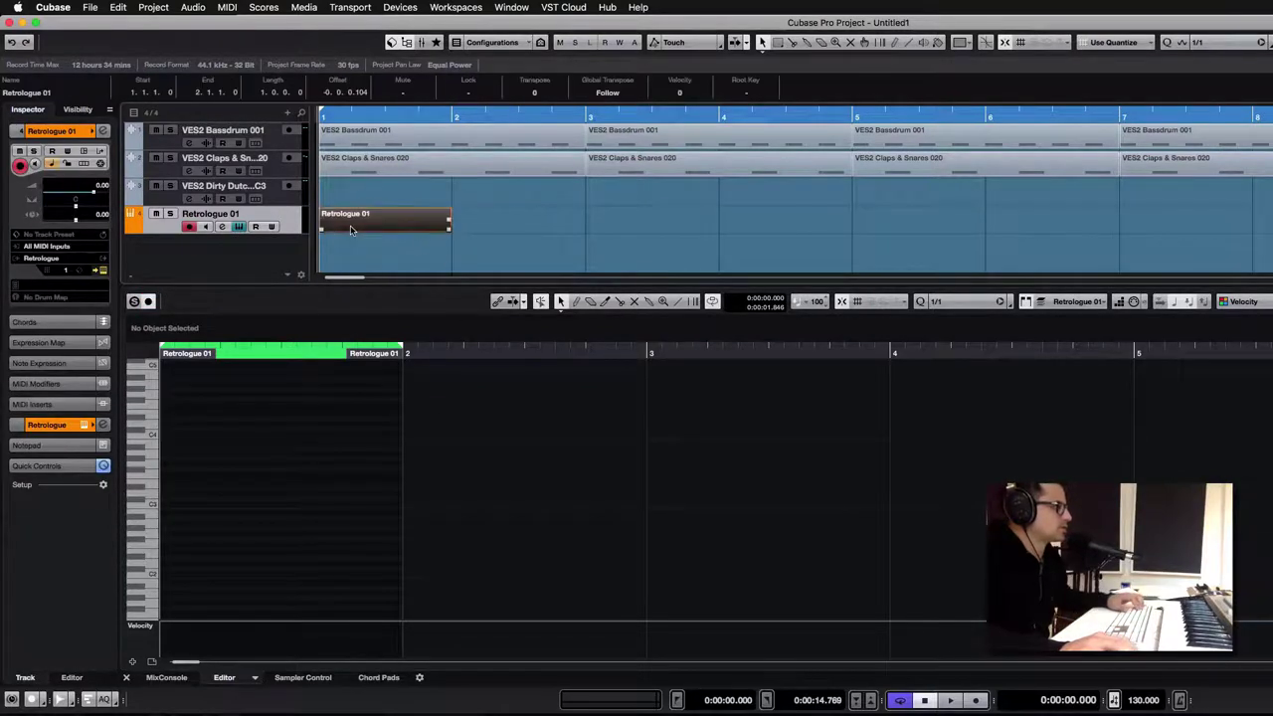
key("space")
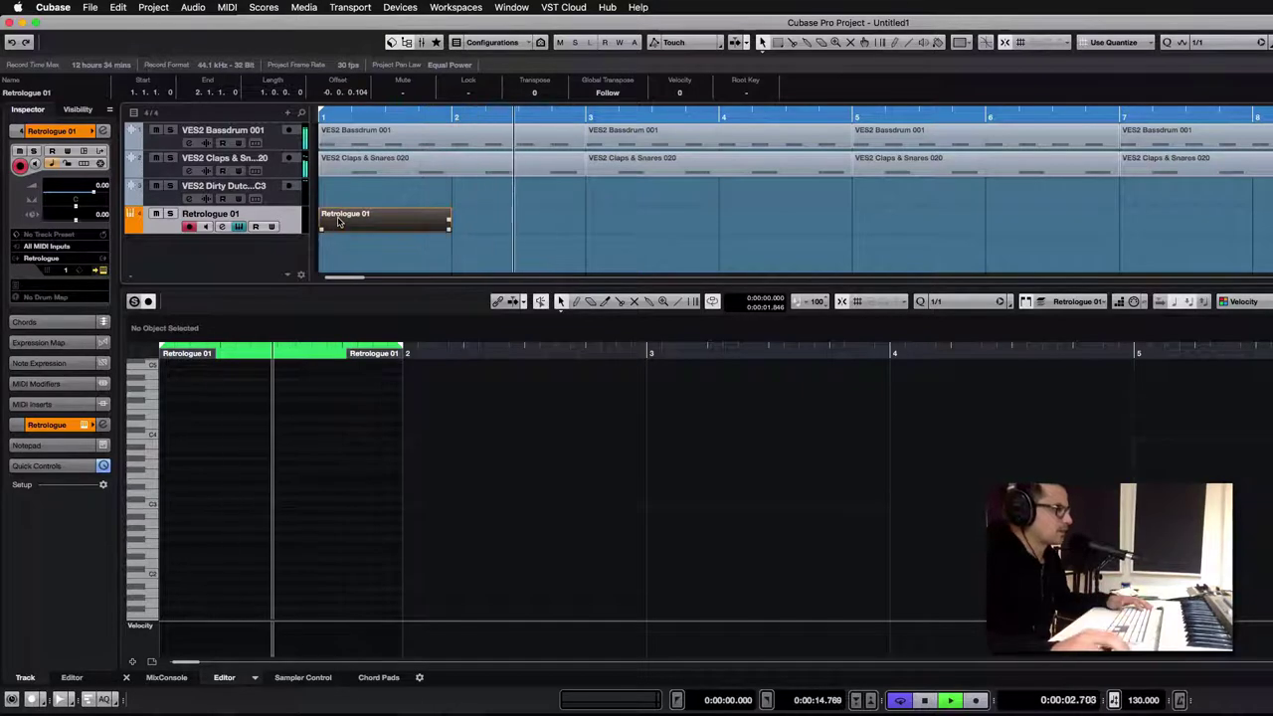
key("space")
left_click(343, 417)
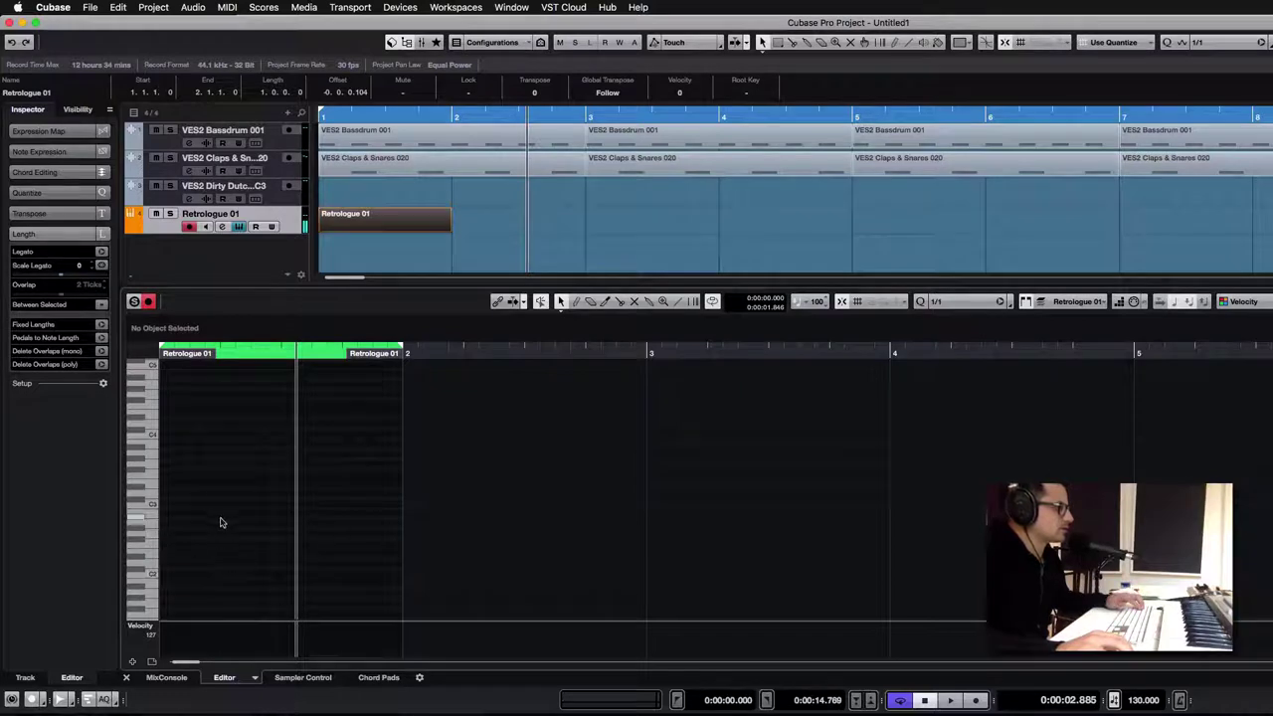
Set the project tempo to 136 BPM and play the beat briefly at that speed.
left_click(746, 223)
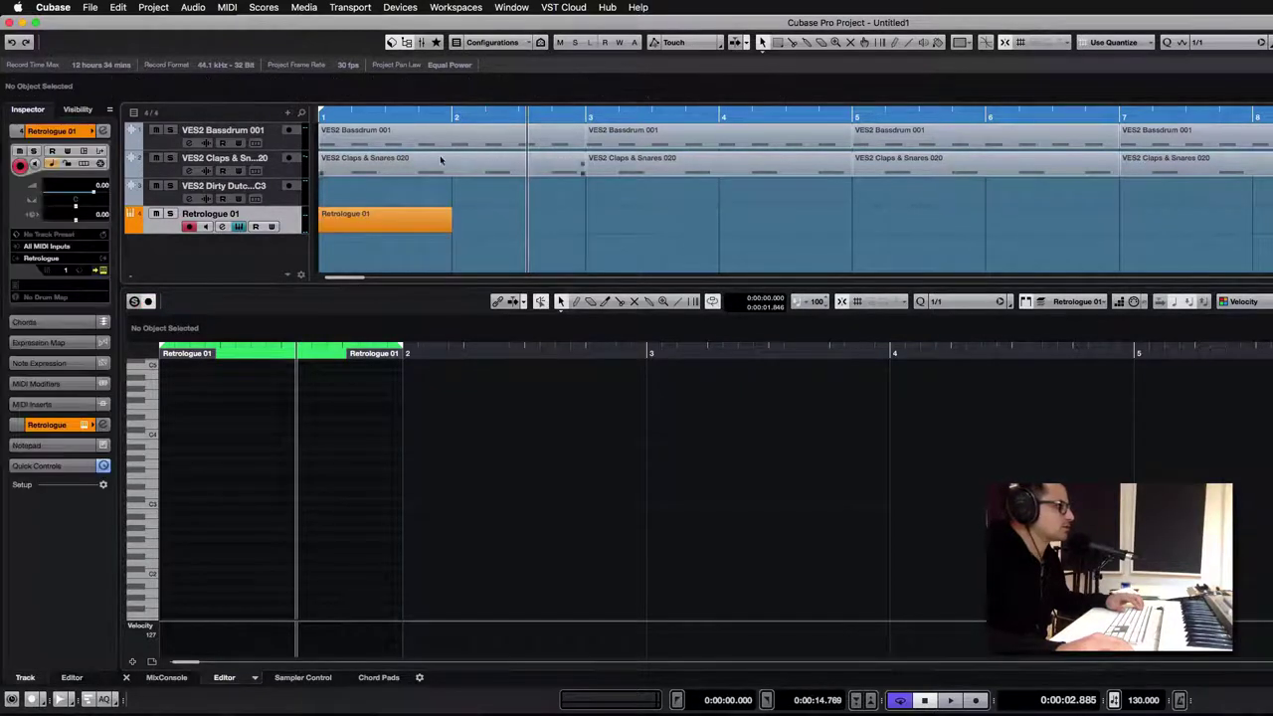
left_click_drag(353, 117, 280, 176)
key("h")
key("h")
key("h")
key("h")
key("h")
key("h")
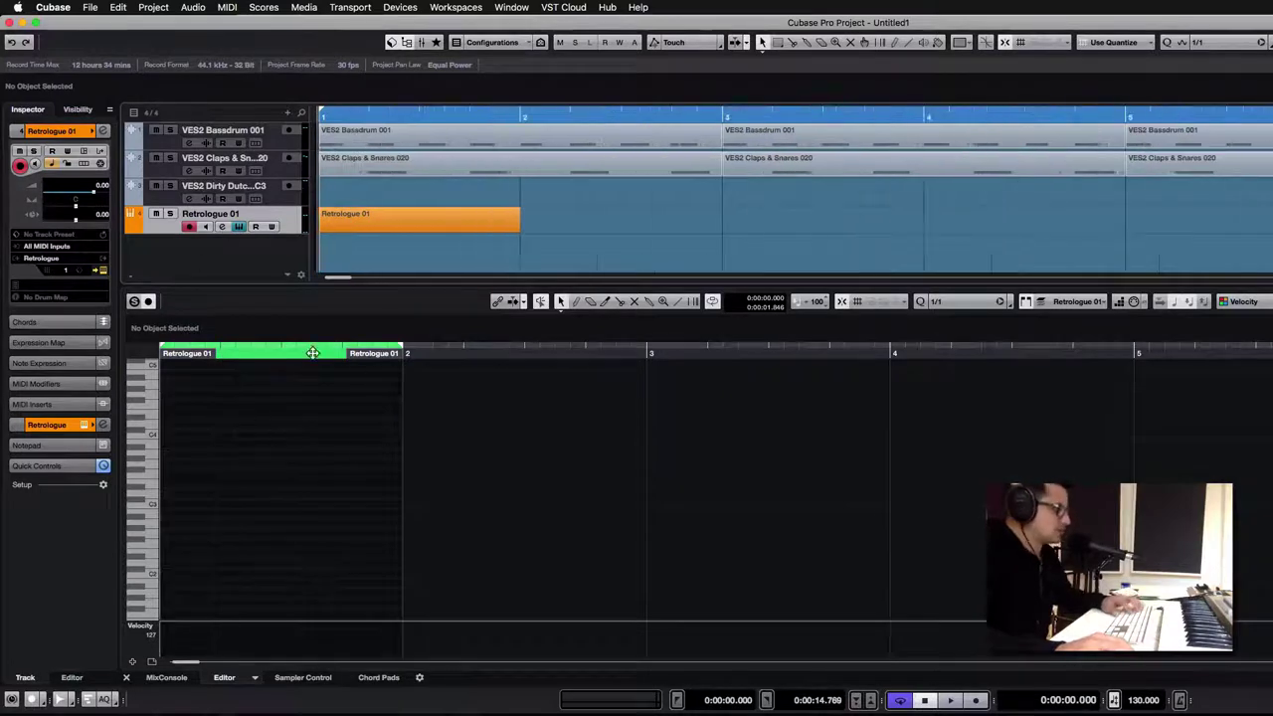
double_click(1137, 702)
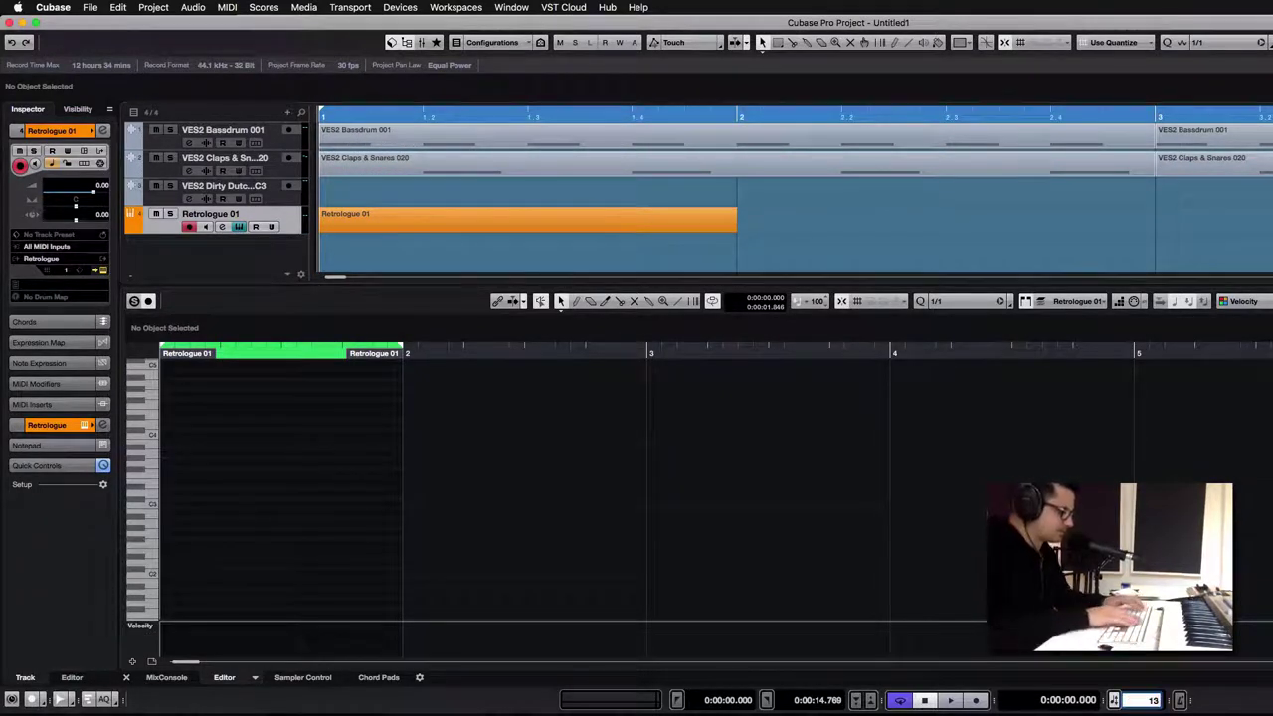
type("136")
key("BackSpace")
type("8")
key("Return")
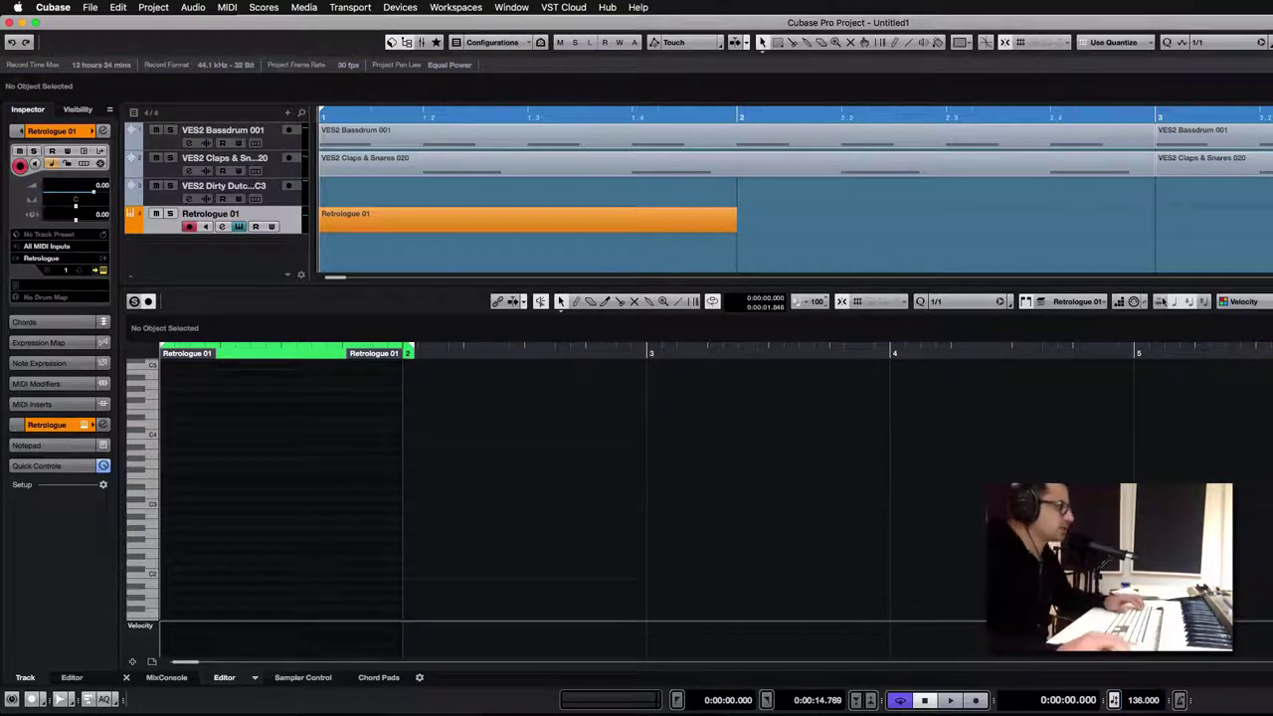
key("space")
key("space")
Open the Retrologue part and draw three sixteenth G2 notes on the second, third and fourth sixteenths of beat 1.
double_click(441, 228)
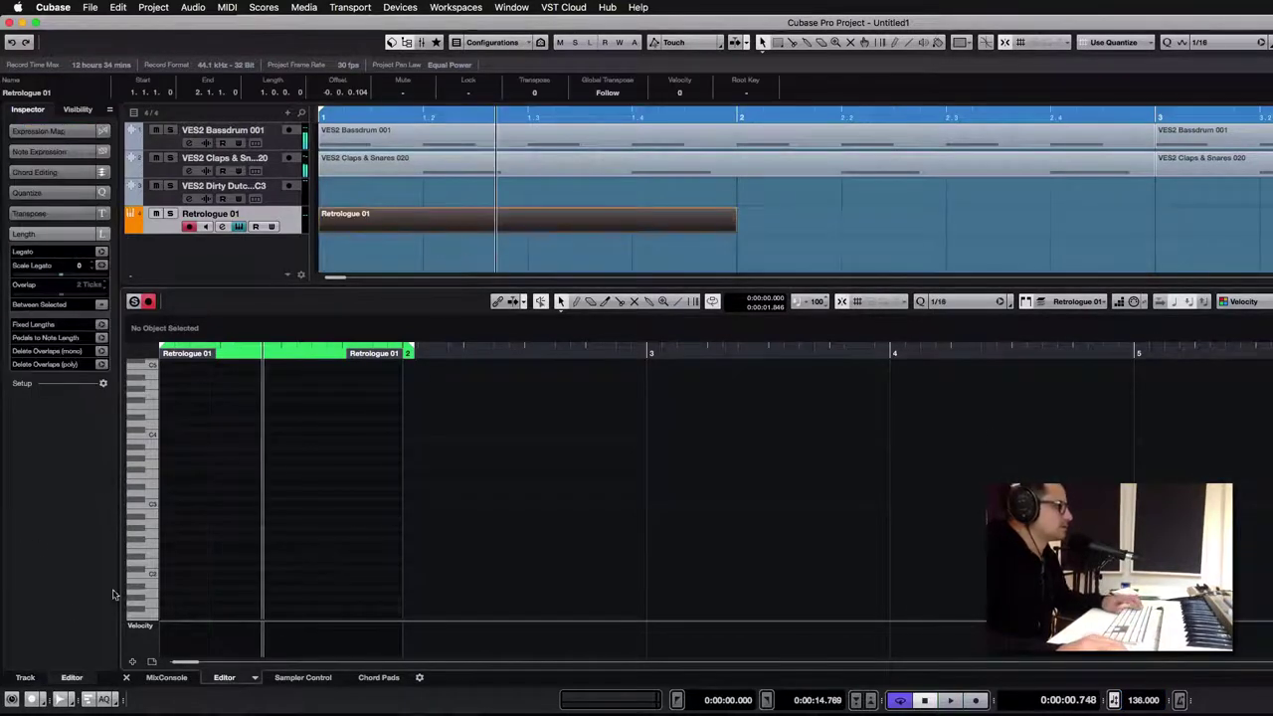
key("h")
key("h")
key("h")
key("h")
key("h")
key("h")
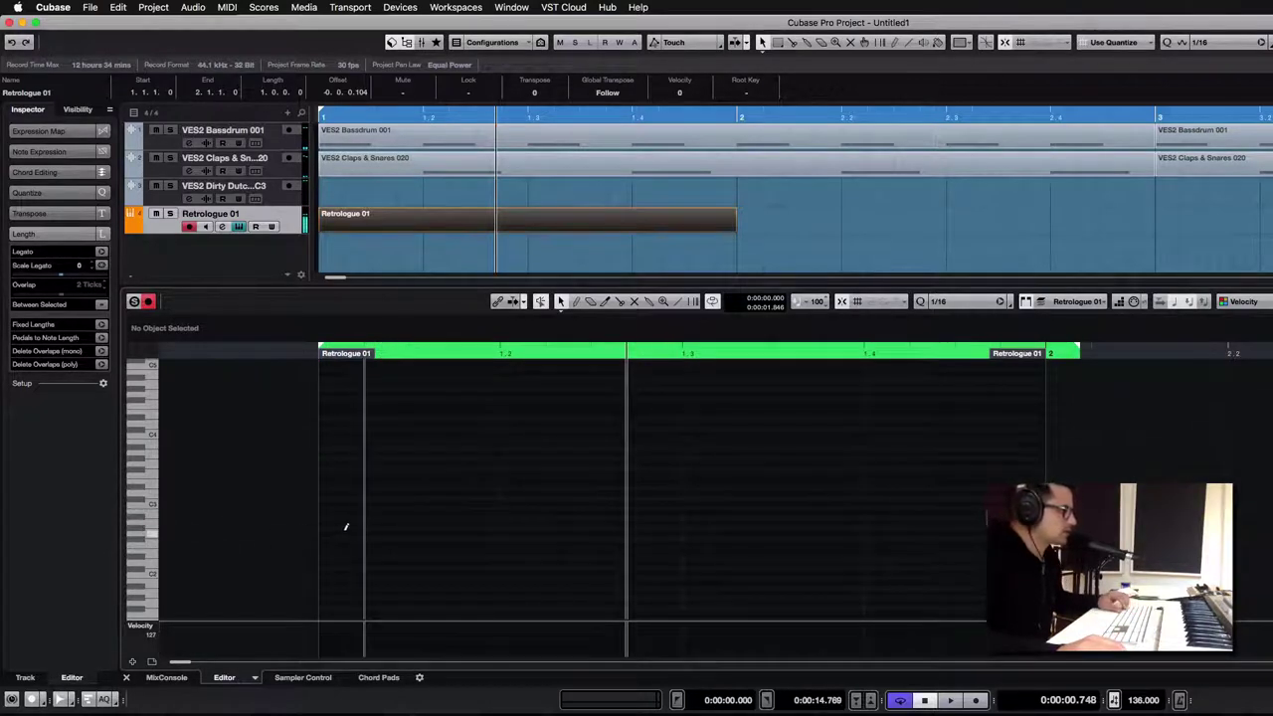
left_click(345, 532, "alt")
left_click_drag(345, 535, 382, 536)
left_click(427, 532, "alt")
left_click(481, 532, "alt")
Copy the three-note G2 group to beats 2, 3 and 4 so the pattern fills the bar.
left_click_drag(540, 548, 253, 492)
left_click_drag(341, 519, 517, 552)
left_click_drag(389, 535, 554, 535)
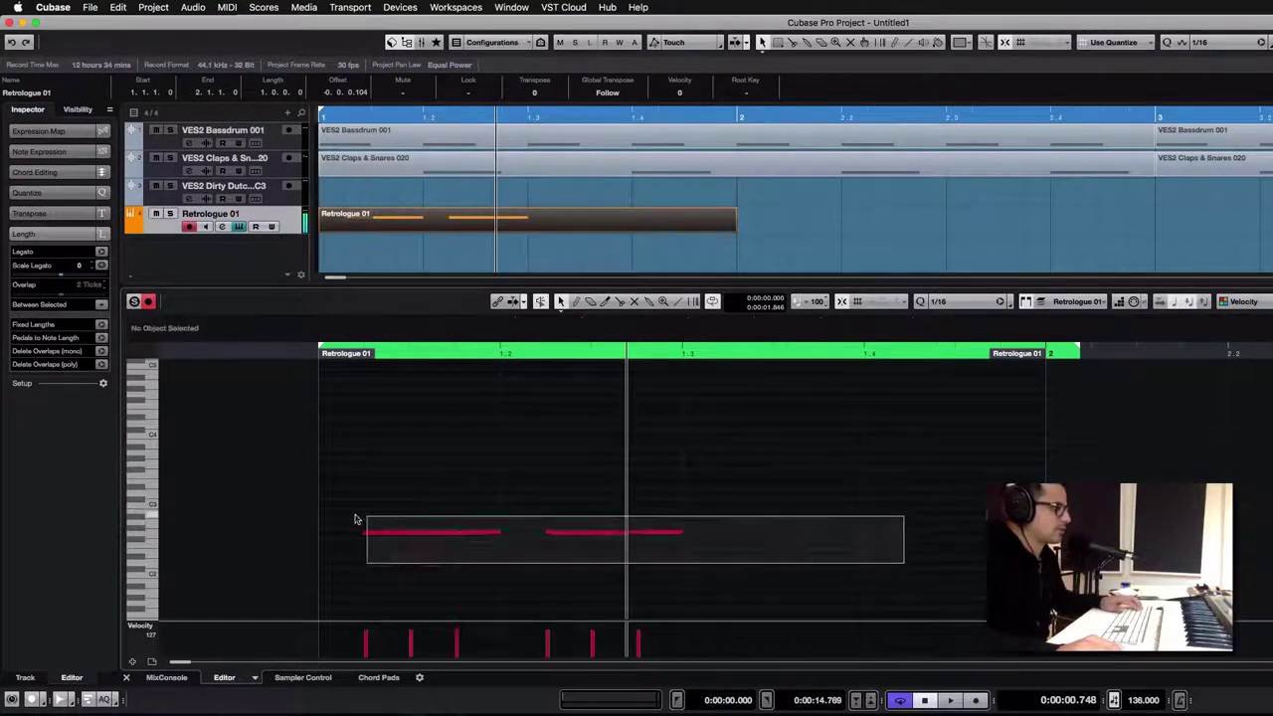
left_click_drag(386, 536, 751, 539)
left_click(782, 563)
left_click(945, 234)
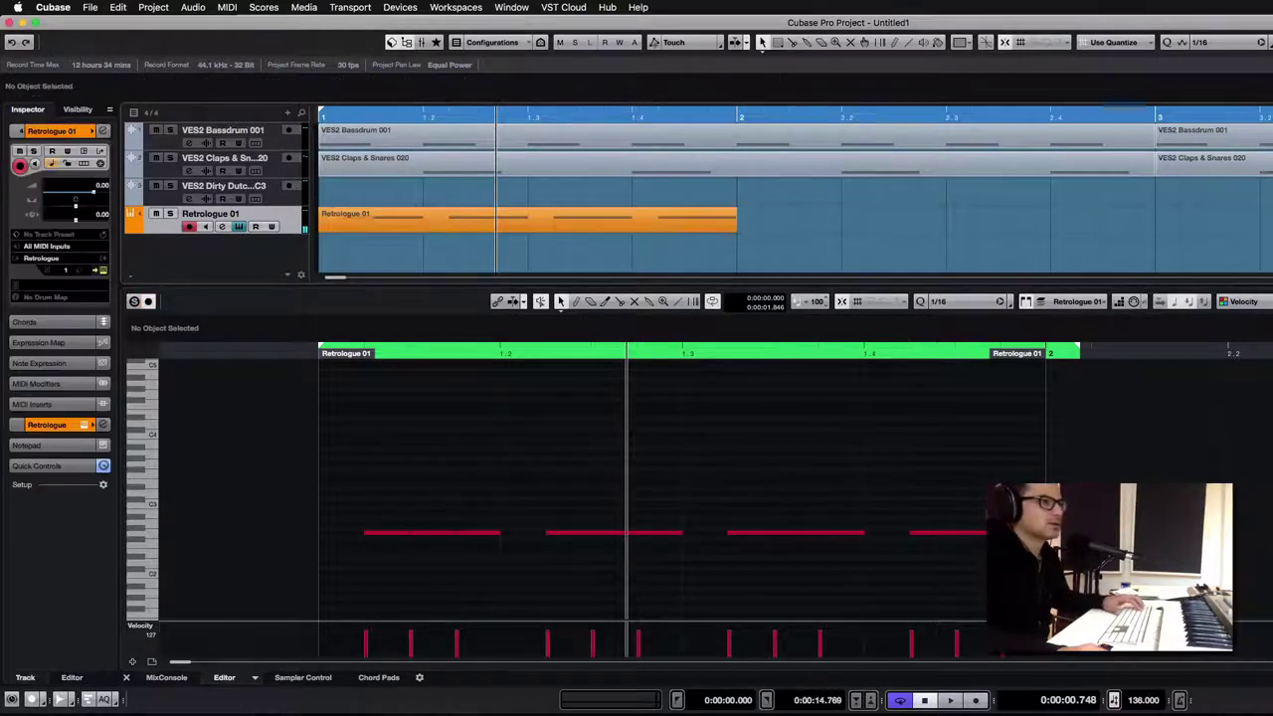
Bring the Retrologue window back into view and play the project from the start to hear the looped synth pattern.
left_click_drag(1272, 186, 569, 177)
key("g")
key("g")
key("g")
key("g")
key("g")
key("comma")
key("space")
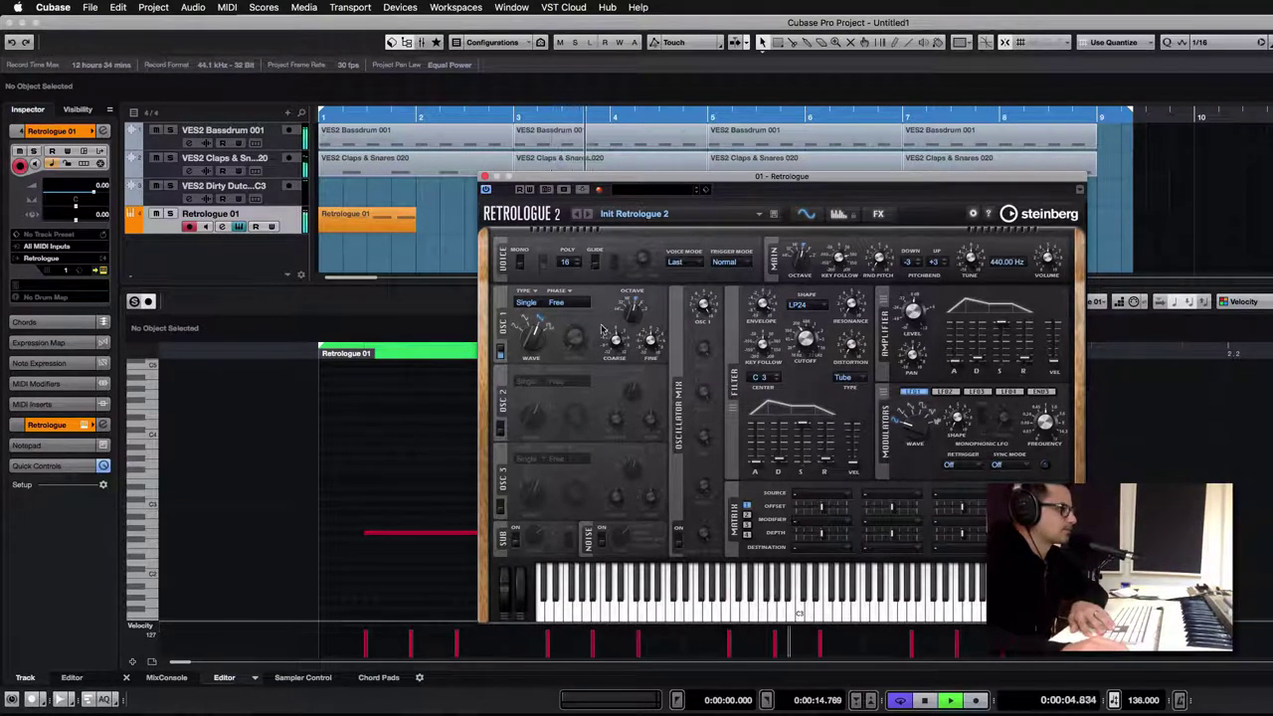
key("space")
key("comma")
key("space")
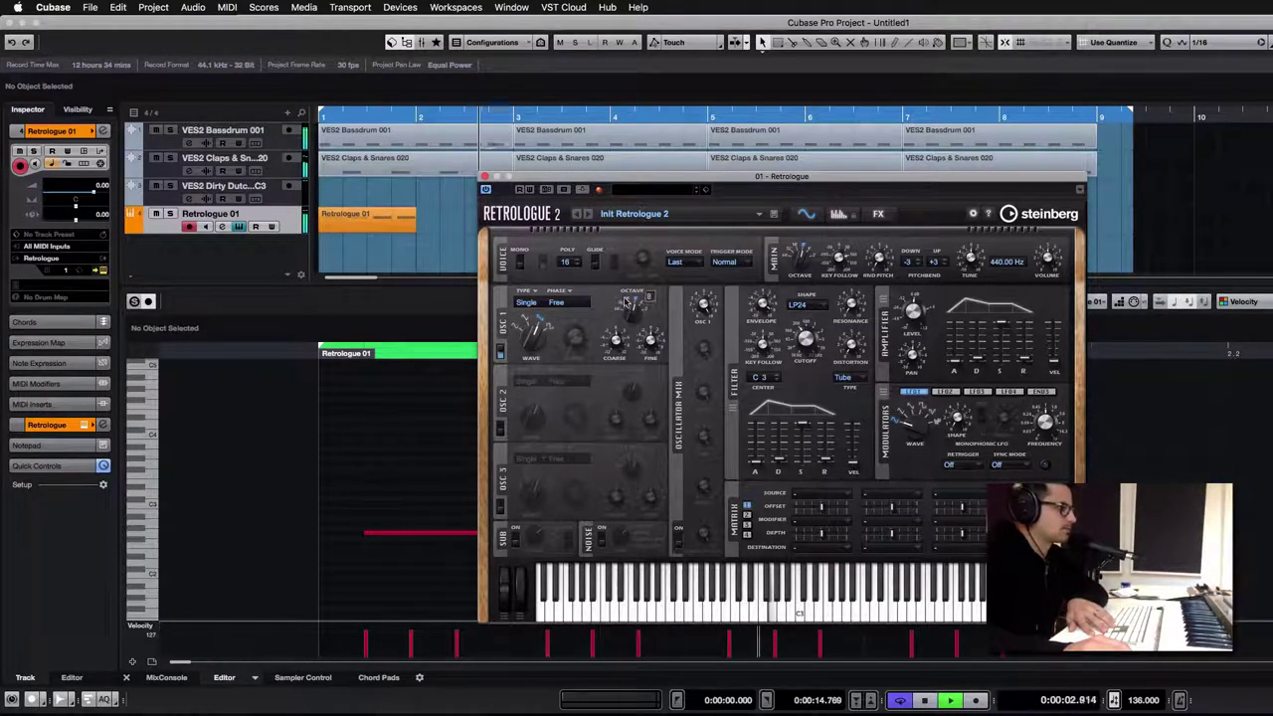
key("space")
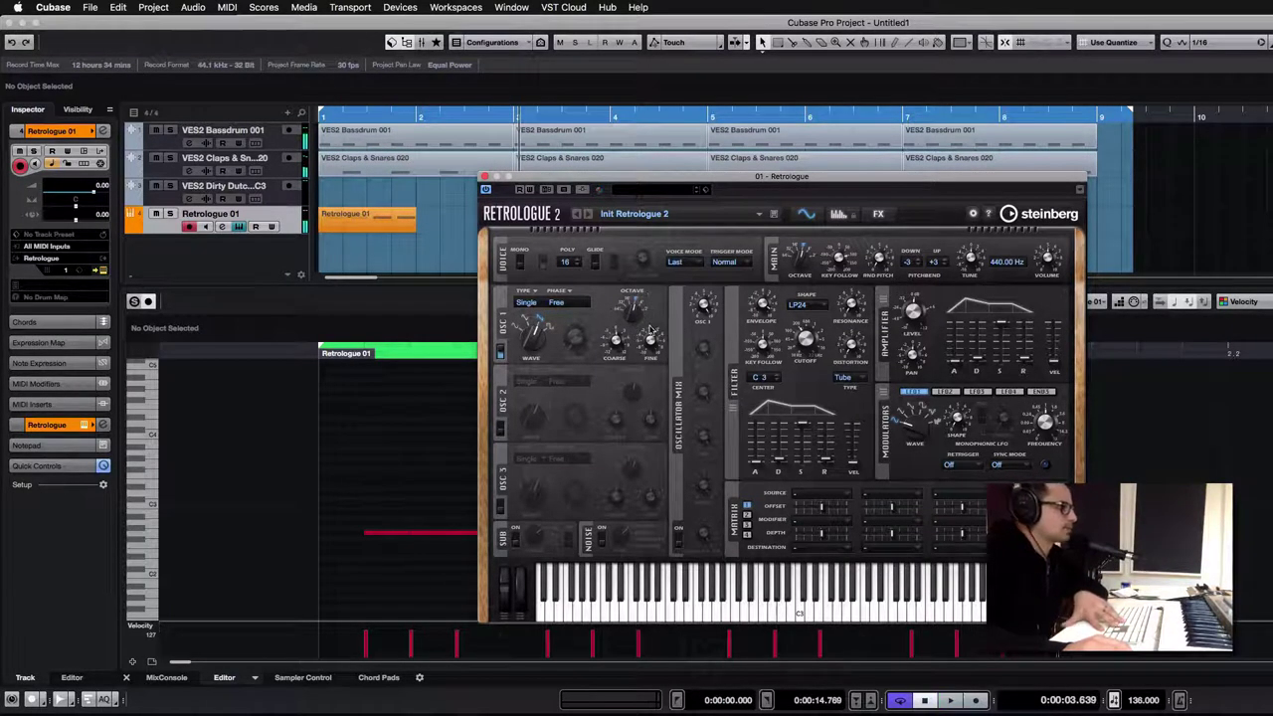
Shorten the independent loop to end exactly at bar 2, moving the Retrologue window out of the way and back.
left_click_drag(621, 182, 1272, 173)
left_click_drag(1079, 347, 1104, 325)
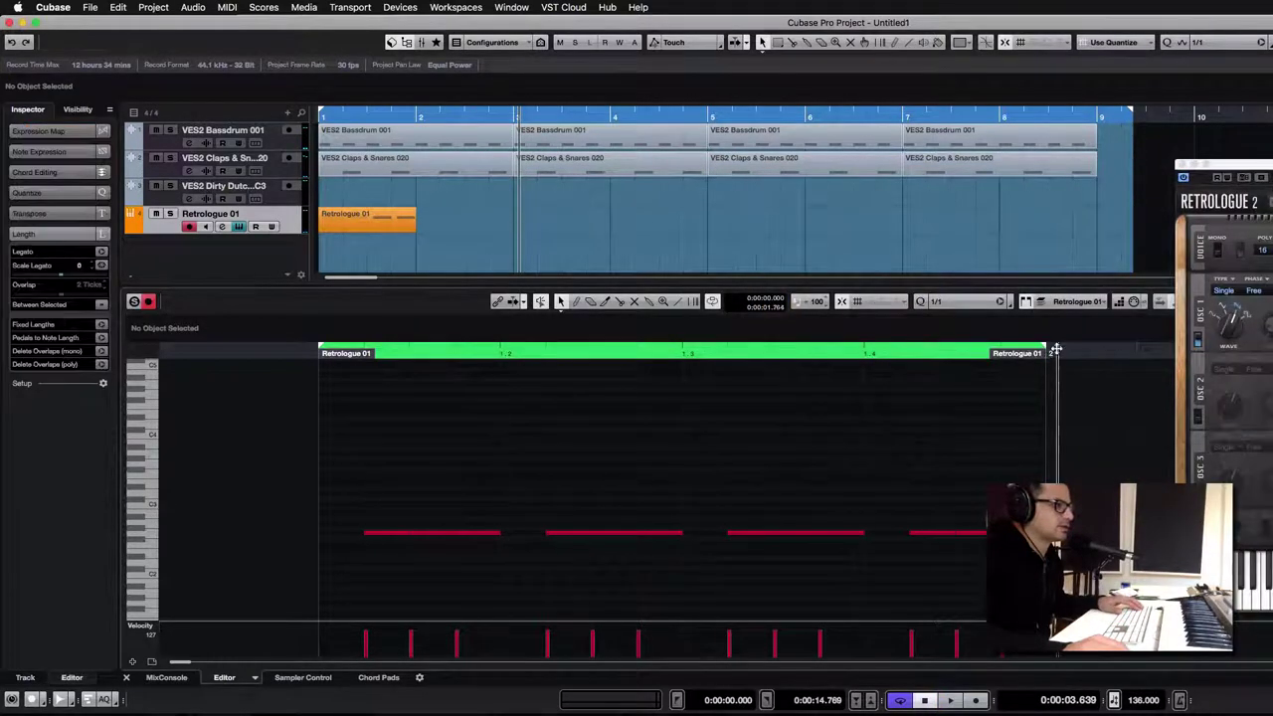
left_click_drag(1272, 171, 662, 165)
During playback, lower the filter envelope's sustain fully and slightly adjust its decay and the filter cutoff.
key("space")
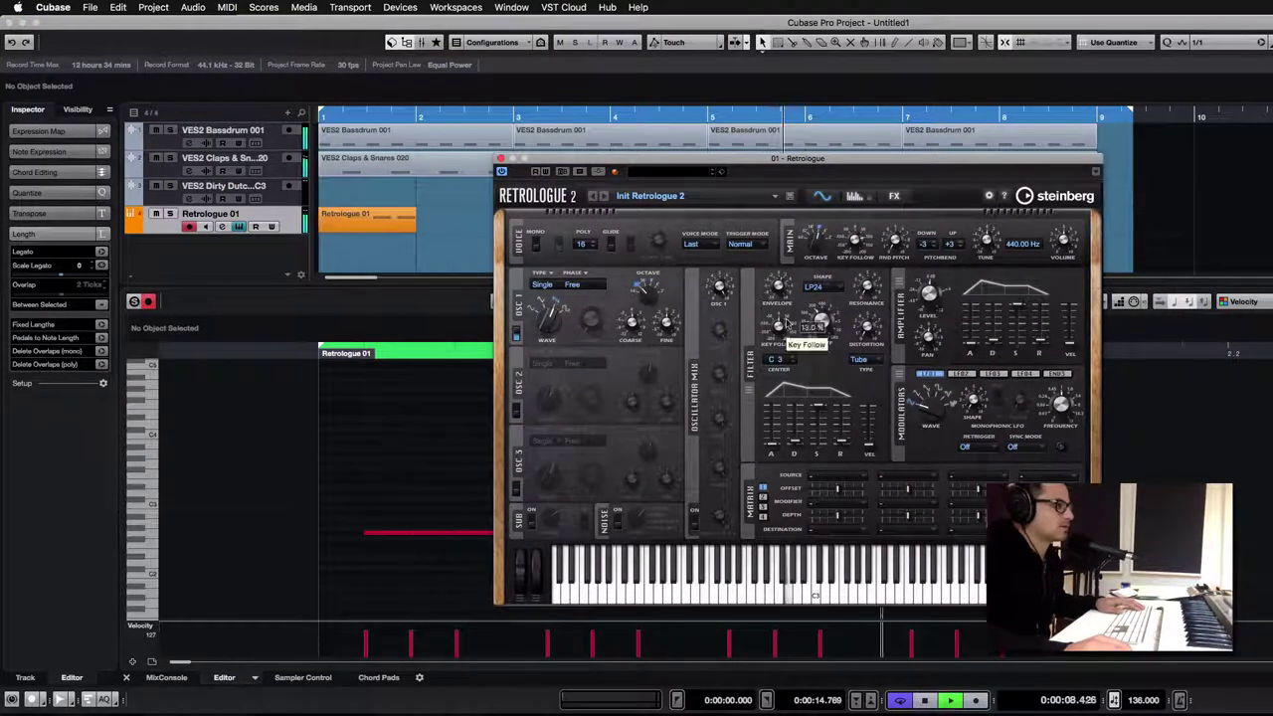
left_click_drag(819, 406, 825, 478)
left_click_drag(797, 430, 797, 435)
left_click_drag(831, 332, 832, 329)
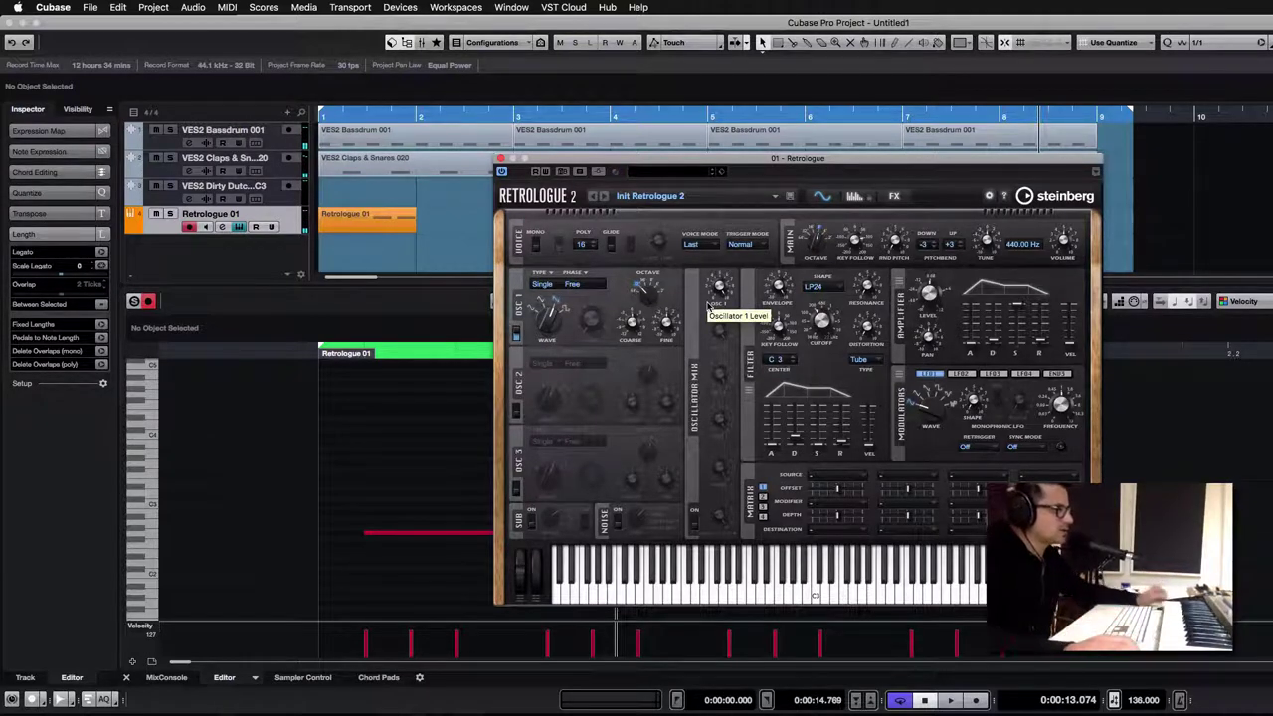
Set oscillator 1's phase to a fixed 161° and play the project briefly to audition it.
left_click(585, 287)
left_click(587, 288)
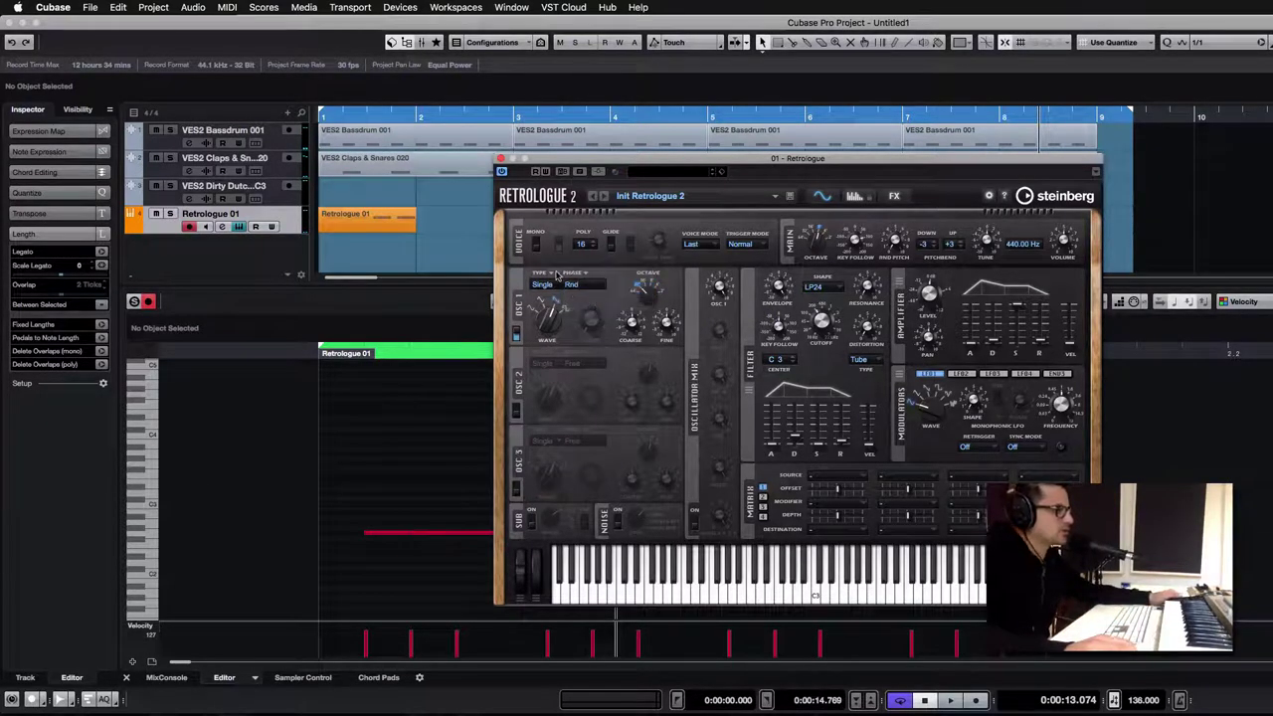
left_click(572, 286)
left_click(605, 291)
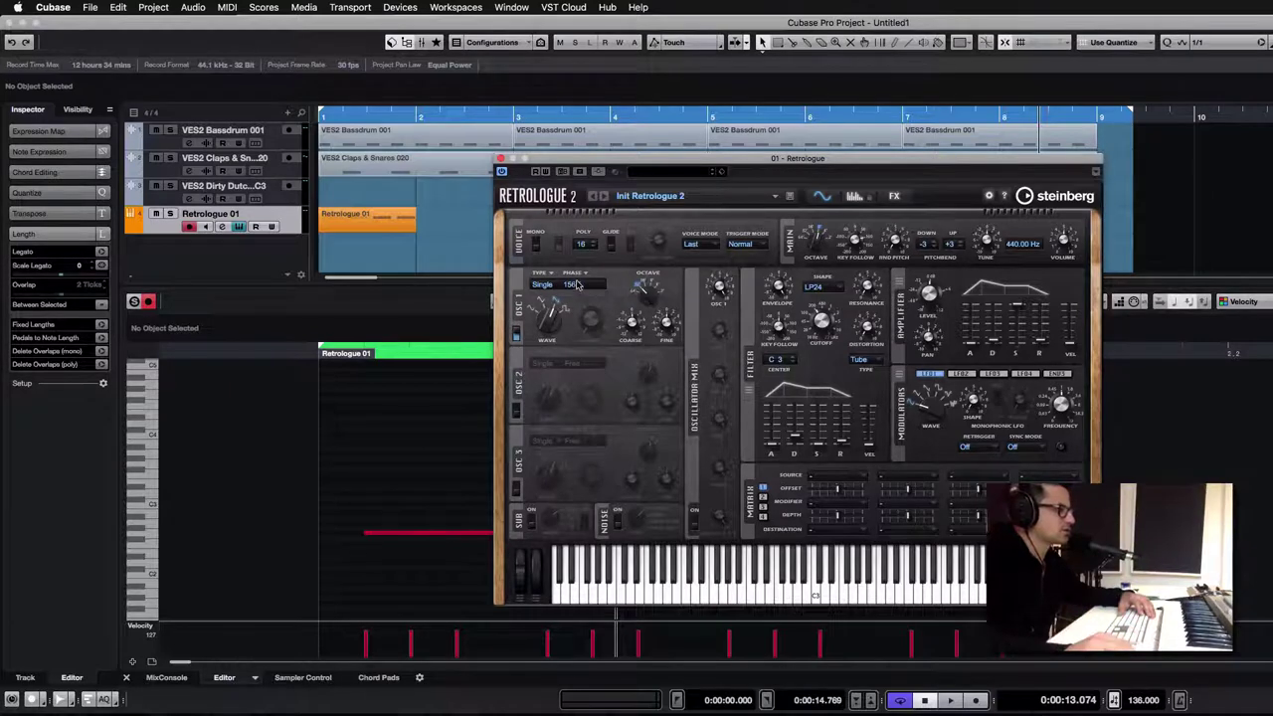
key("space")
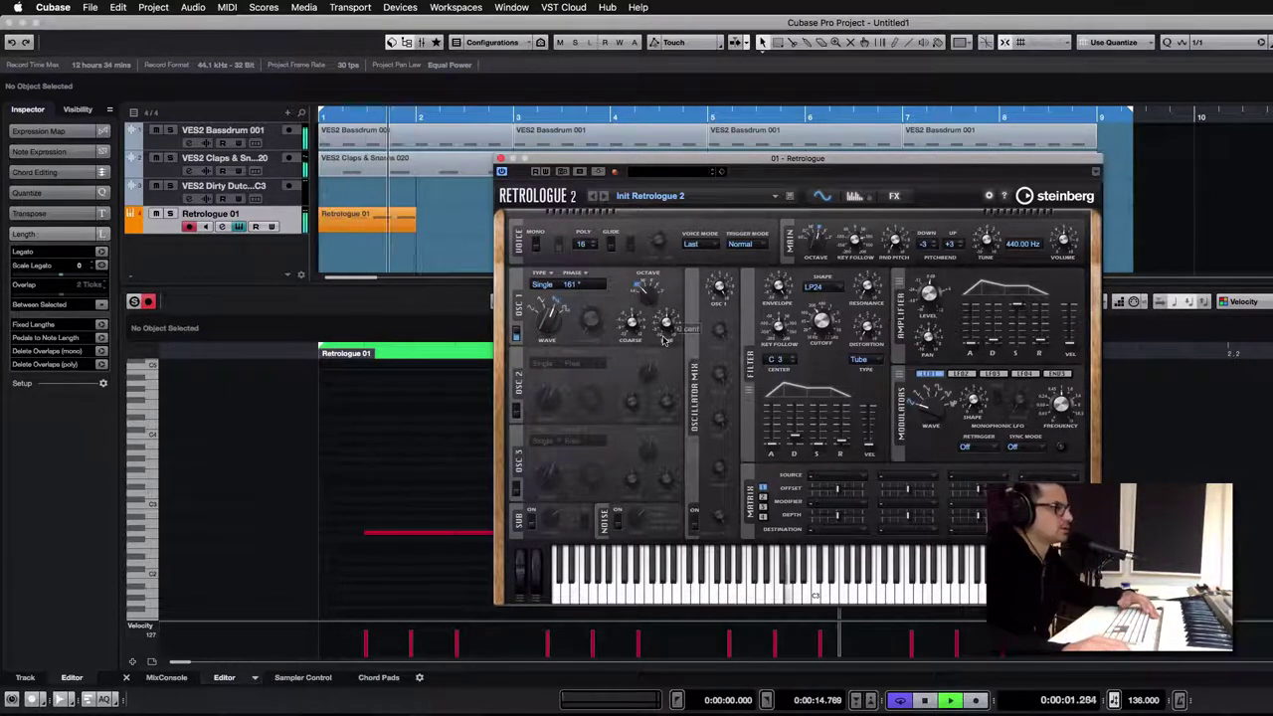
key("space")
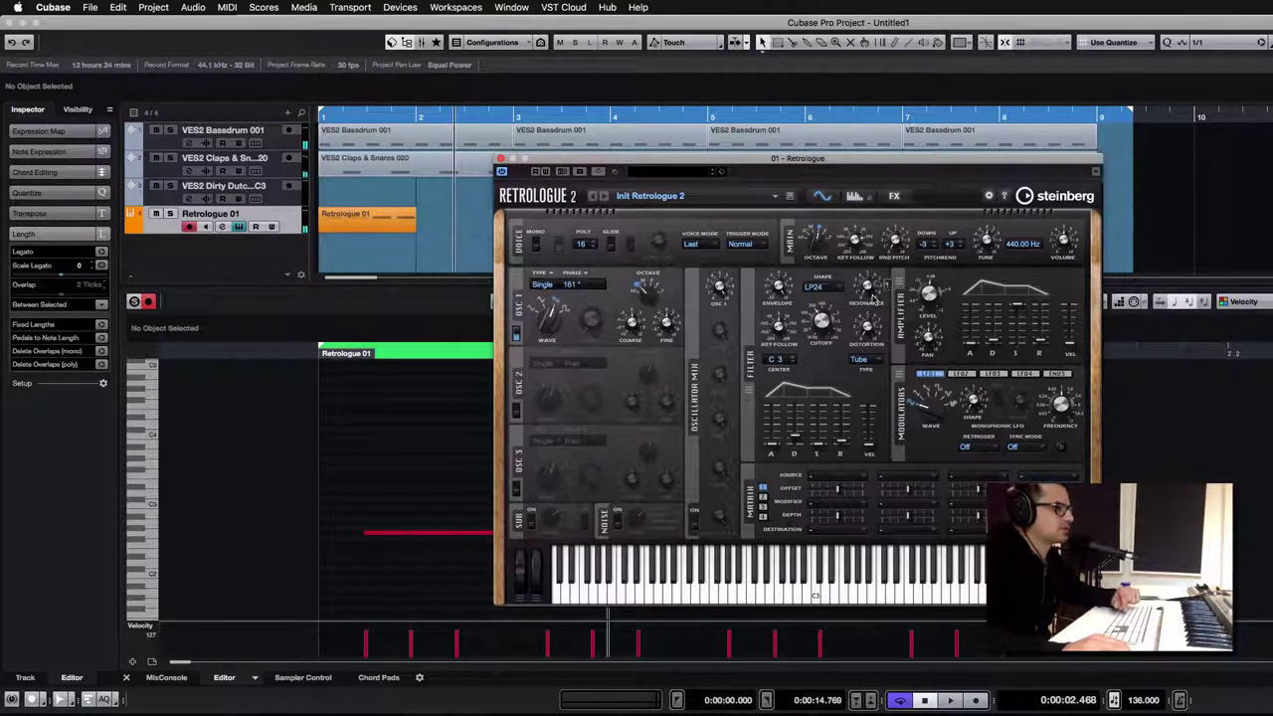
Adjust the filter resonance, compare low-pass filter shapes during playback from the start, and set the shape to LP12.
left_click_drag(873, 300, 866, 325)
key("period")
key("space")
left_click(814, 287)
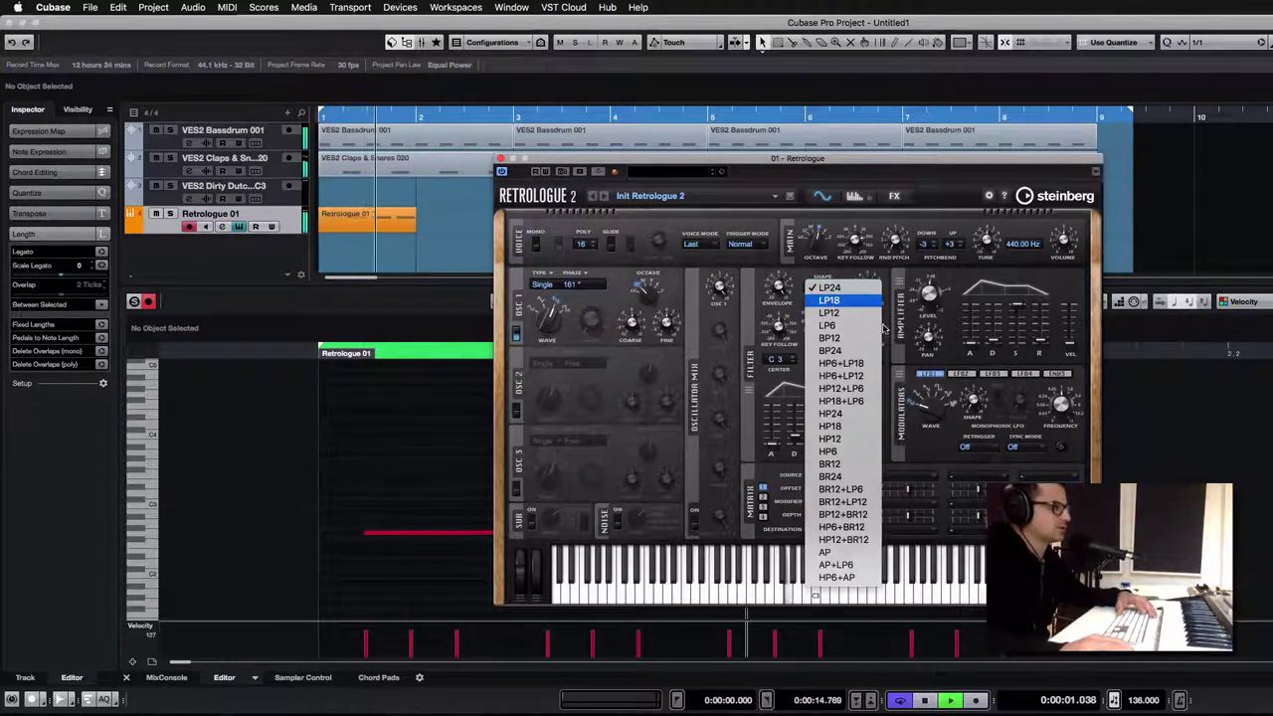
left_click(814, 304)
left_click(814, 288)
left_click(825, 313)
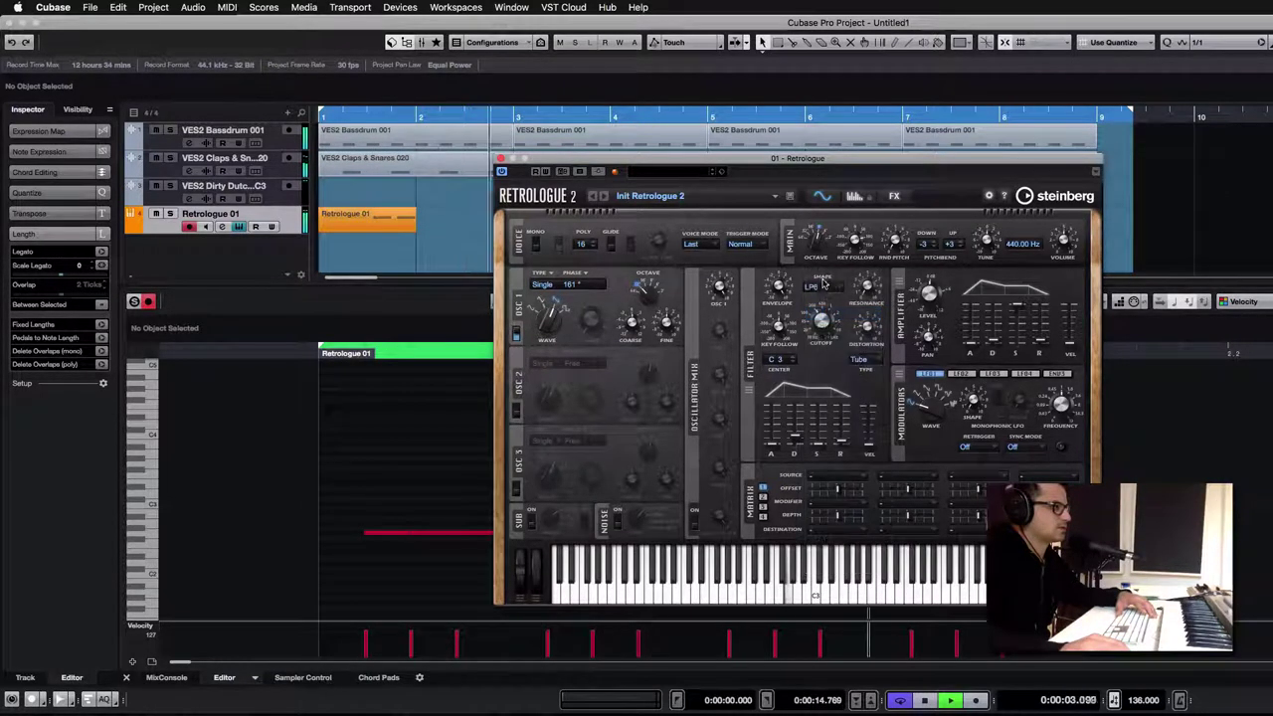
left_click(826, 287)
left_click(828, 274)
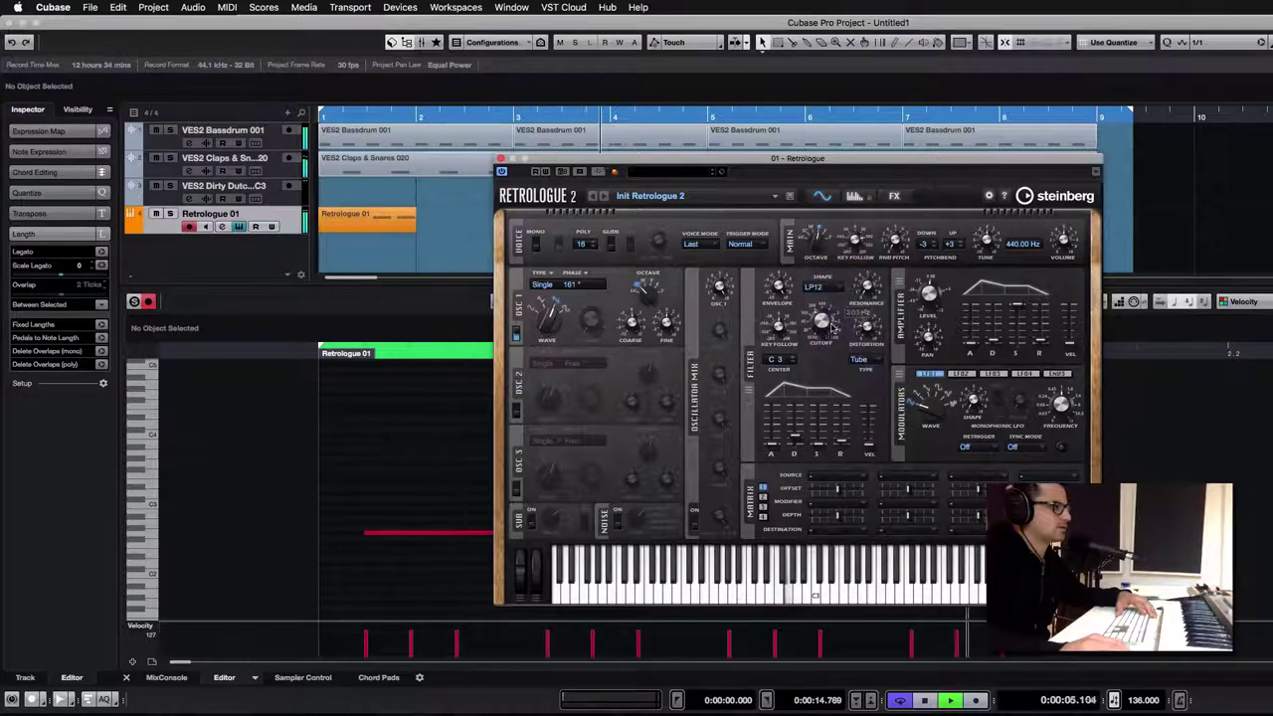
key("space")
Move the Retrologue window aside to uncover the arrangement and the note editor.
left_click(435, 192)
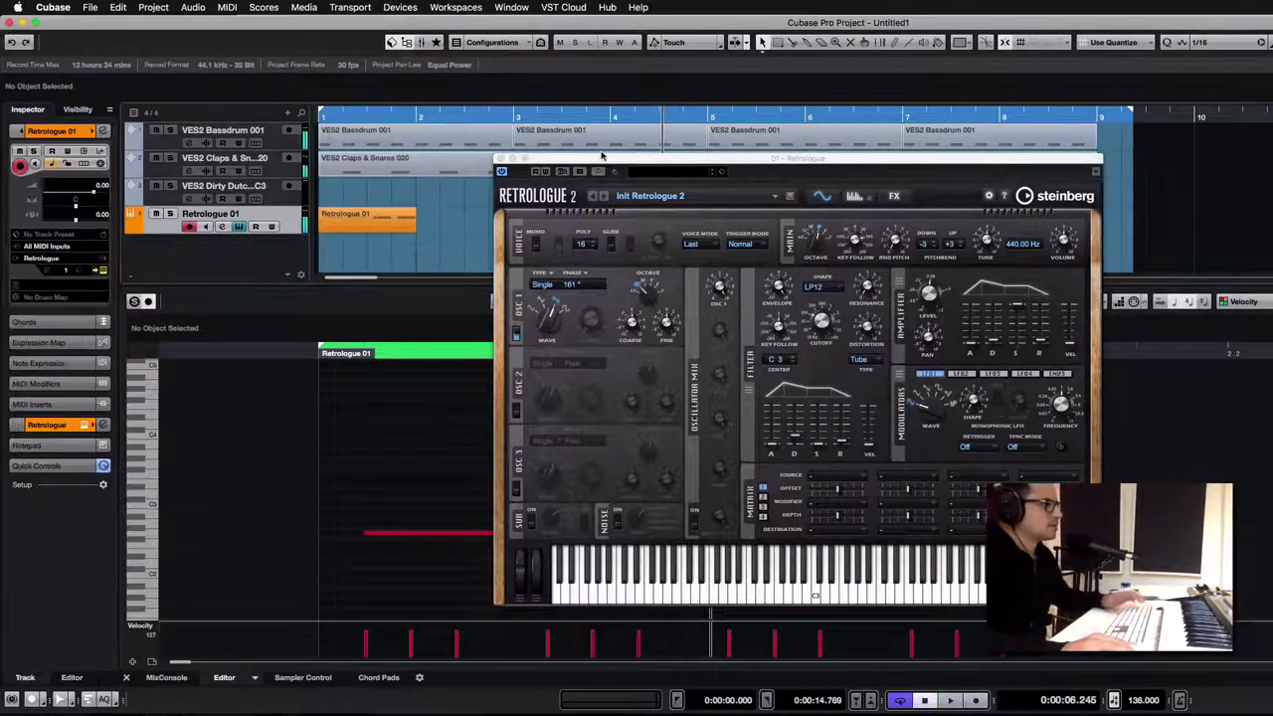
left_click_drag(584, 152, 948, 142)
left_click(607, 152)
left_click_drag(601, 157, 982, 153)
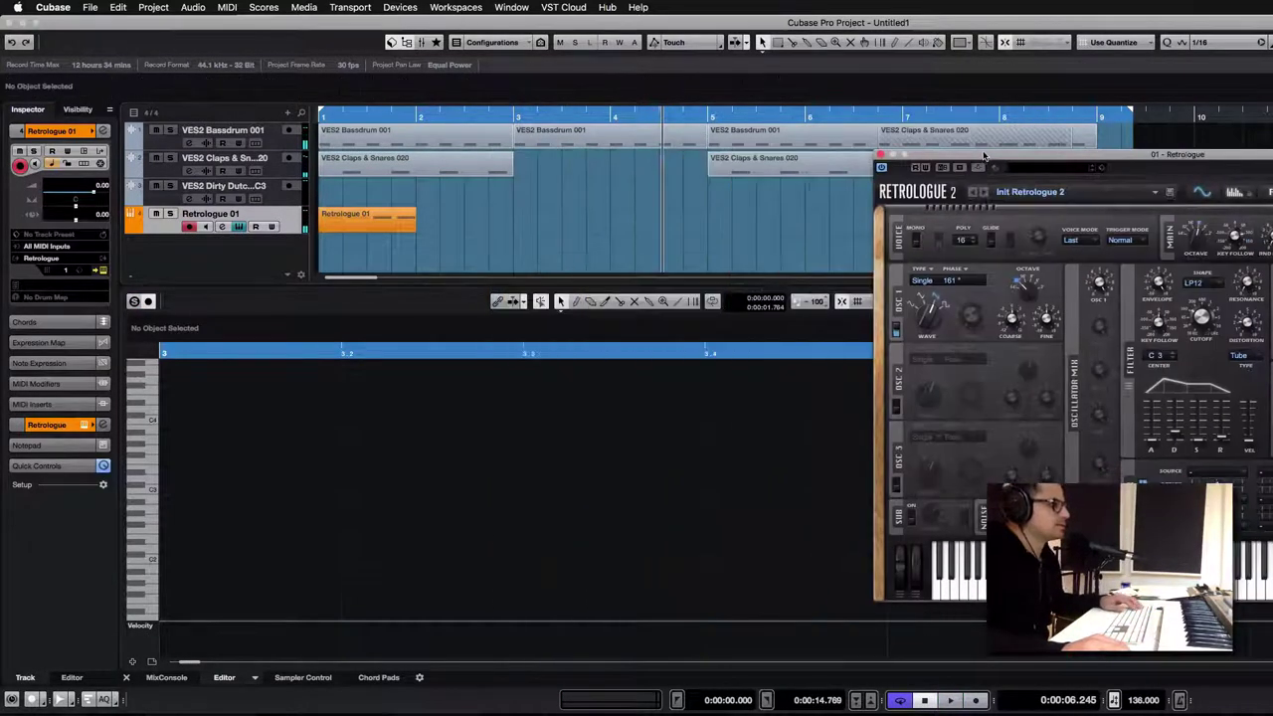
Open the Retrologue part in the Key Editor and examine its G2 notes around beat 1 up close.
left_click(368, 219)
left_click(448, 540)
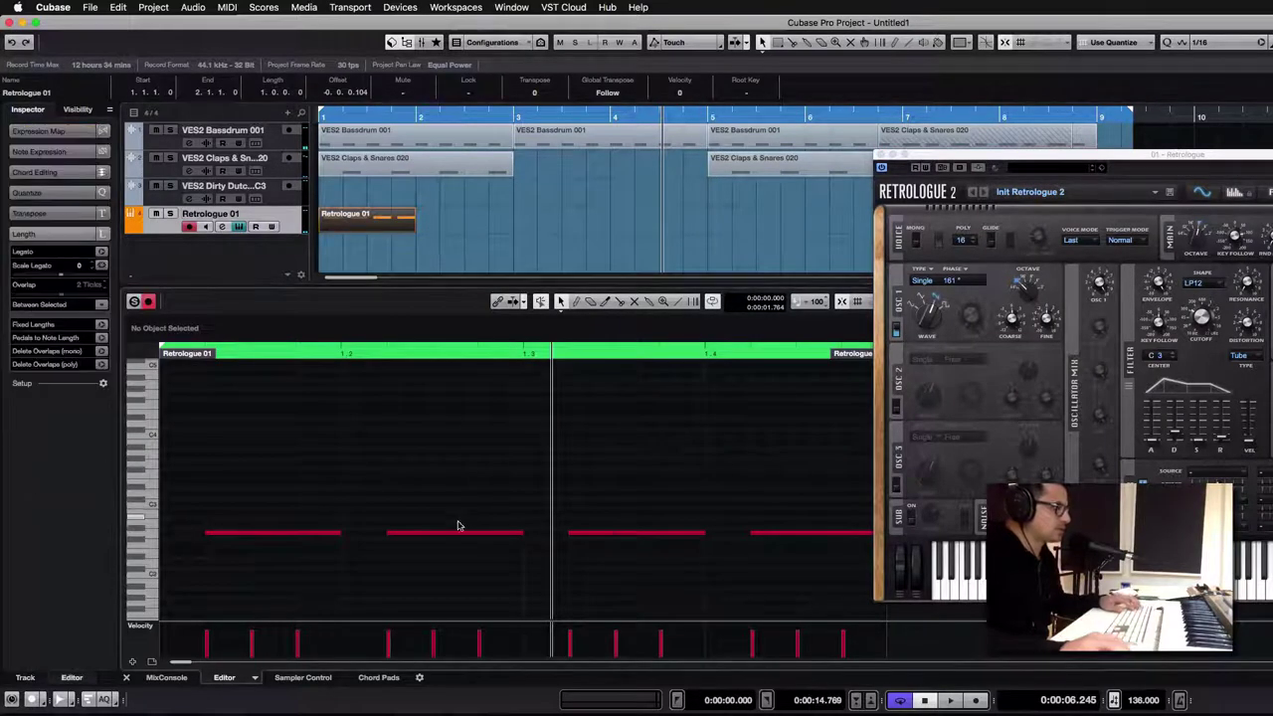
key("super+a")
key("h")
key("h")
key("h")
key("h")
key("h")
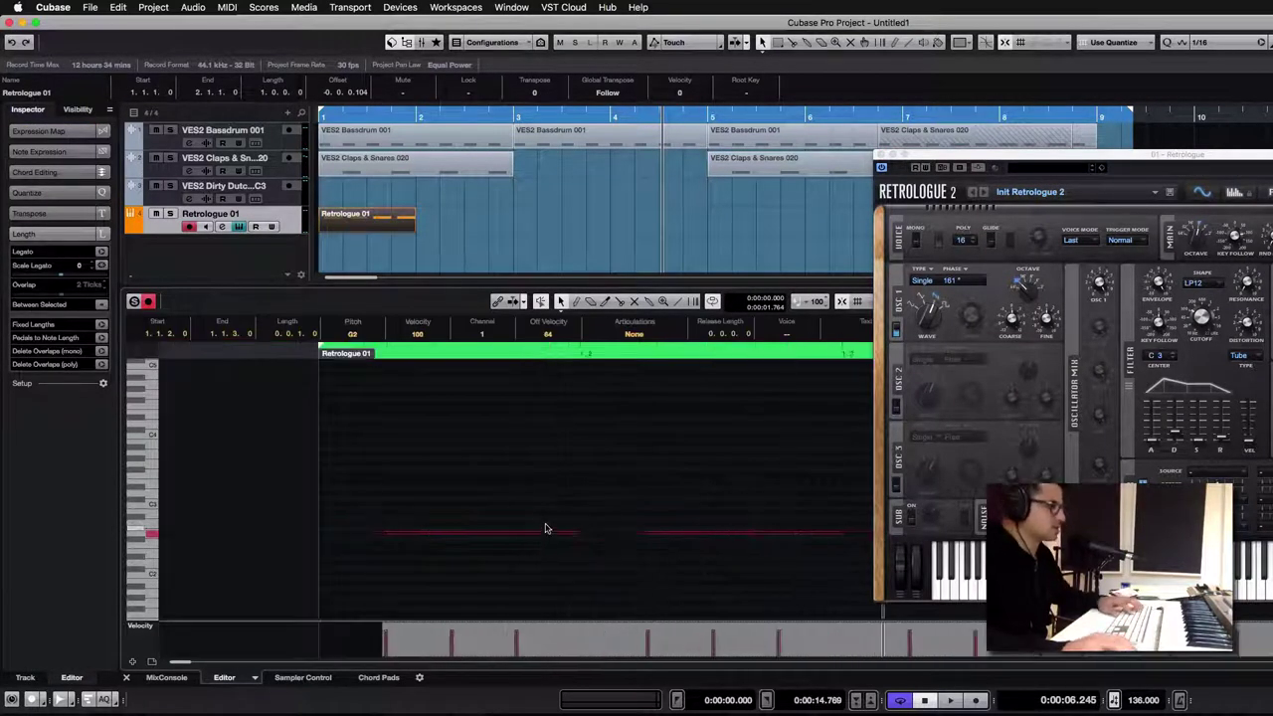
left_click_drag(524, 483, 5, 492)
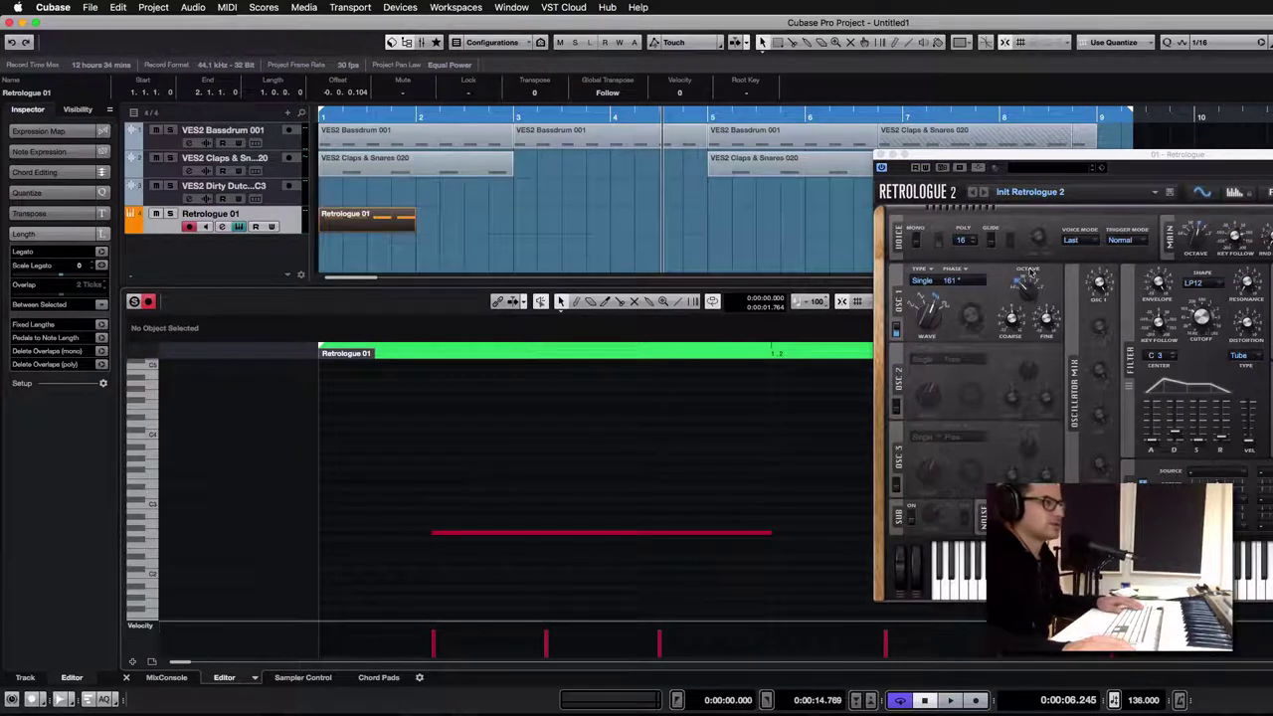
Move the Retrologue part from bar 1 to bar 2 and switch off the editor's independent loop.
left_click(220, 236)
left_click_drag(431, 225, 529, 225)
left_click(466, 351)
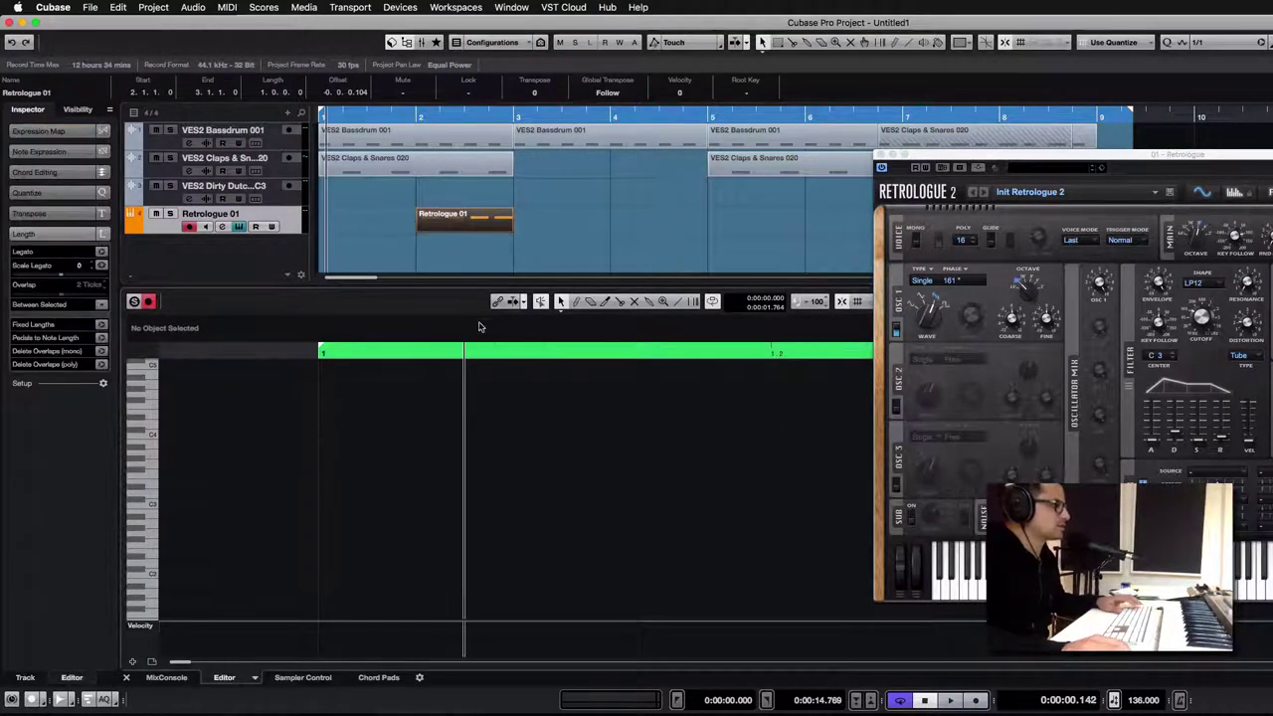
left_click(480, 346)
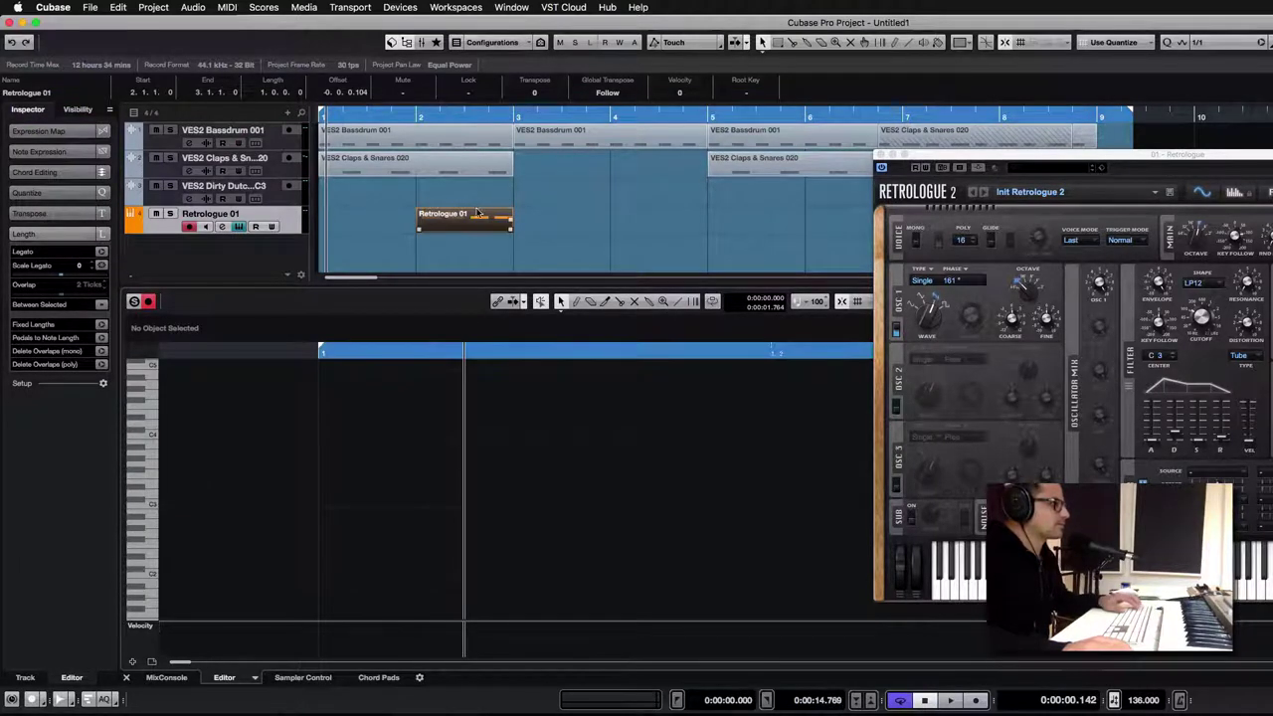
Create a one-bar part at bar 1 of the Retrologue track and enter a one-beat G2 note at its start.
left_click(376, 228)
left_click_drag(326, 215, 420, 220)
left_click(314, 470)
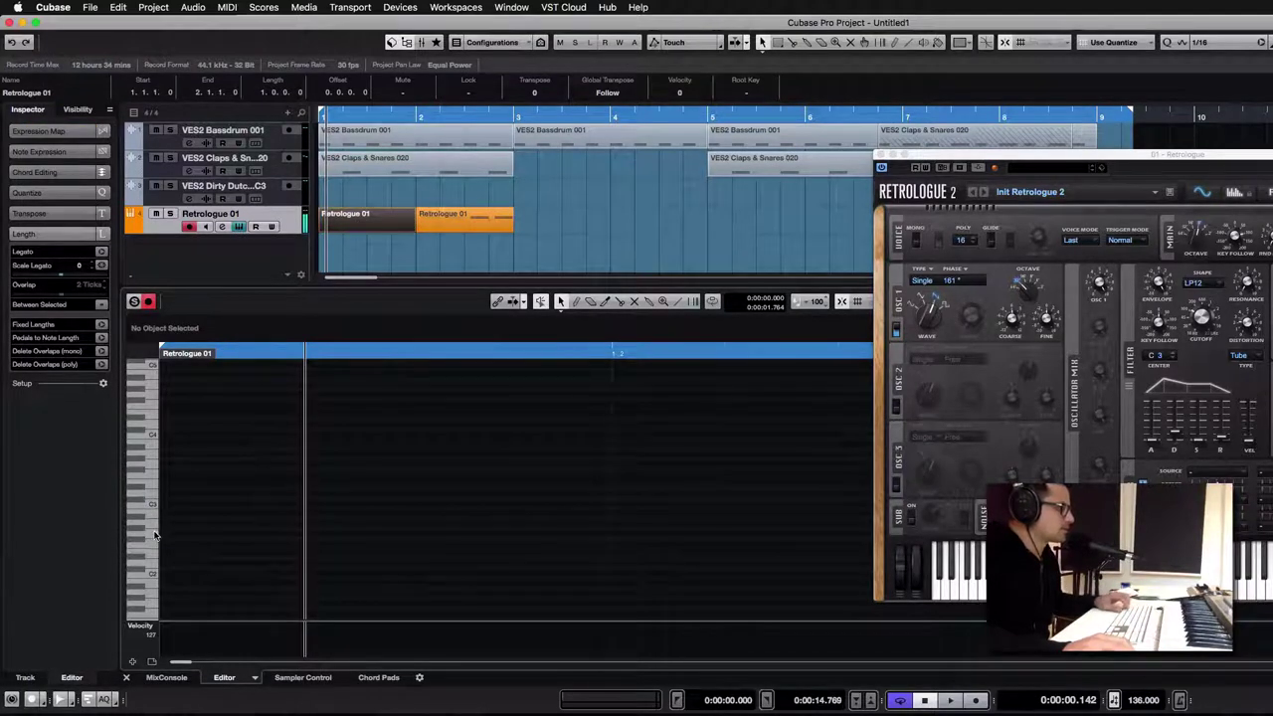
left_click_drag(160, 532, 596, 527)
Close the Retrologue window and delete the misplaced claps part overlapping the end of the bass drum track.
left_click(881, 155)
left_click(858, 138)
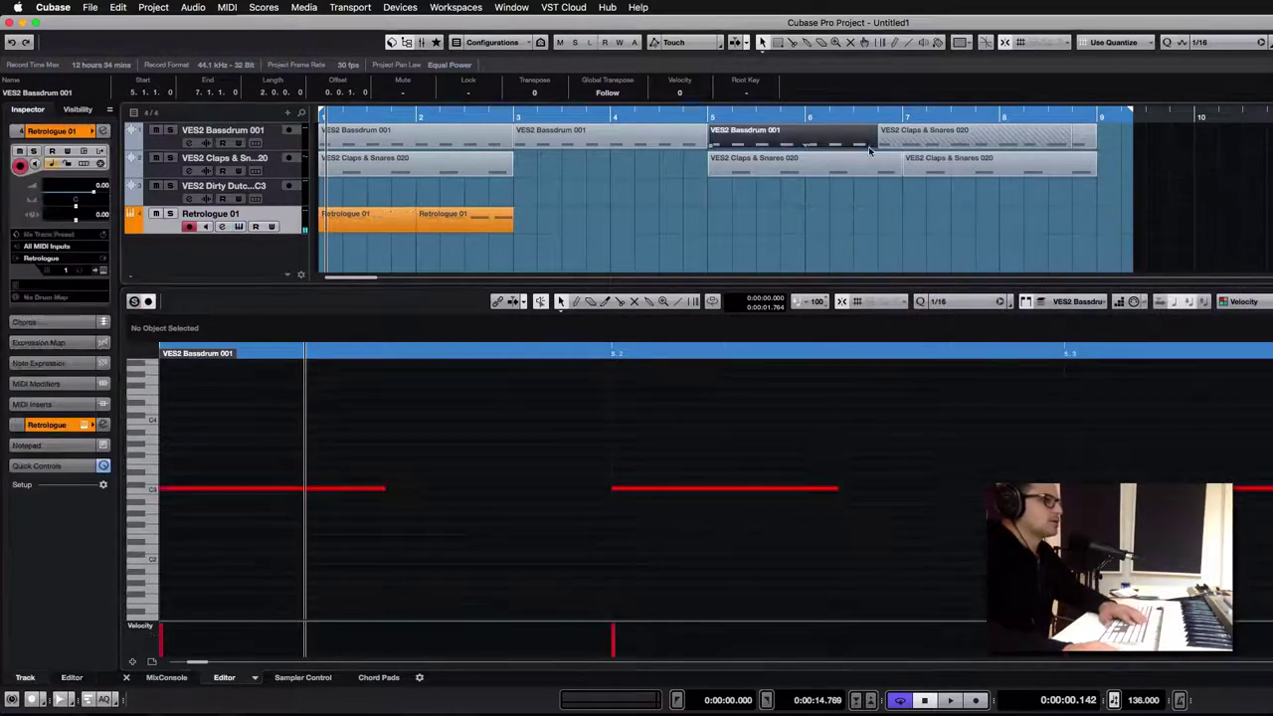
left_click(890, 137)
key("Delete")
Render the bar 1 Retrologue part in place and select the rendered audio event.
left_click(668, 212)
left_click(398, 221)
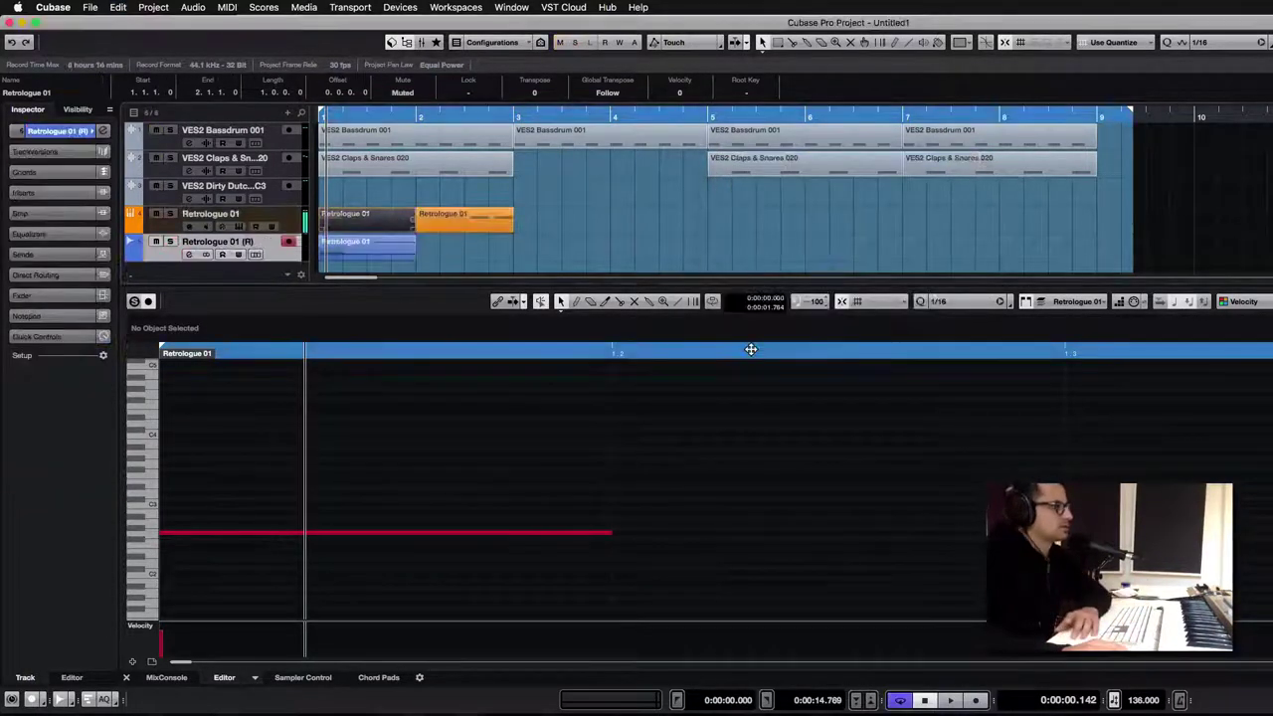
left_click(410, 254)
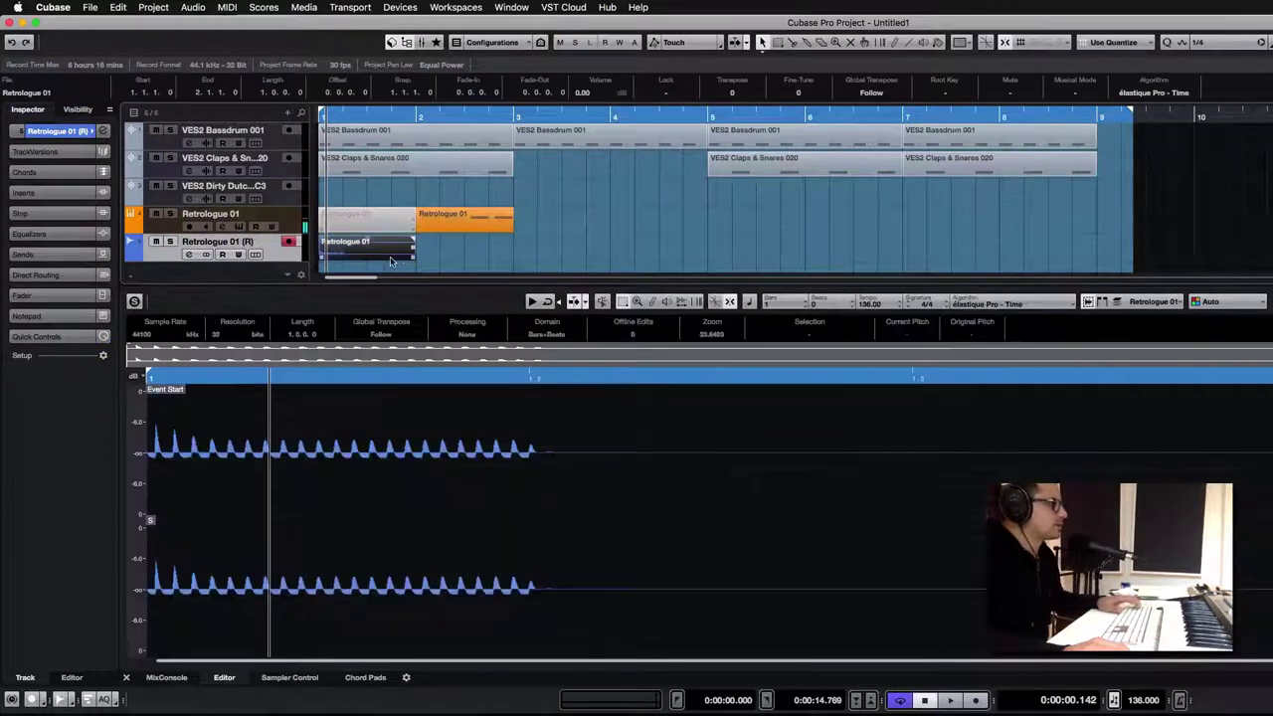
Shorten the rendered Retrologue audio event so it ends at 1.2.3.
left_click_drag(408, 259, 351, 260)
left_click(365, 265)
key("h")
key("h")
key("h")
key("h")
key("h")
key("h")
key("h")
left_click(377, 255)
key("h")
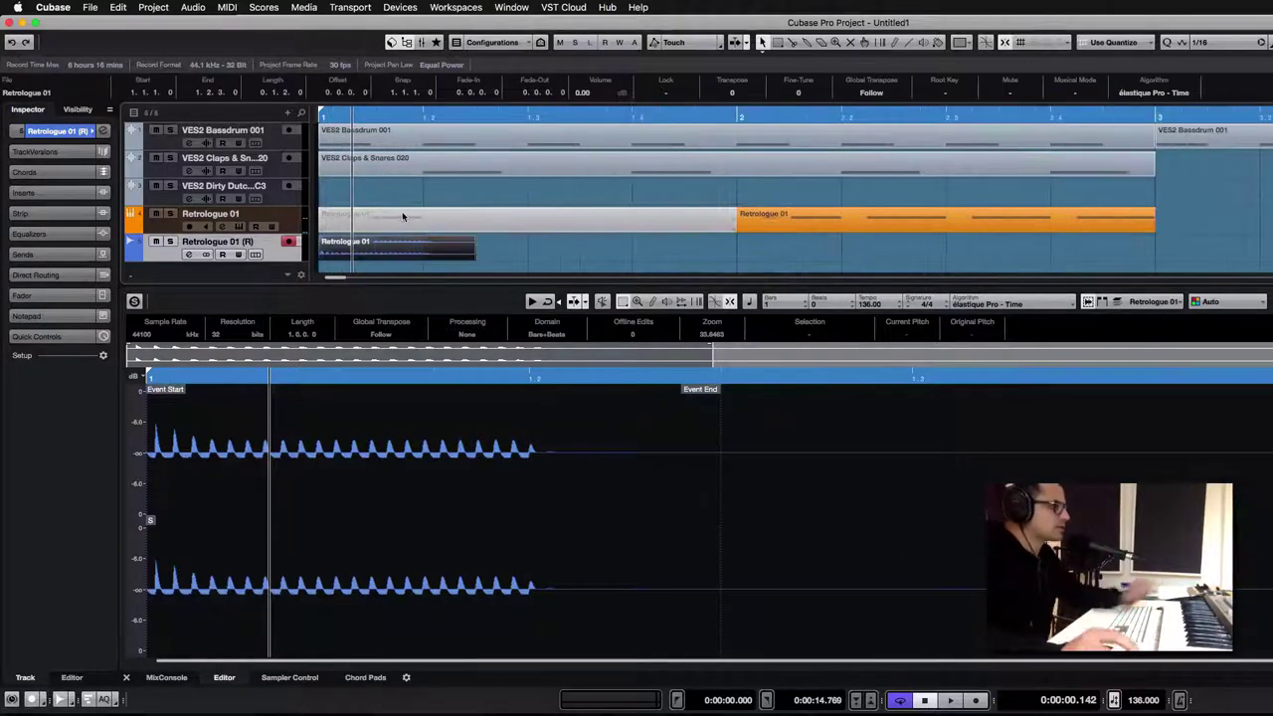
left_click(509, 254)
left_click(465, 259)
Insert the EnvelopeShaper effect on the rendered Retrologue 01 (R) audio channel.
left_click(190, 255)
left_click(417, 267)
right_click(419, 252)
left_click(352, 249)
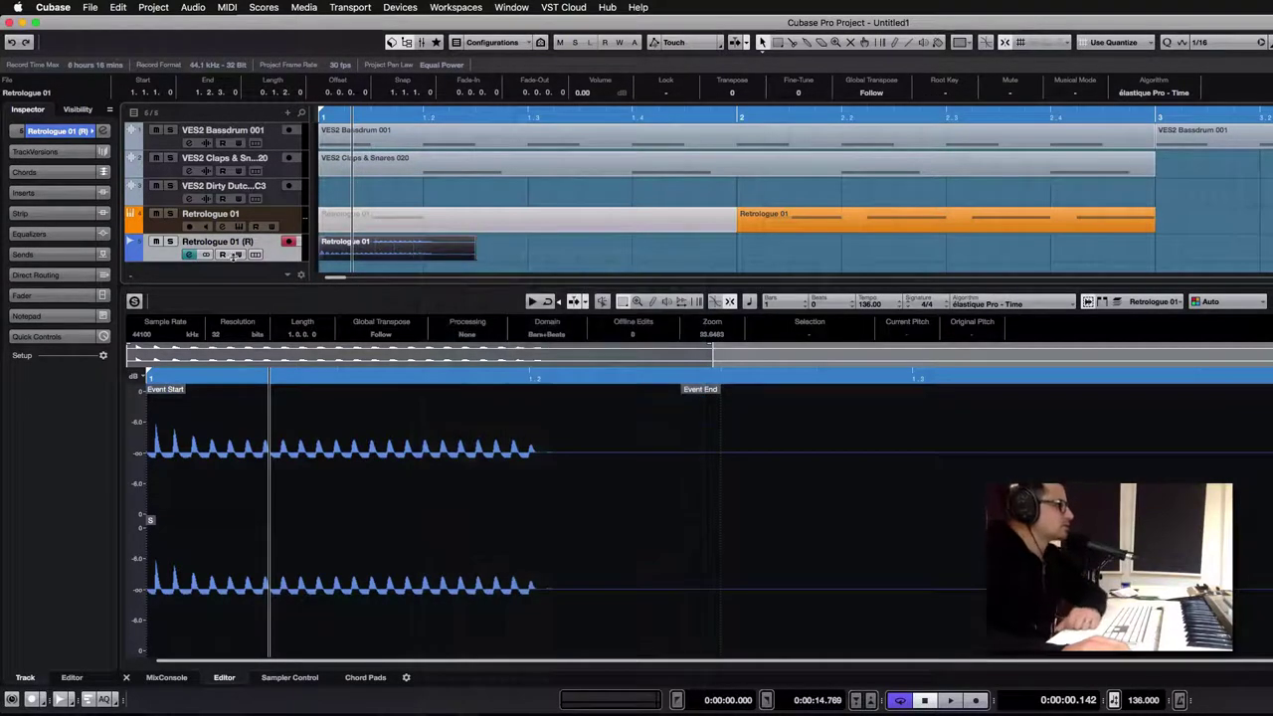
left_click(191, 254)
left_click(579, 171)
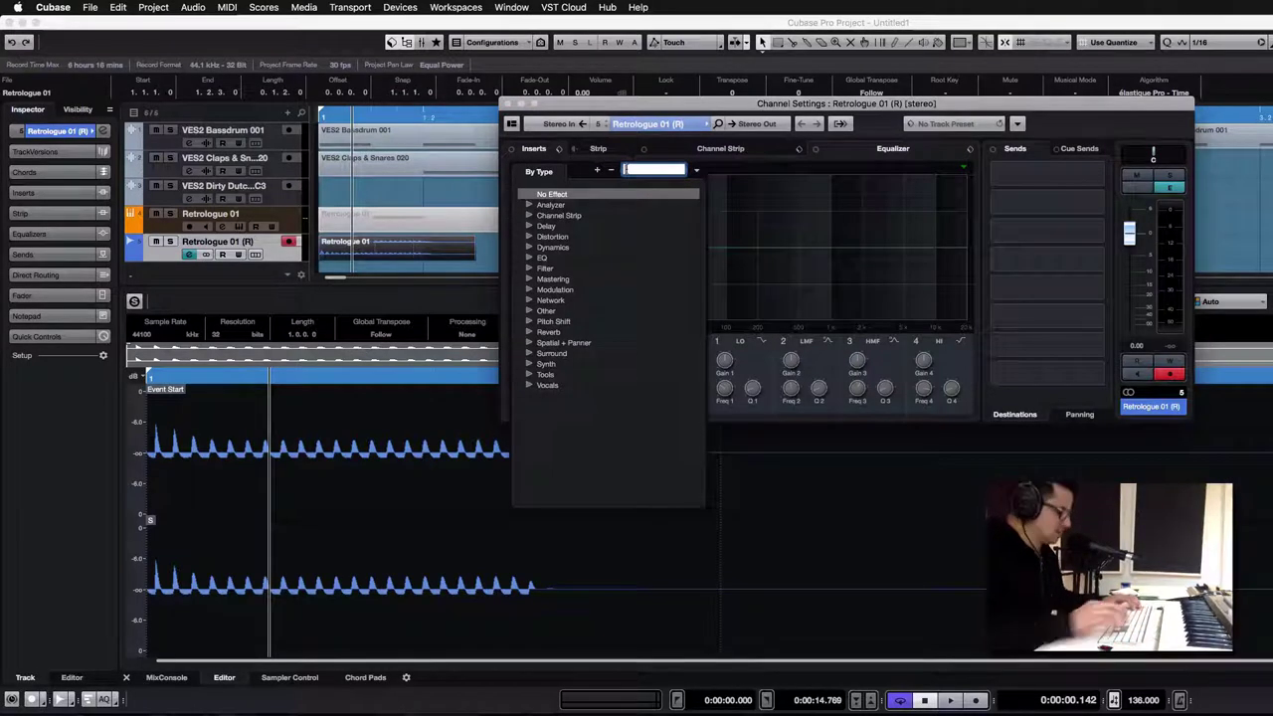
type("envelope")
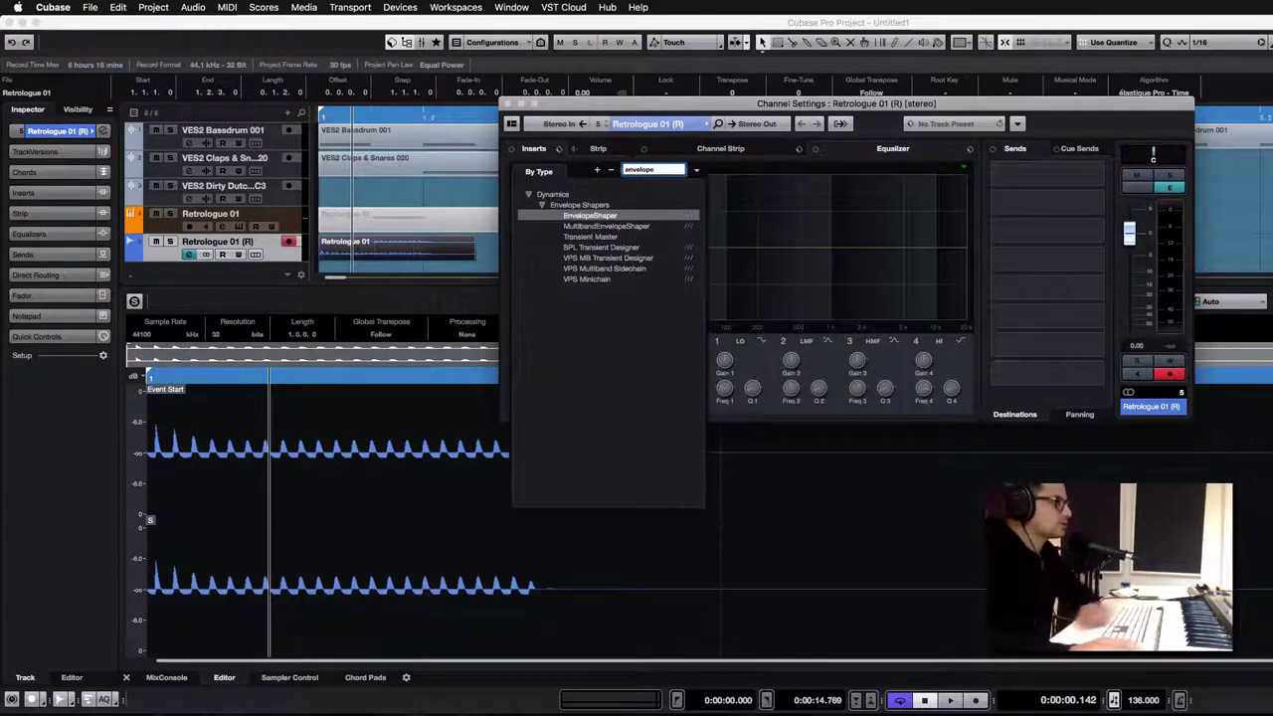
left_click(590, 216)
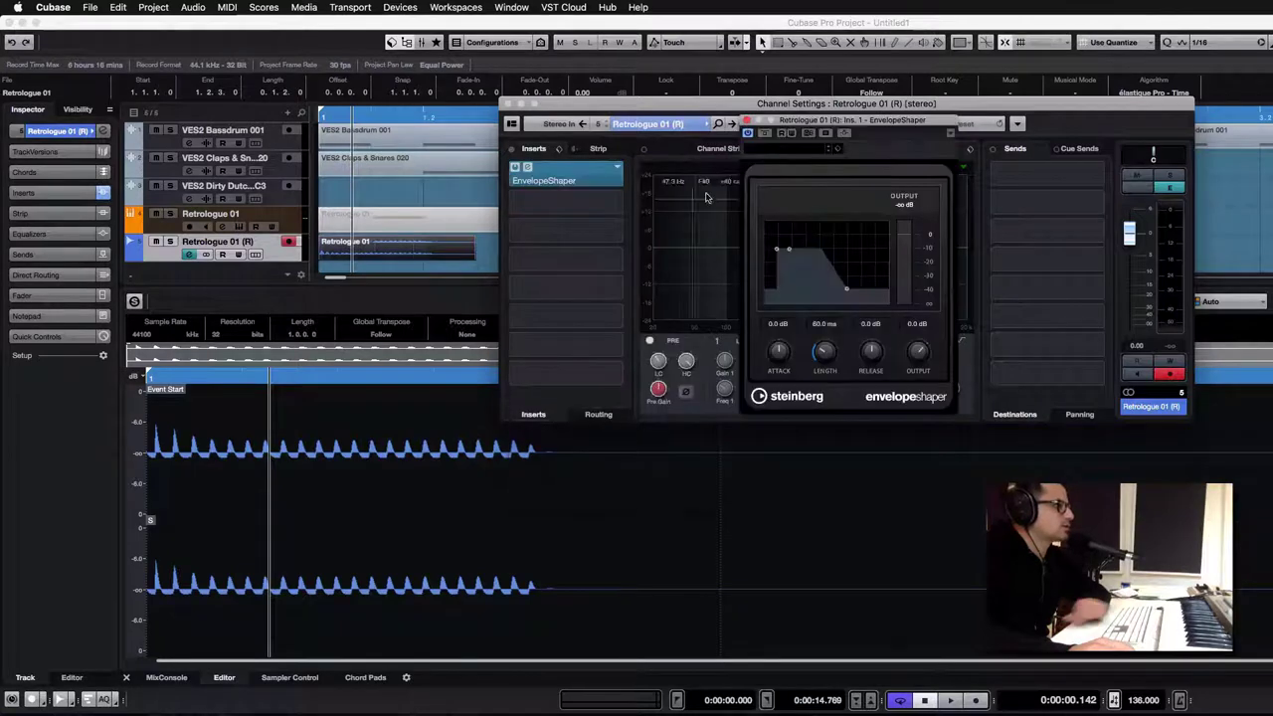
Set the EnvelopeShaper attack to 1.8 dB and release to 7.0 dB while auditioning the bass from the start.
key("space")
mouse_move(777, 248)
left_mouse_down()
mouse_move(790, 248)
mouse_move(778, 246)
left_mouse_up()
key("space")
key(".")
key("space")
key(".")
key("space")
key("space")
left_click_drag(874, 353, 876, 278)
key(".")
key("space")
key("space")
left_click_drag(866, 353, 870, 386)
key("space")
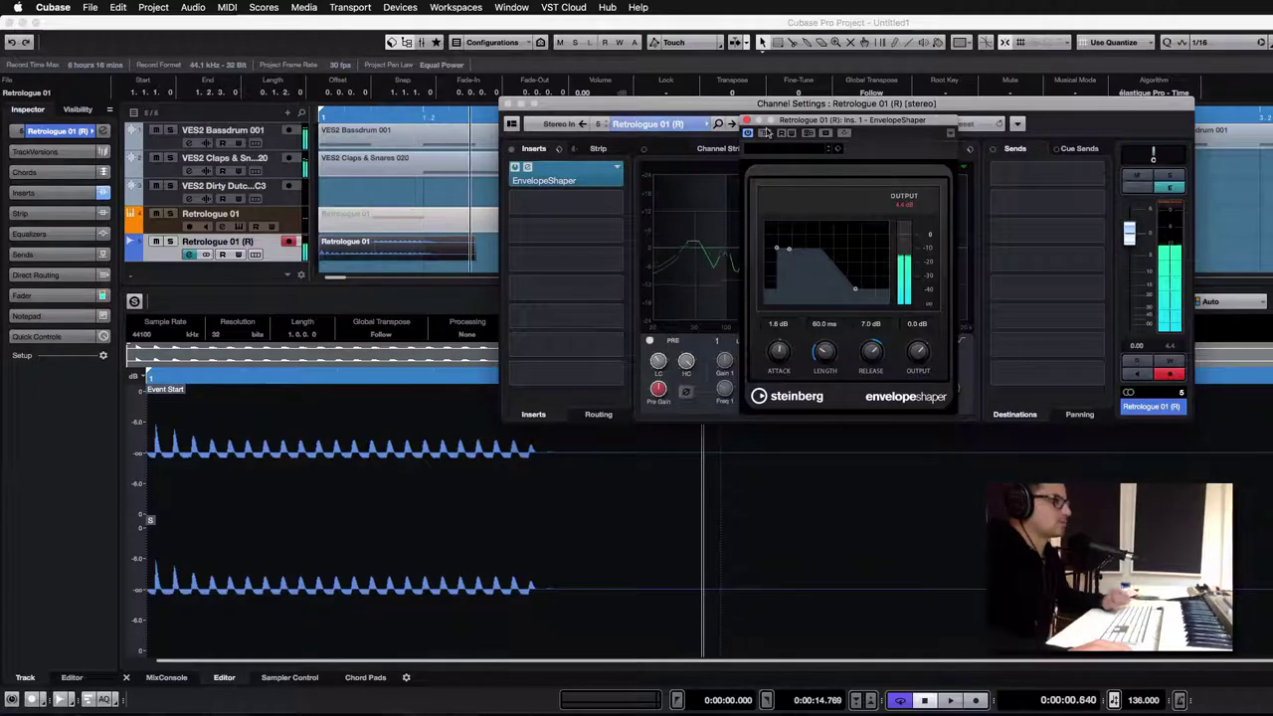
Close EnvelopeShaper, move the channel settings window aside, and render the shortened bass event in place with its effect.
left_click(748, 120)
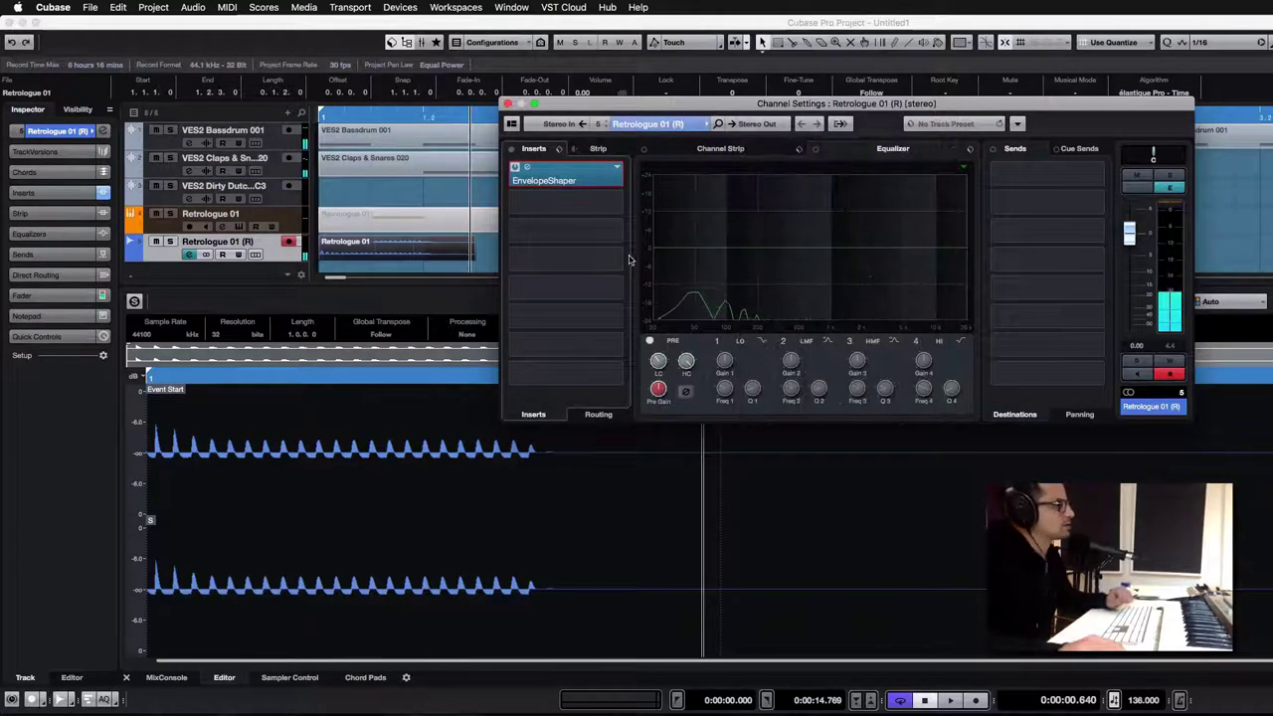
left_click_drag(605, 113, 835, 142)
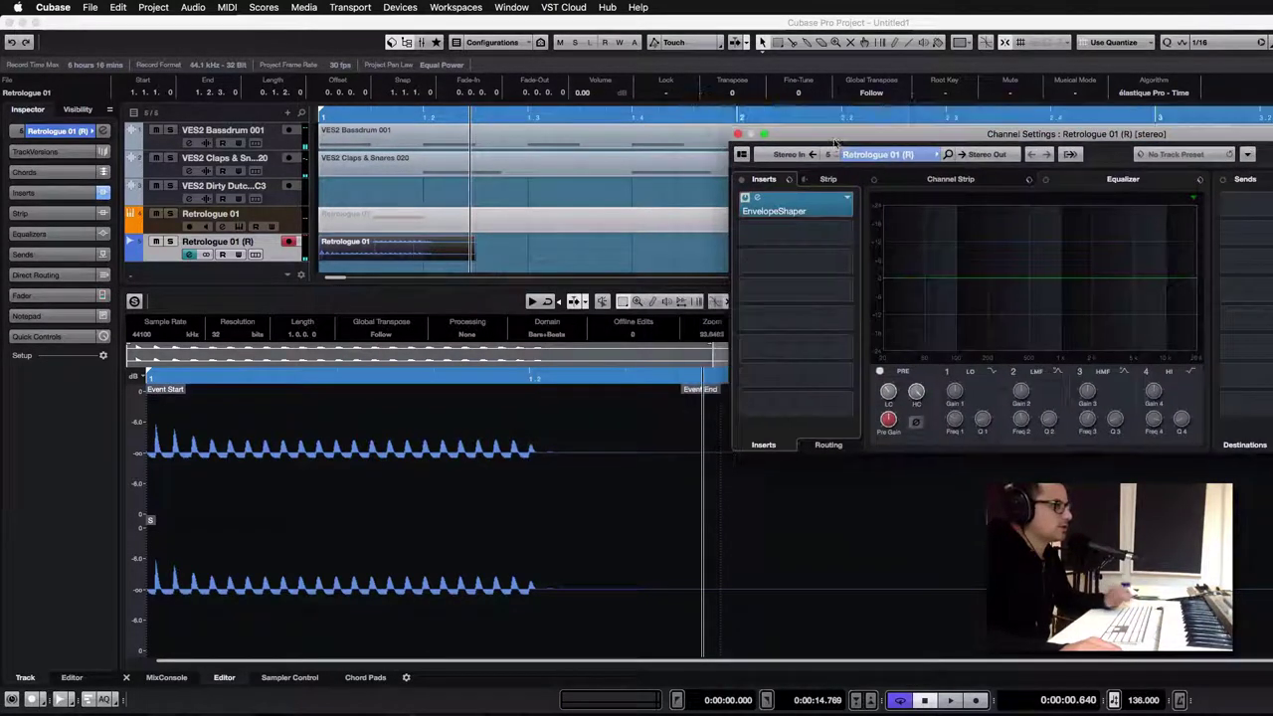
left_click(486, 251)
key("alt+r")
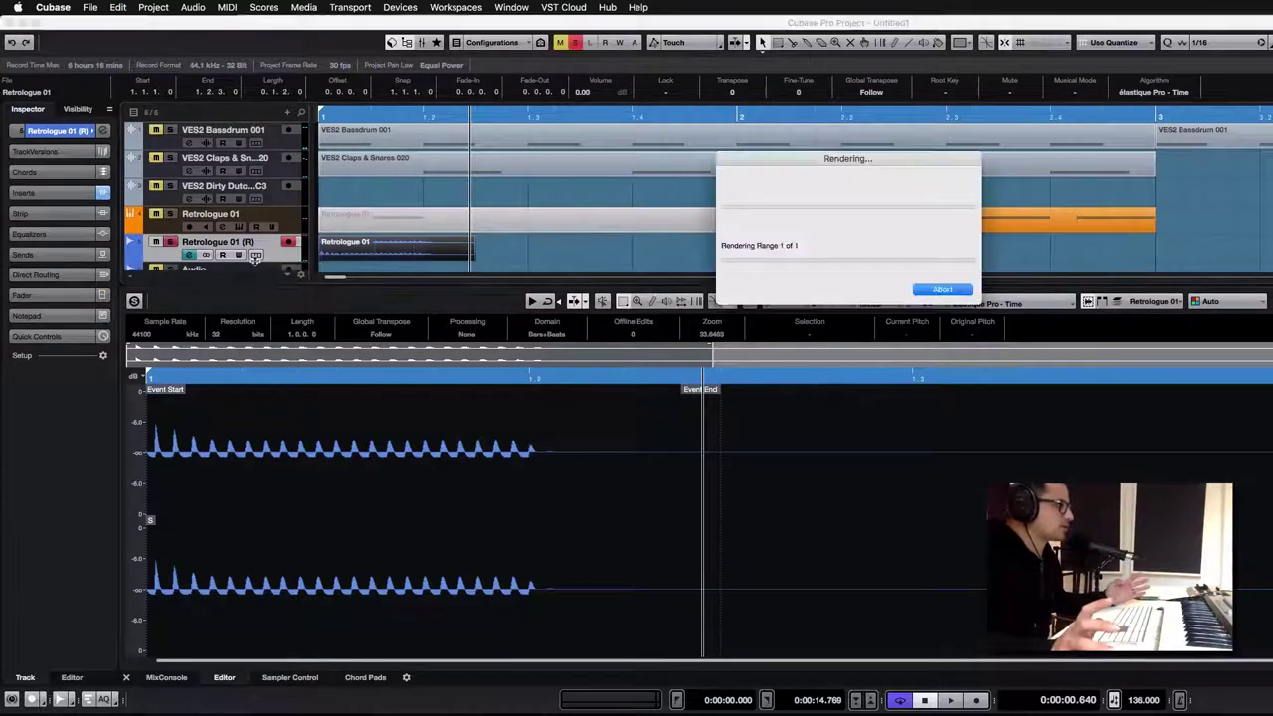
scroll(439, 258, "down", 2)
left_click(418, 247)
left_click(437, 228)
left_click(599, 225)
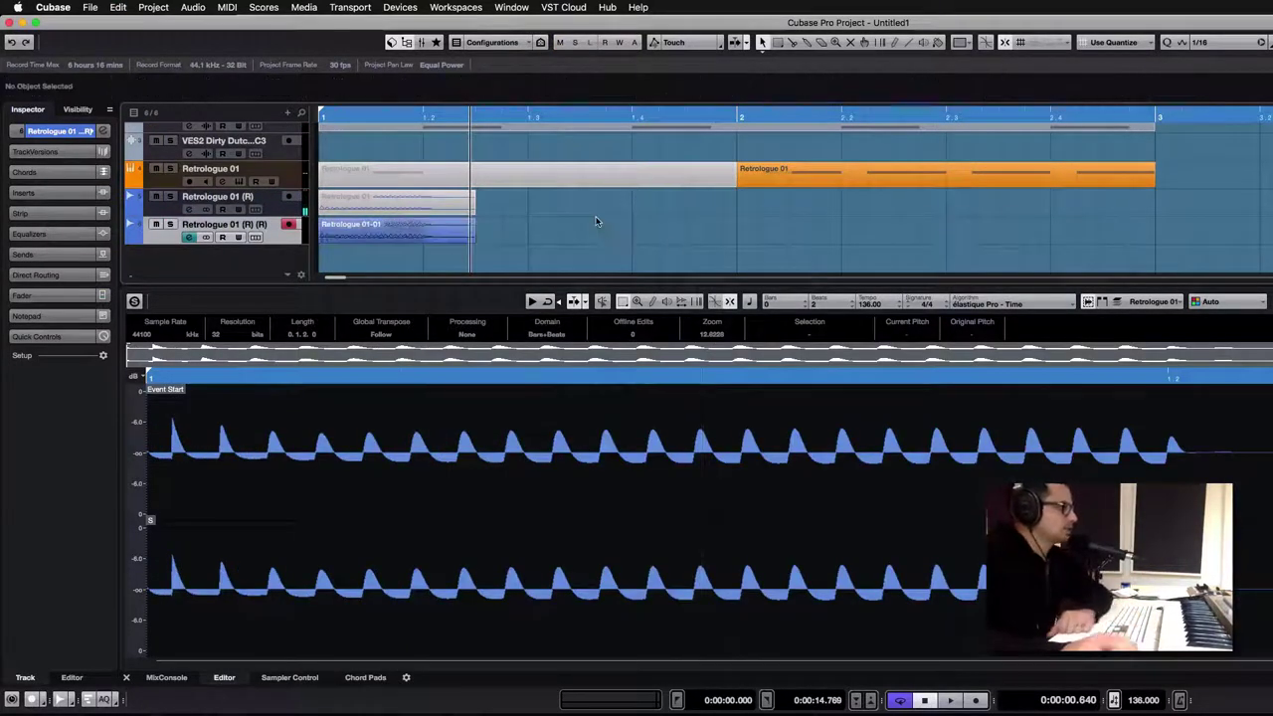
Add a Sampler Track and load the newly rendered Retrologue 01-01 audio event into it.
right_click(277, 227)
mouse_move(452, 237)
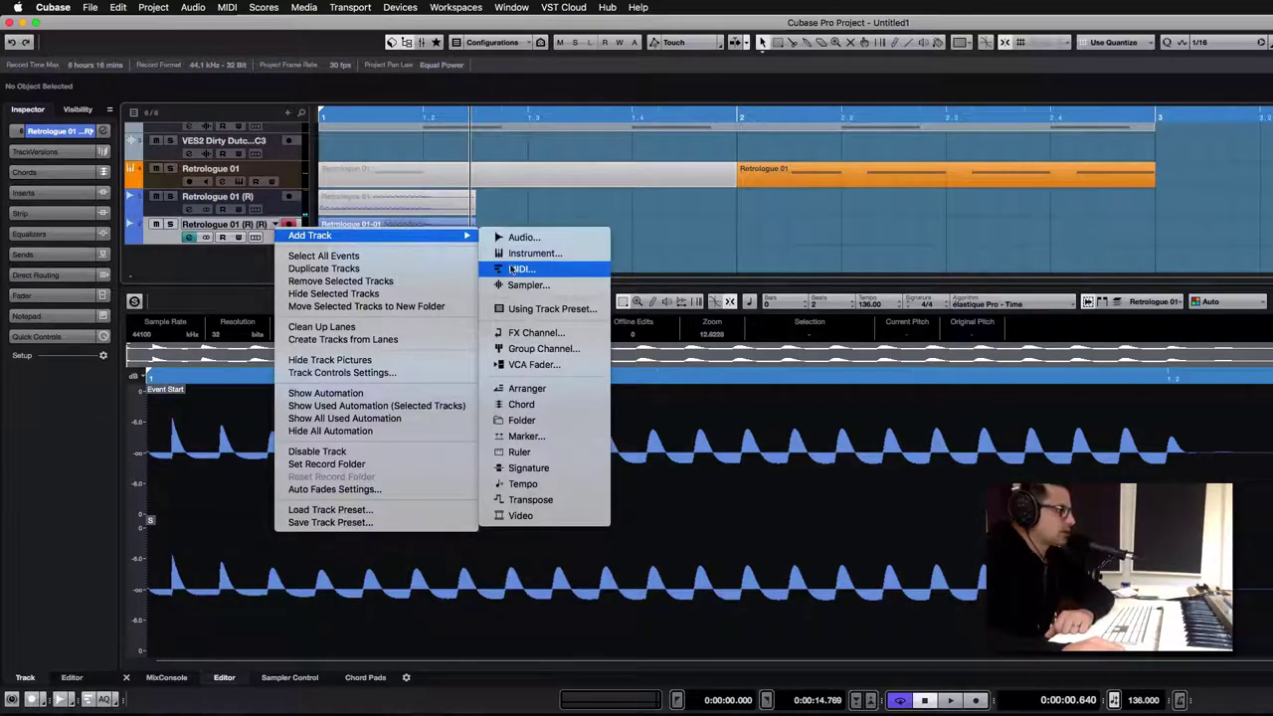
left_click(528, 284)
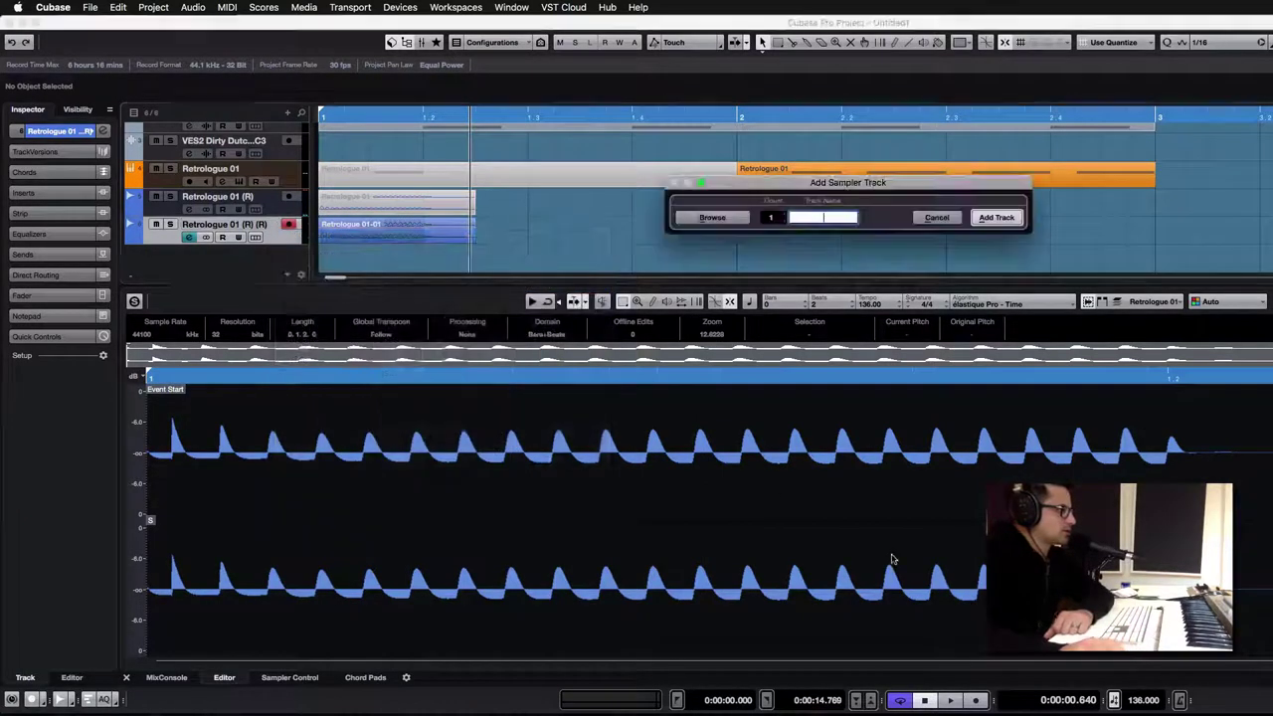
left_click(996, 217)
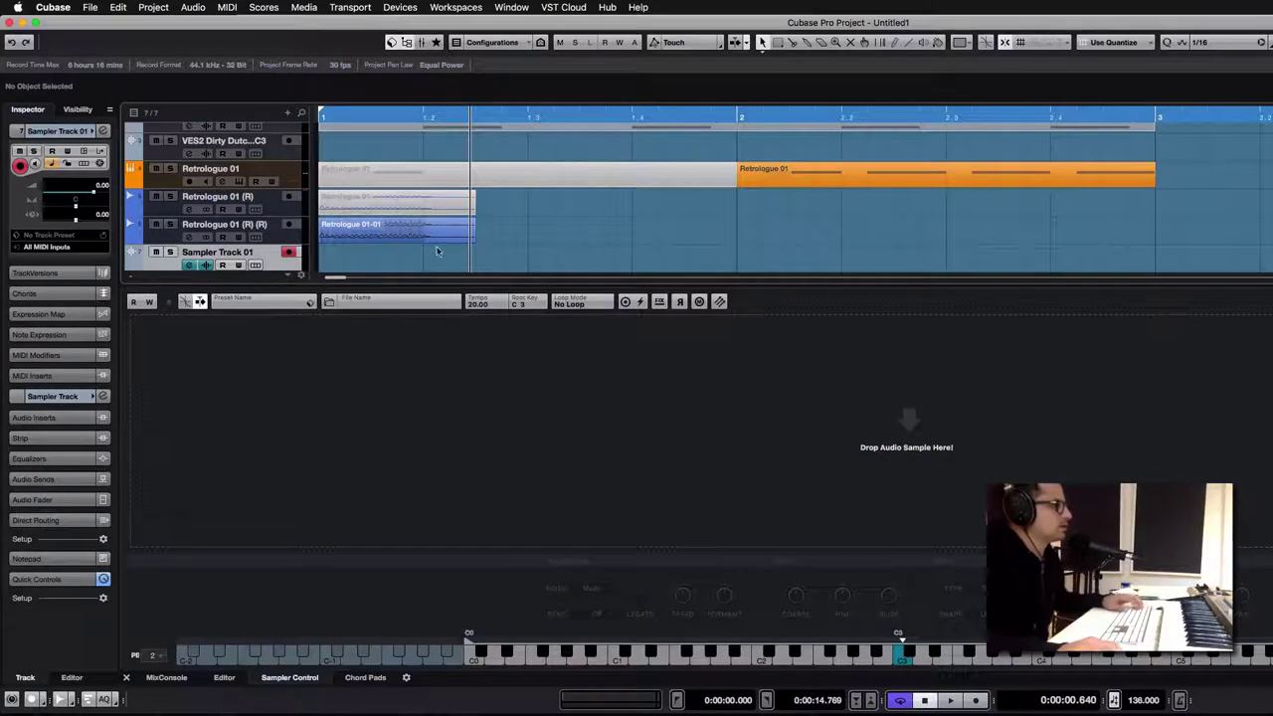
left_click(370, 238)
left_click_drag(452, 244, 802, 438)
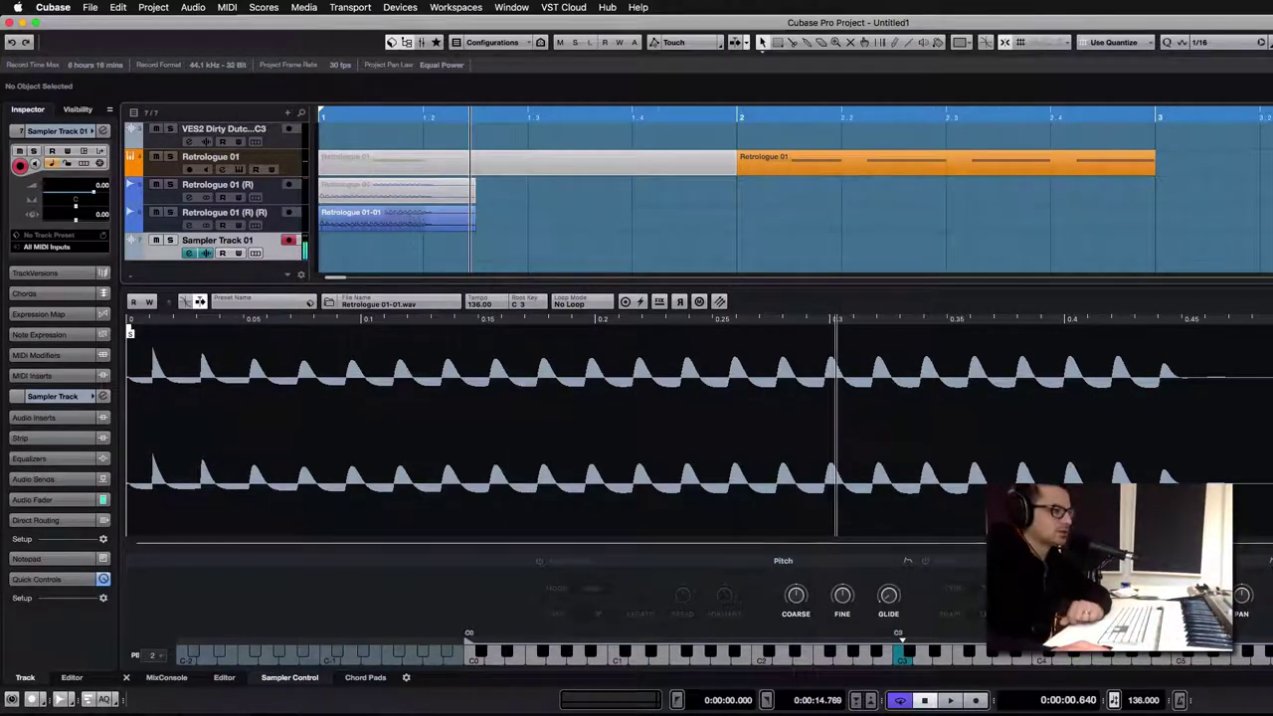
Shorten the sampler's amp envelope release to 16 ms and bend it into a steep curve.
left_click(1270, 561)
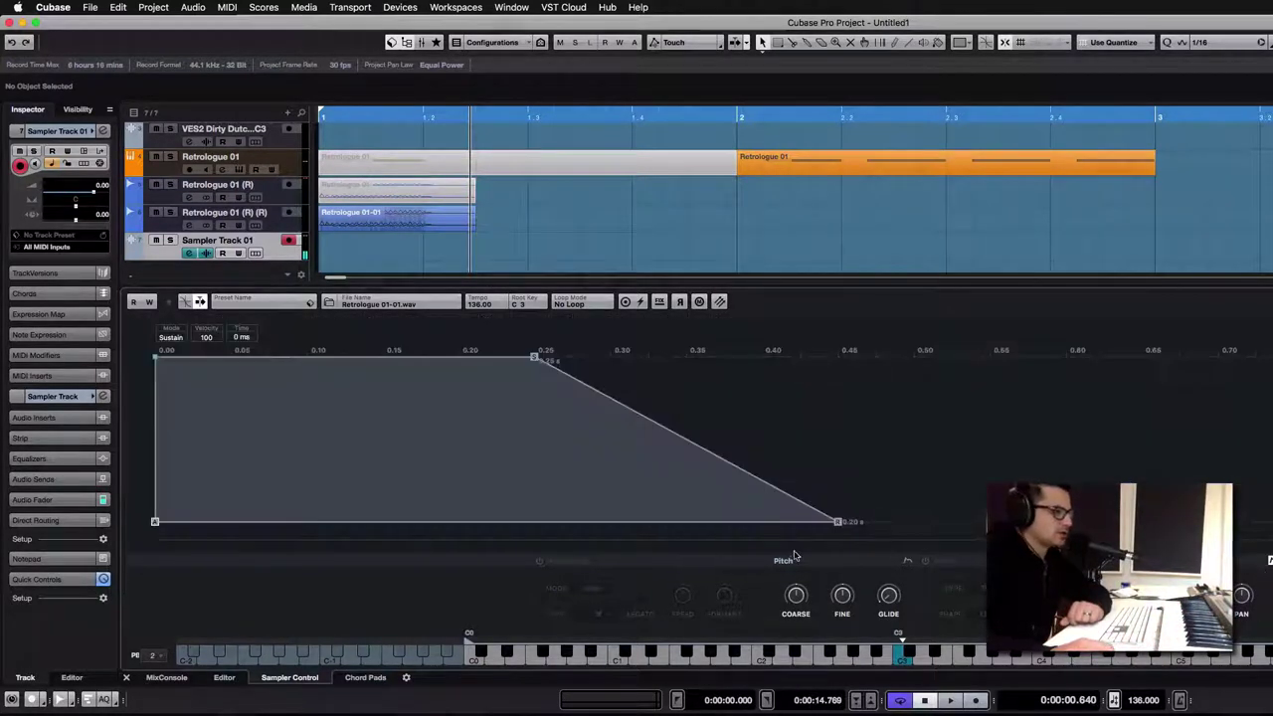
left_click_drag(837, 521, 591, 521)
left_click_drag(567, 462, 563, 470)
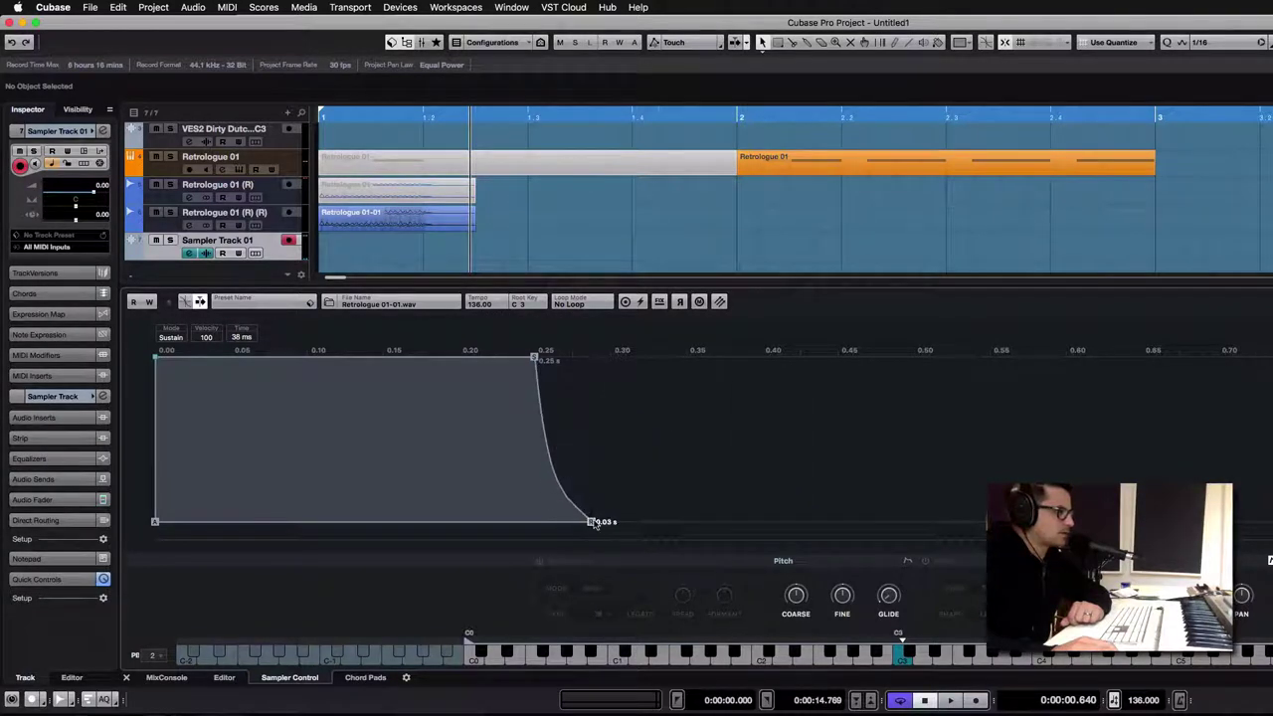
left_click_drag(593, 523, 545, 489)
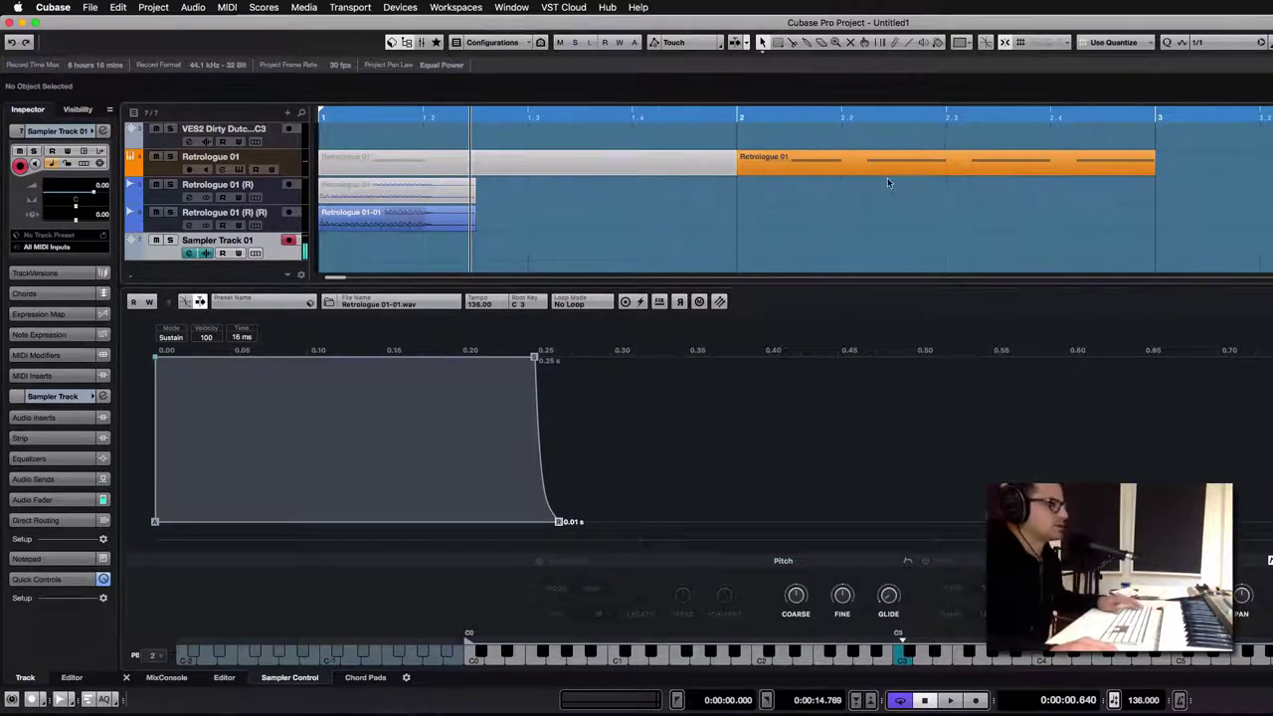
Copy the bar 2 Retrologue part onto bars 1 and 2 of Sampler Track 01 and set the locators around both bars.
left_click_drag(887, 177, 641, 239)
left_click(673, 270)
left_click(633, 246)
left_click_drag(607, 284, 601, 329)
key("super+d")
left_click(1081, 278)
left_click_drag(1083, 279, 226, 256)
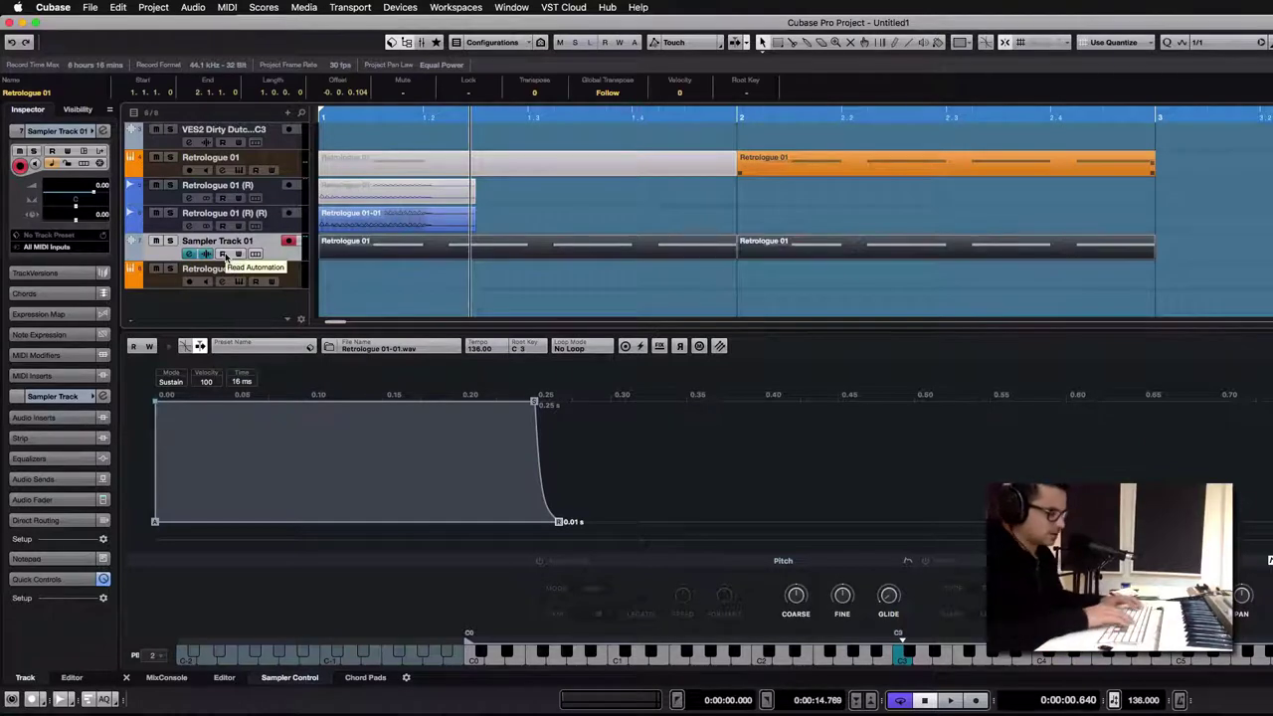
key("p")
Move the sample start to the first bass peak at about 0.01 s and briefly audition the loop.
left_click(1270, 562)
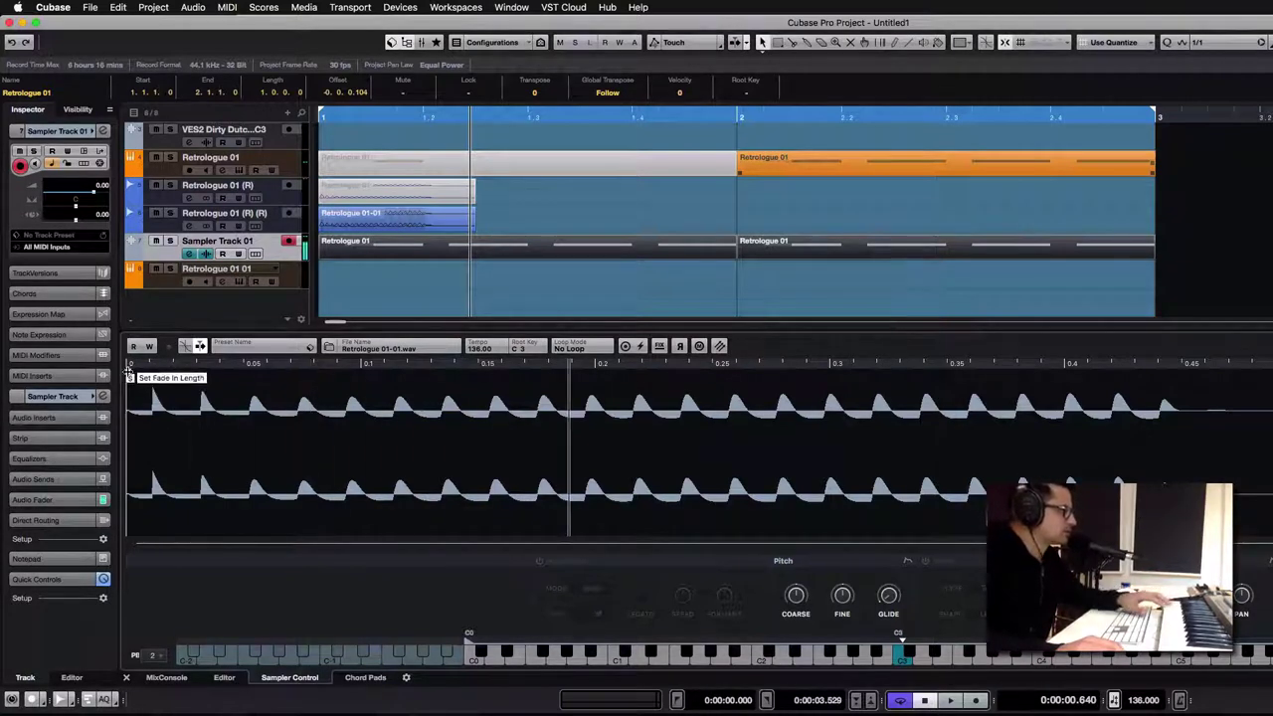
mouse_move(128, 376)
left_mouse_down()
mouse_move(307, 378)
mouse_move(156, 391)
left_mouse_up()
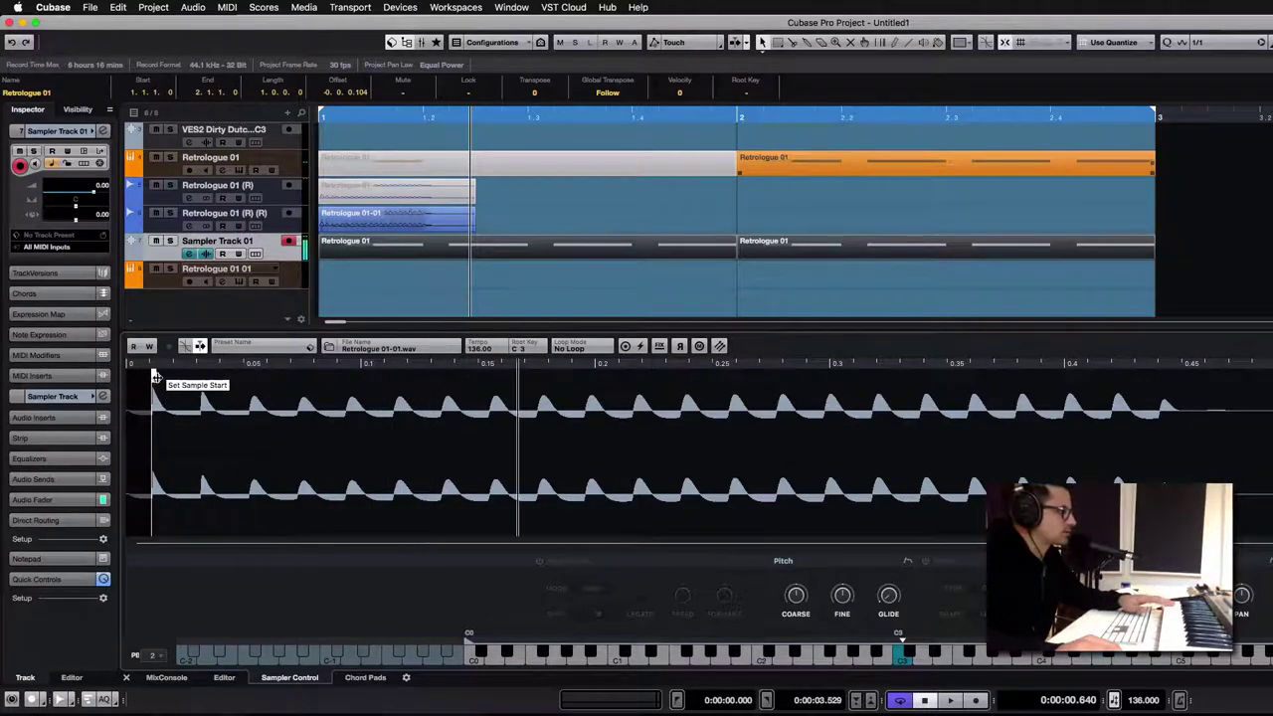
mouse_move(156, 378)
left_mouse_down()
mouse_move(139, 378)
mouse_move(156, 379)
left_mouse_up()
left_click(736, 274)
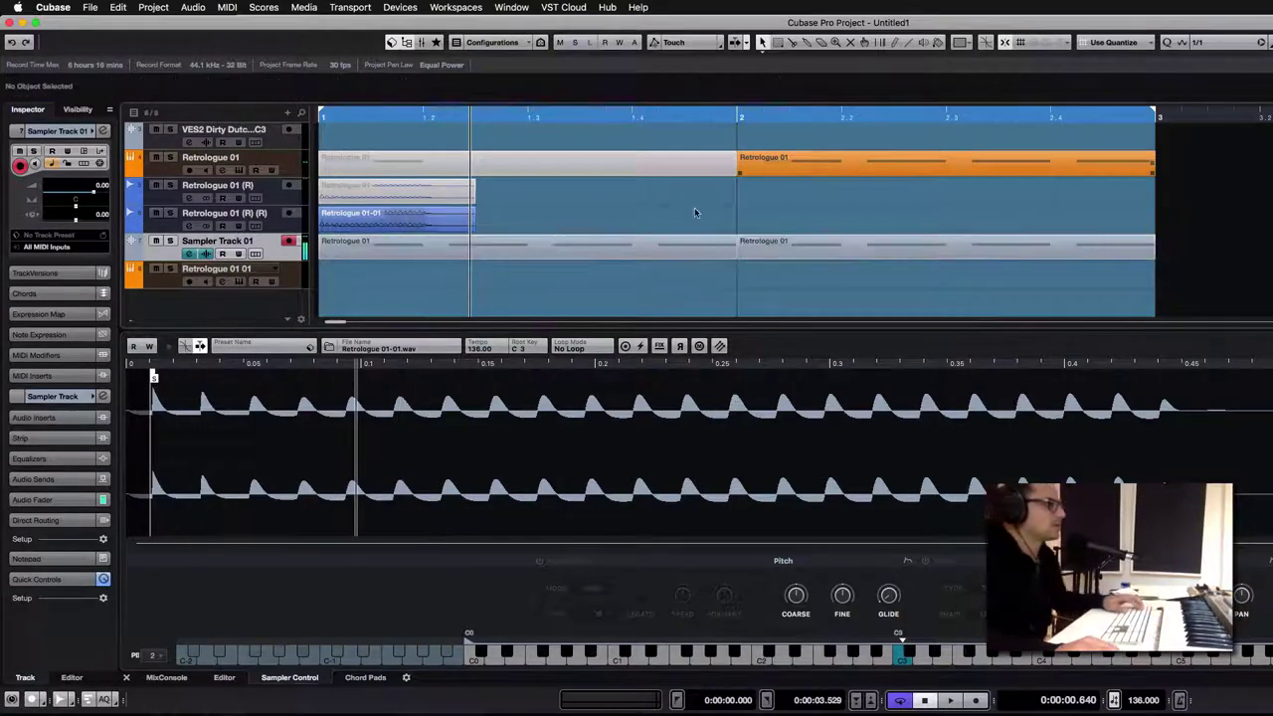
left_click_drag(408, 119, 410, 149)
key("space")
key("space")
Remove the original Retrologue 01 instrument track and its two rendered audio tracks.
key("g")
key("g")
key("g")
scroll(442, 189, "up", 2)
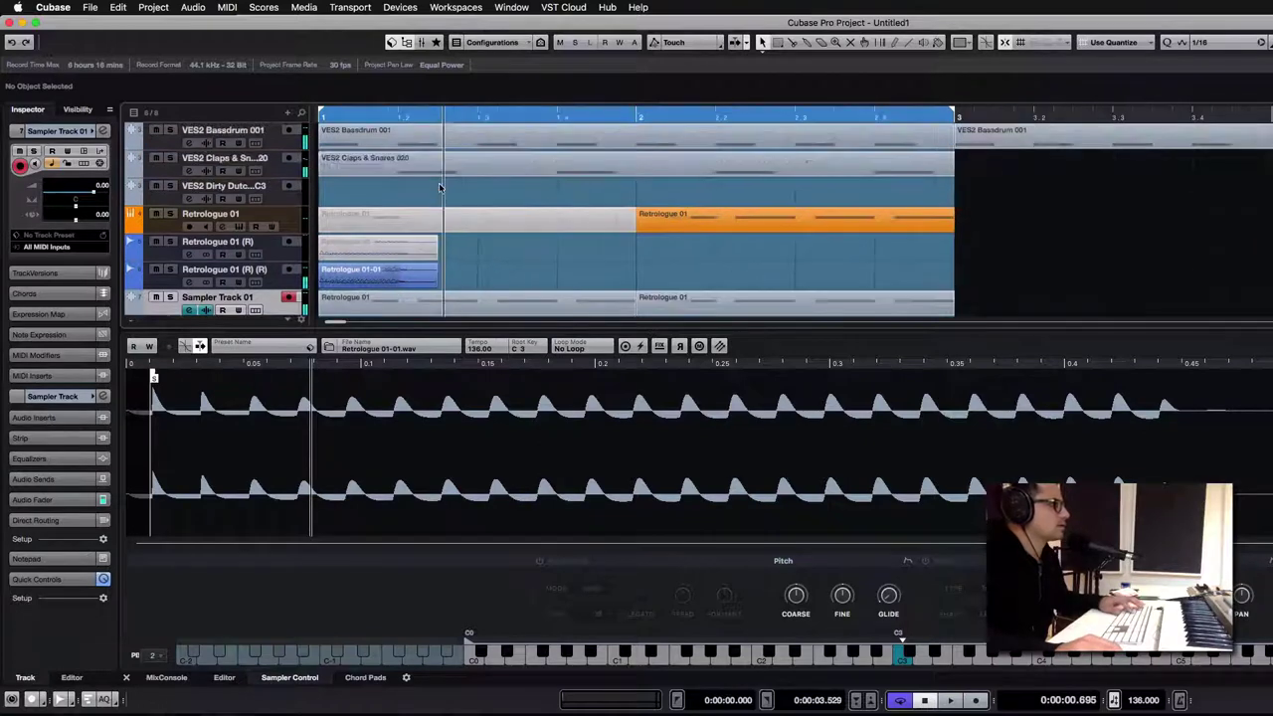
left_click_drag(475, 278, 416, 223)
left_click(299, 219)
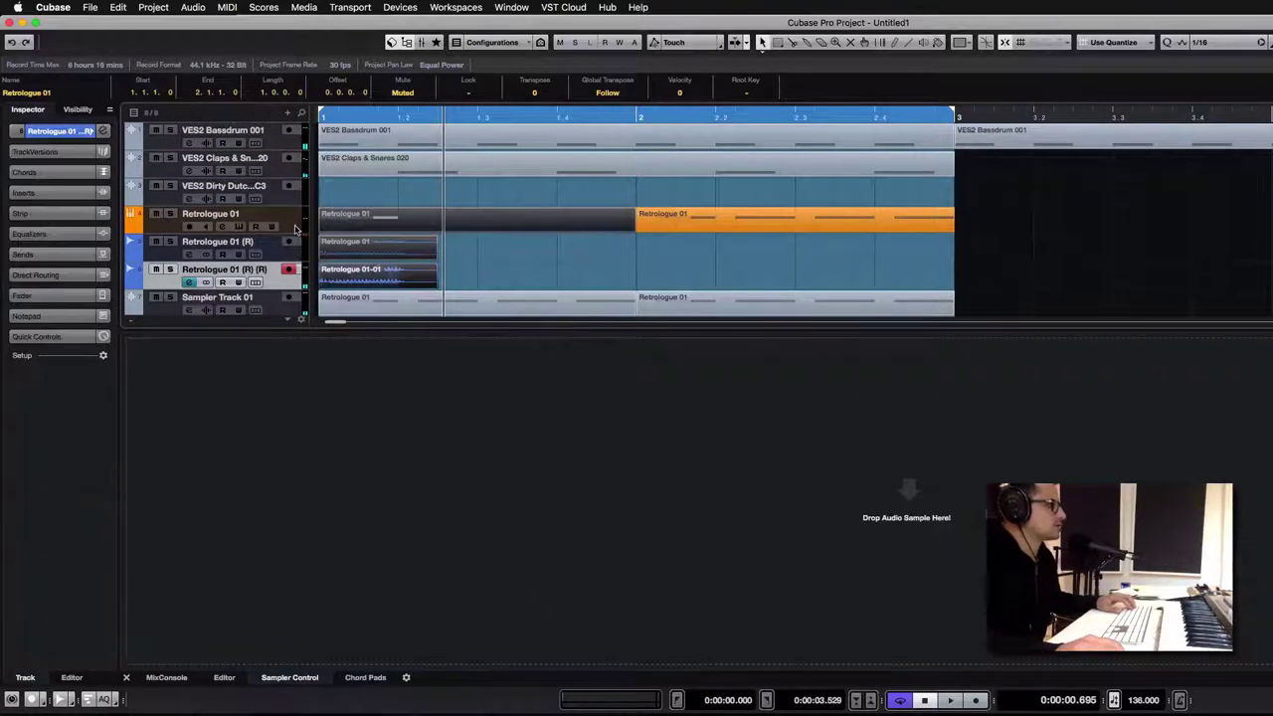
right_click(301, 221)
left_click(376, 277)
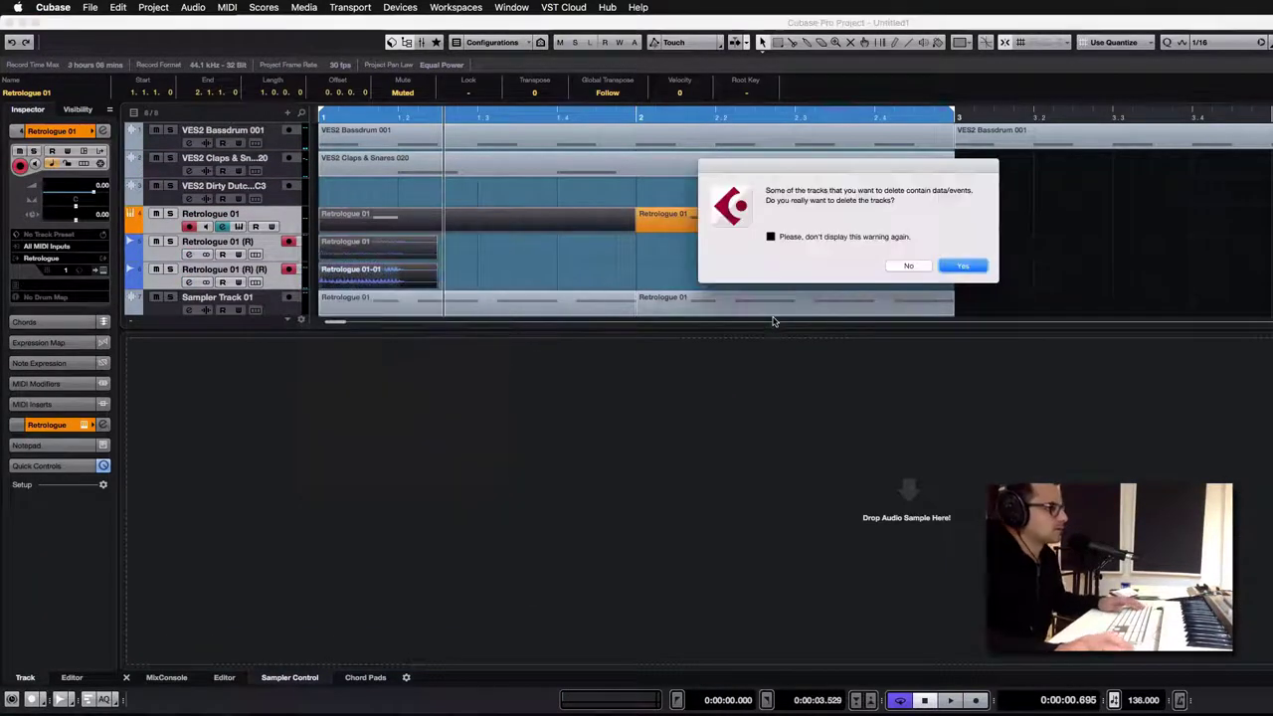
left_click(962, 266)
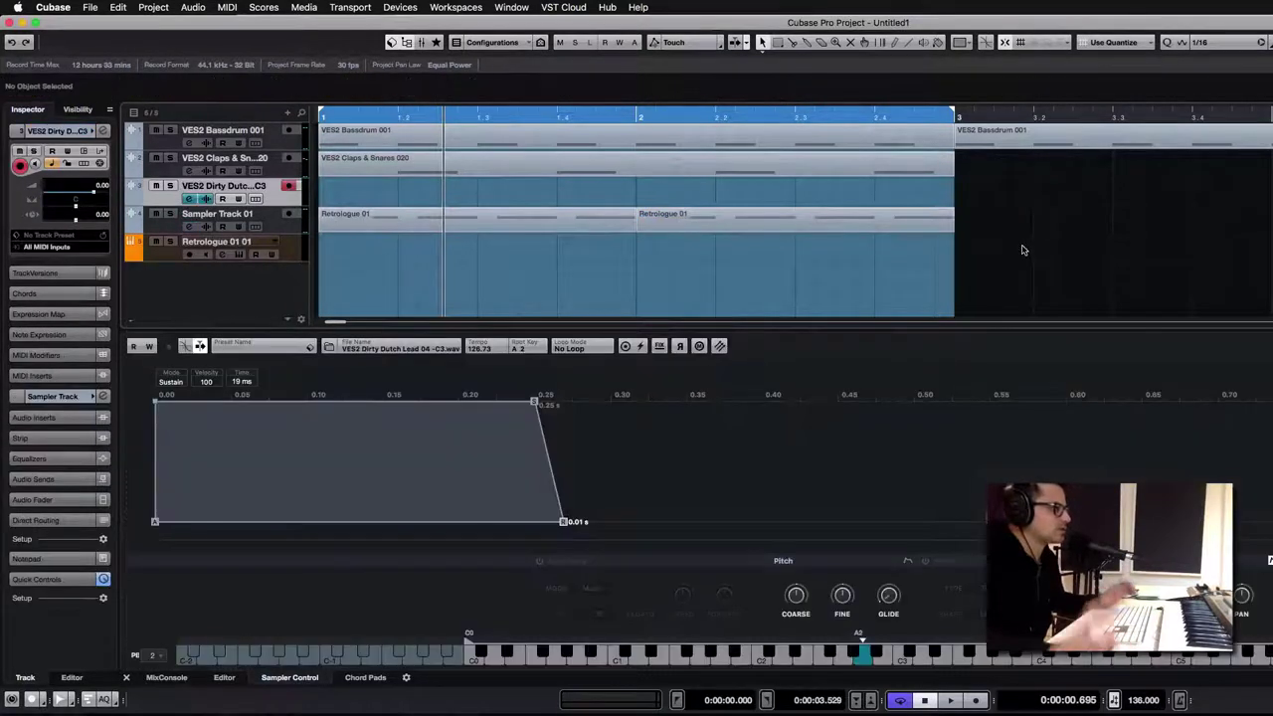
Remove the unused VES2 Dirty Dutch lead sampler track.
left_click(427, 228)
left_click(398, 254)
right_click(276, 203)
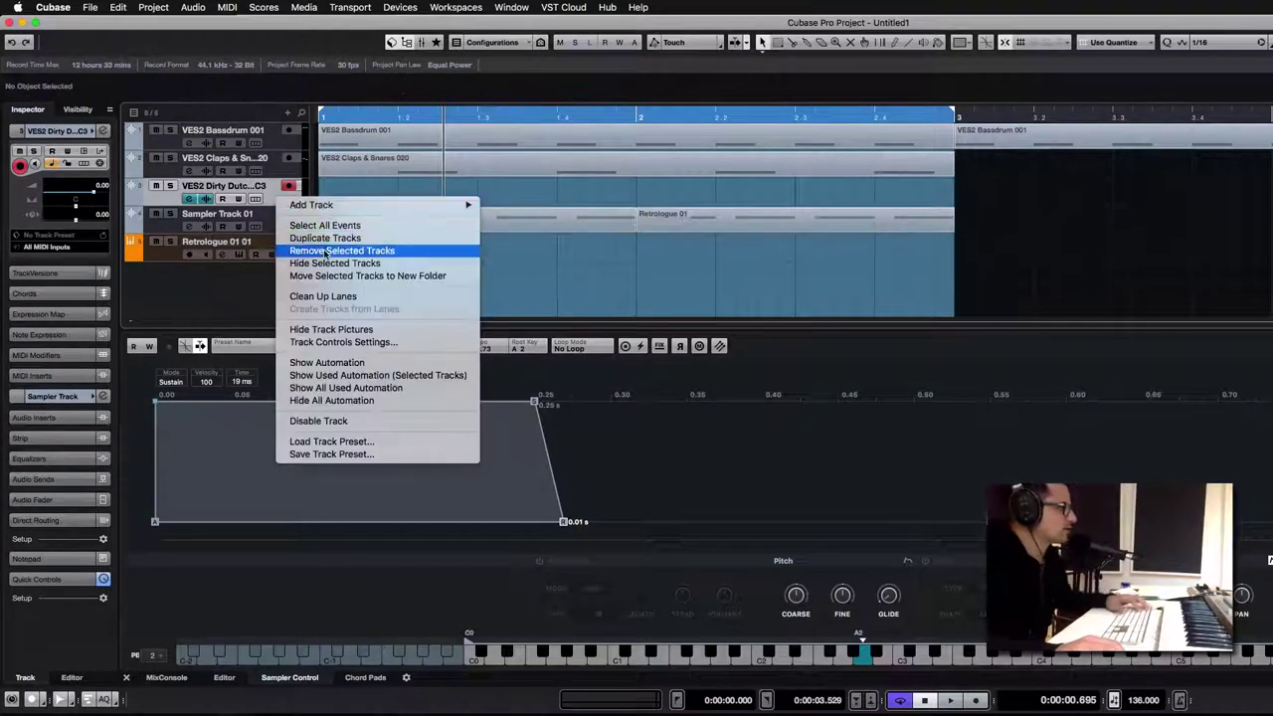
left_click(329, 251)
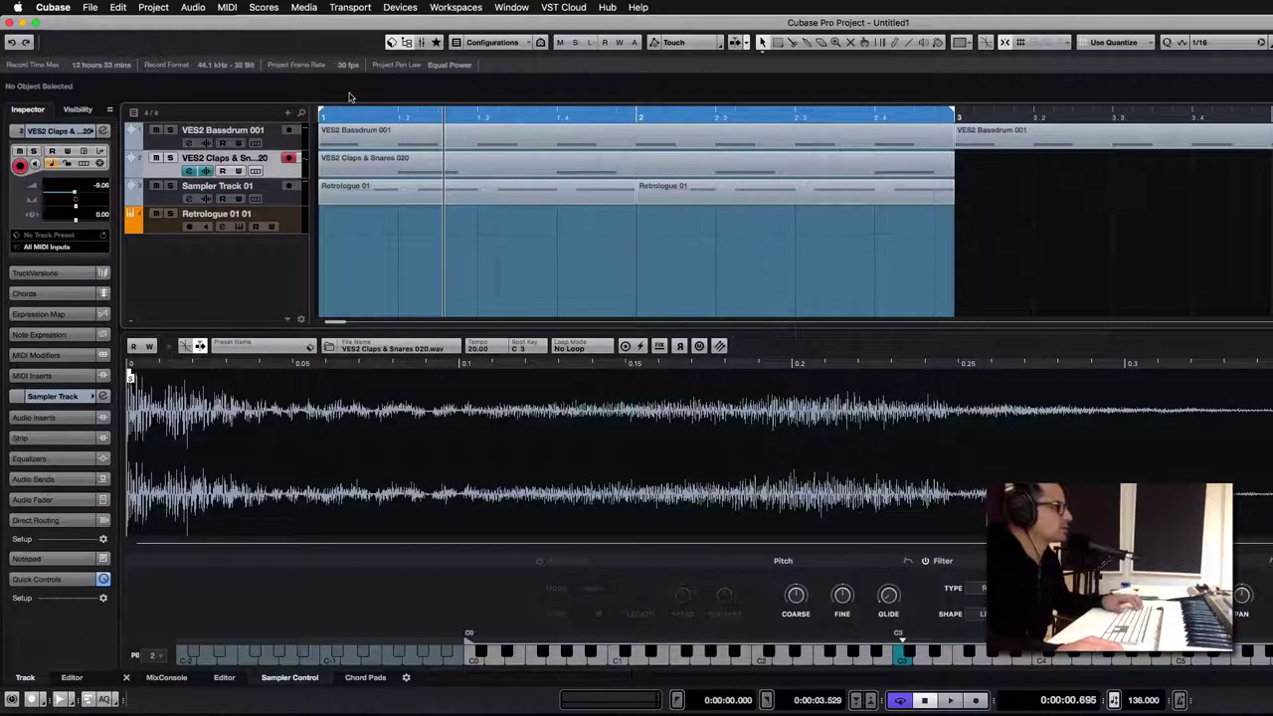
Play back the two-bar loop with kick, claps and sampled bass.
key("space")
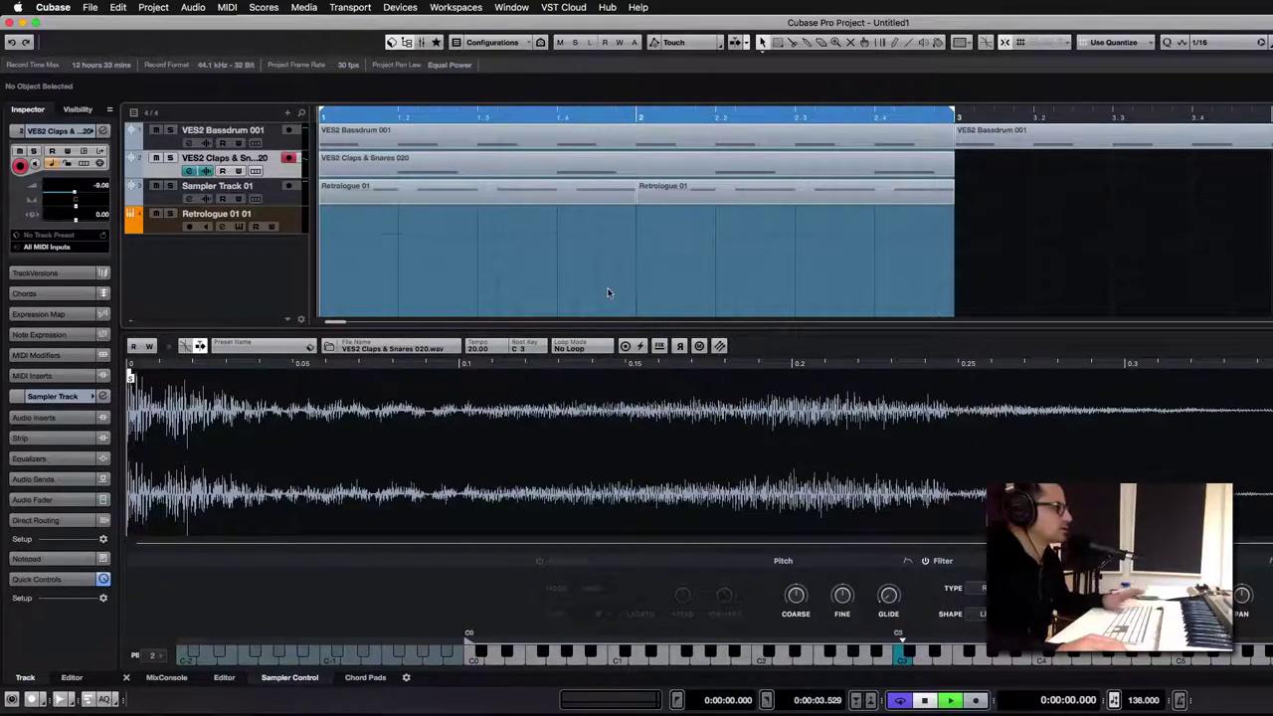
key("space")
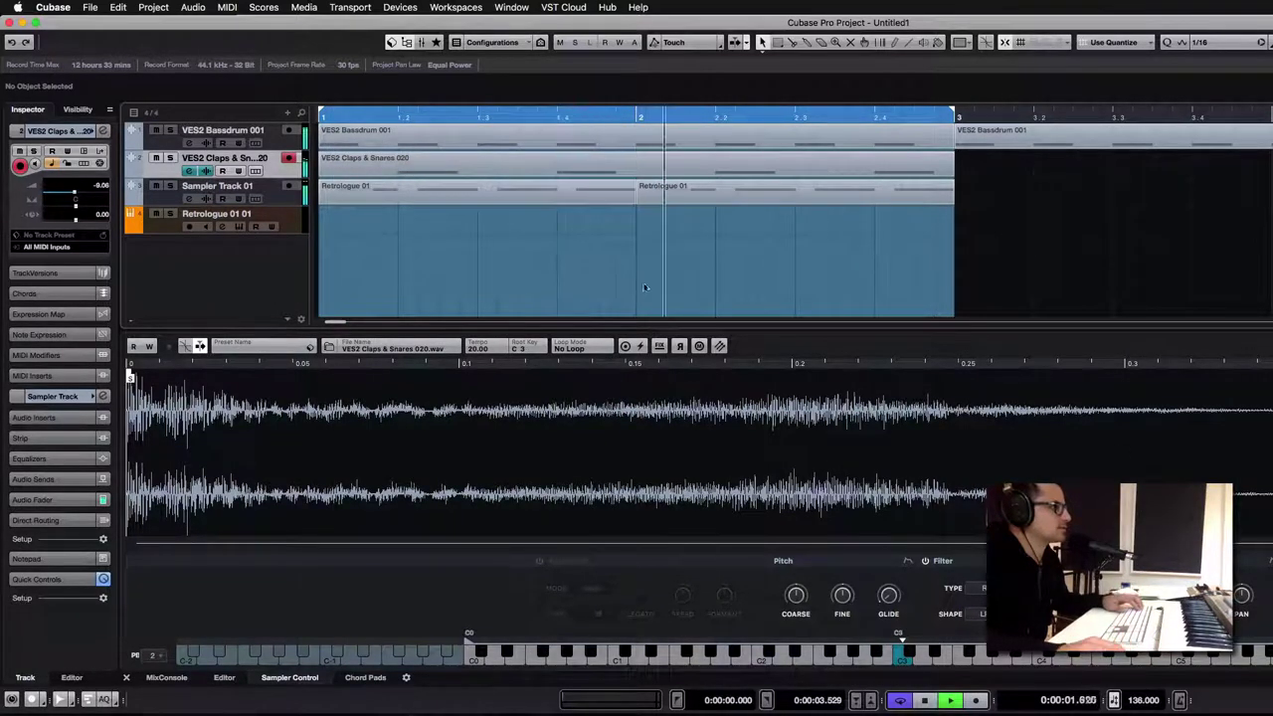
key("space")
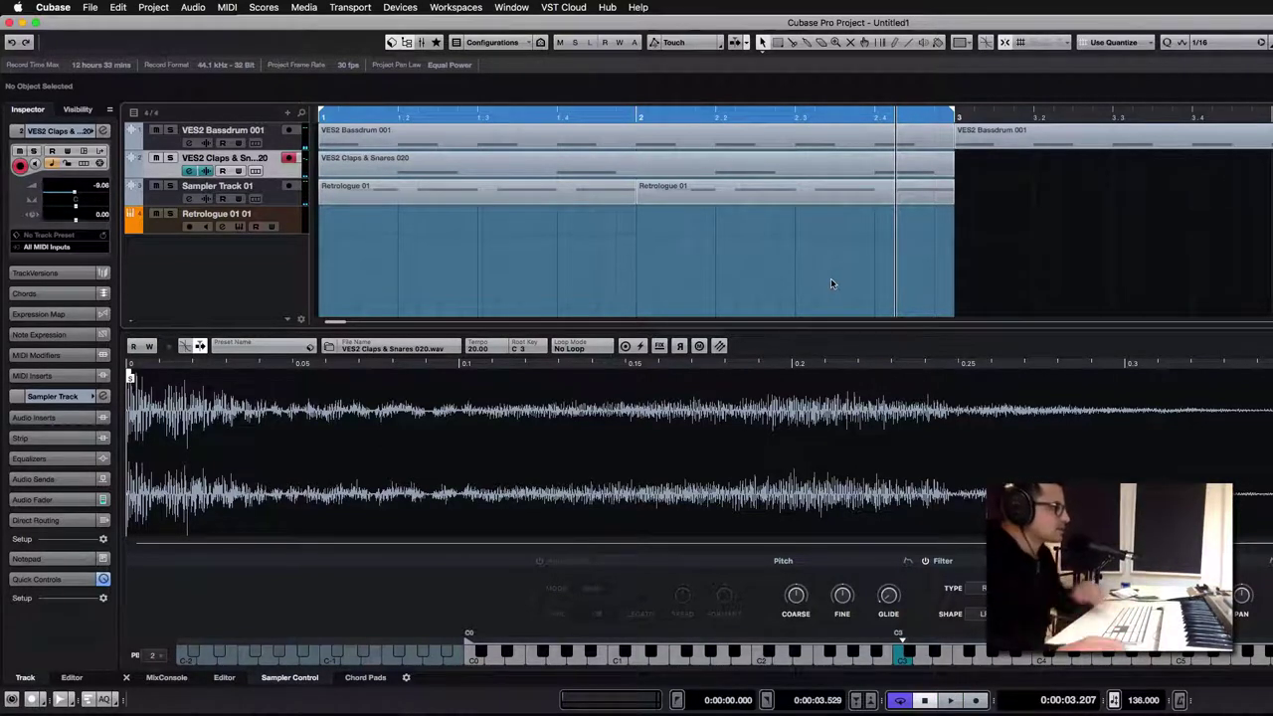
Delete all bass drum and claps parts after bar 3.
left_click(613, 185)
key("g")
key("g")
key("g")
key("g")
left_click(646, 209)
left_click_drag(866, 238, 1172, 142)
key("Delete")
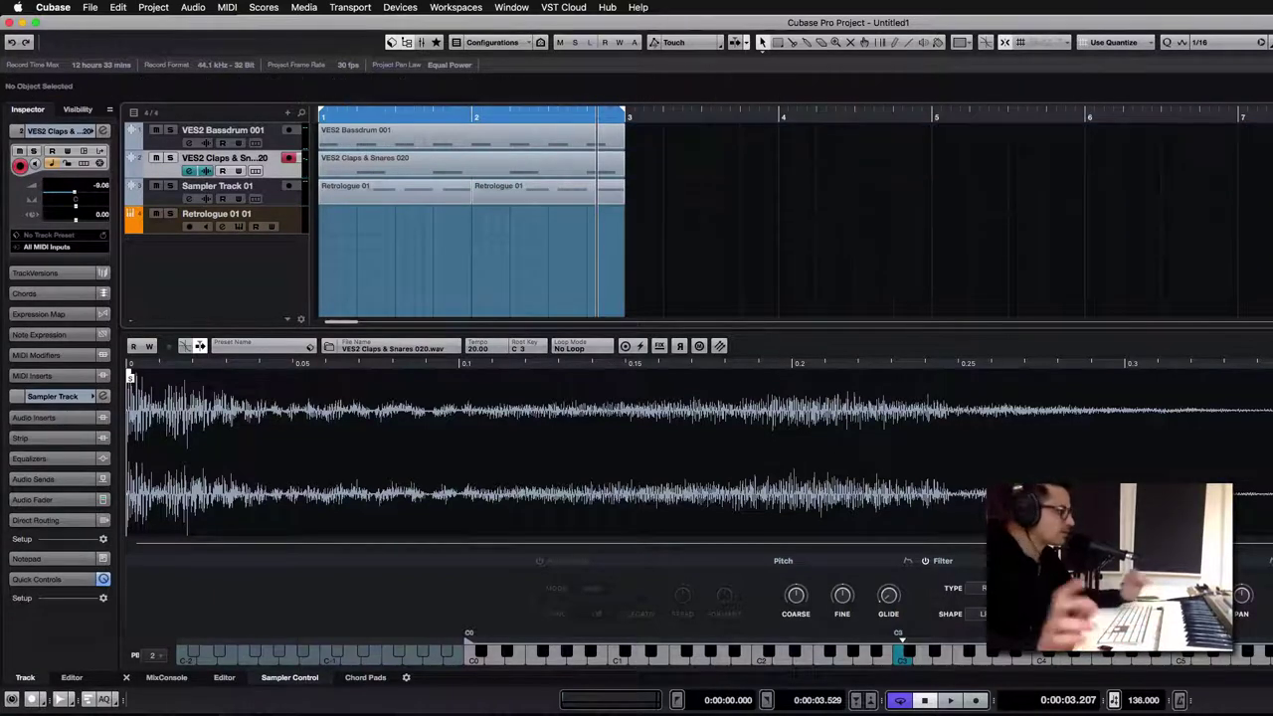